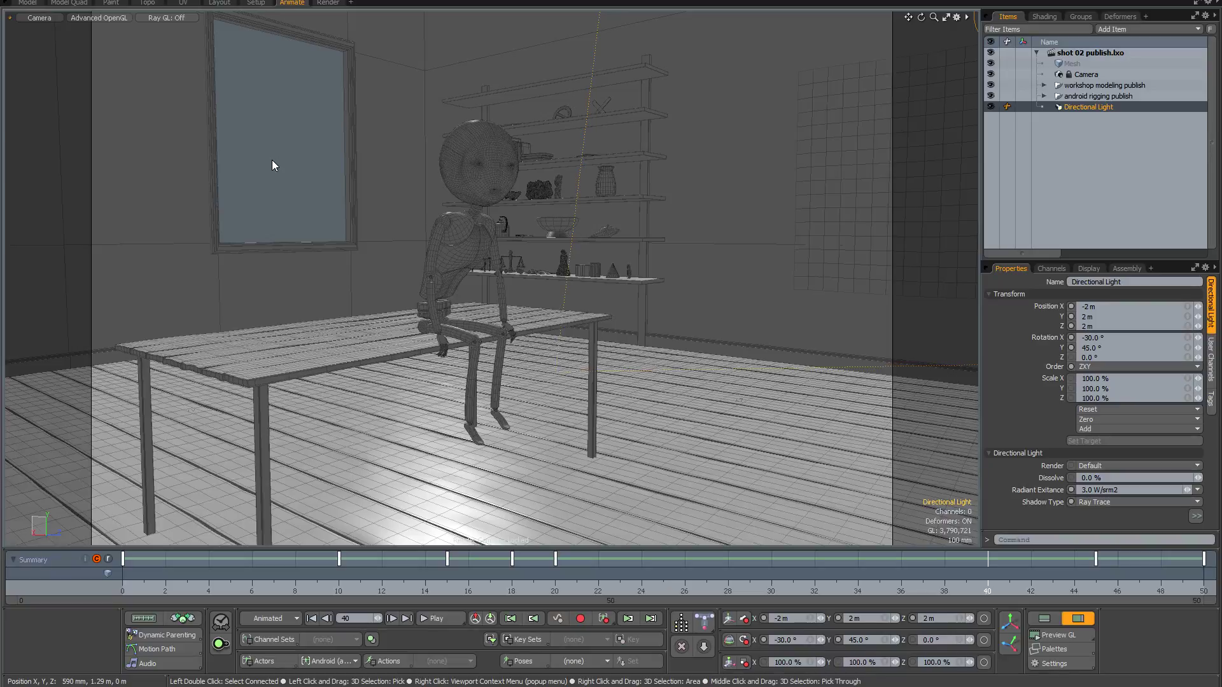
pyautogui.click(273, 164)
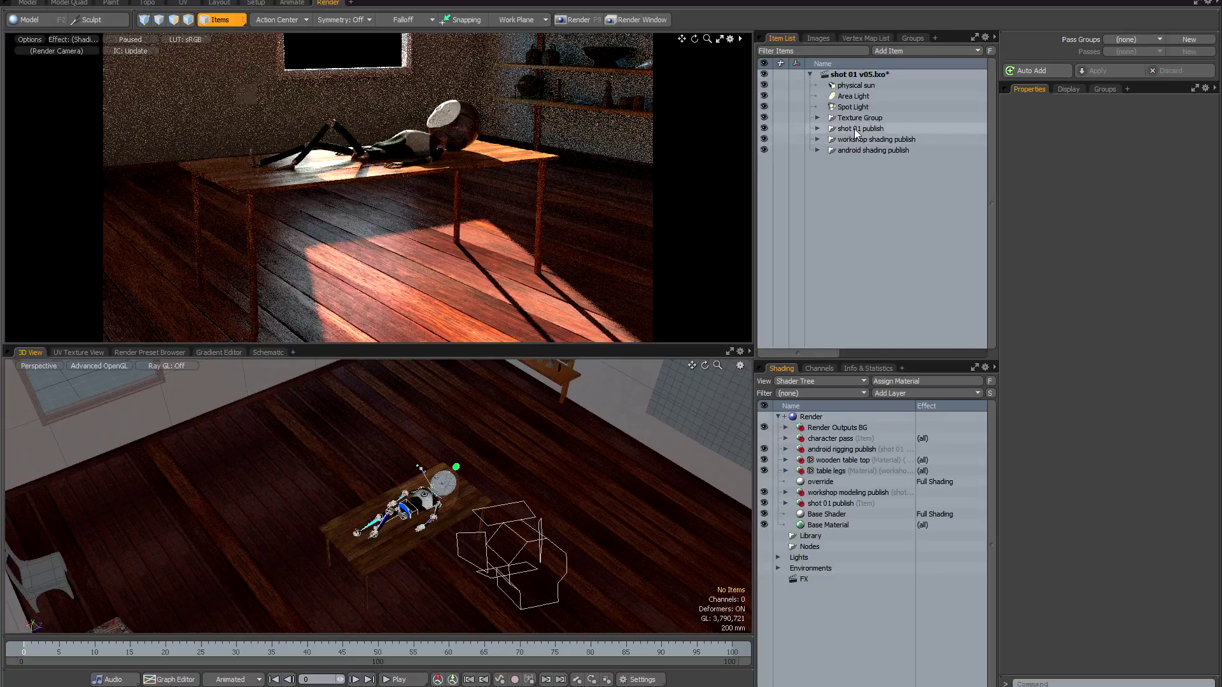
# Delete the imported reference "shot 01 publish" from the lighting scene.
pyautogui.click(810, 128)
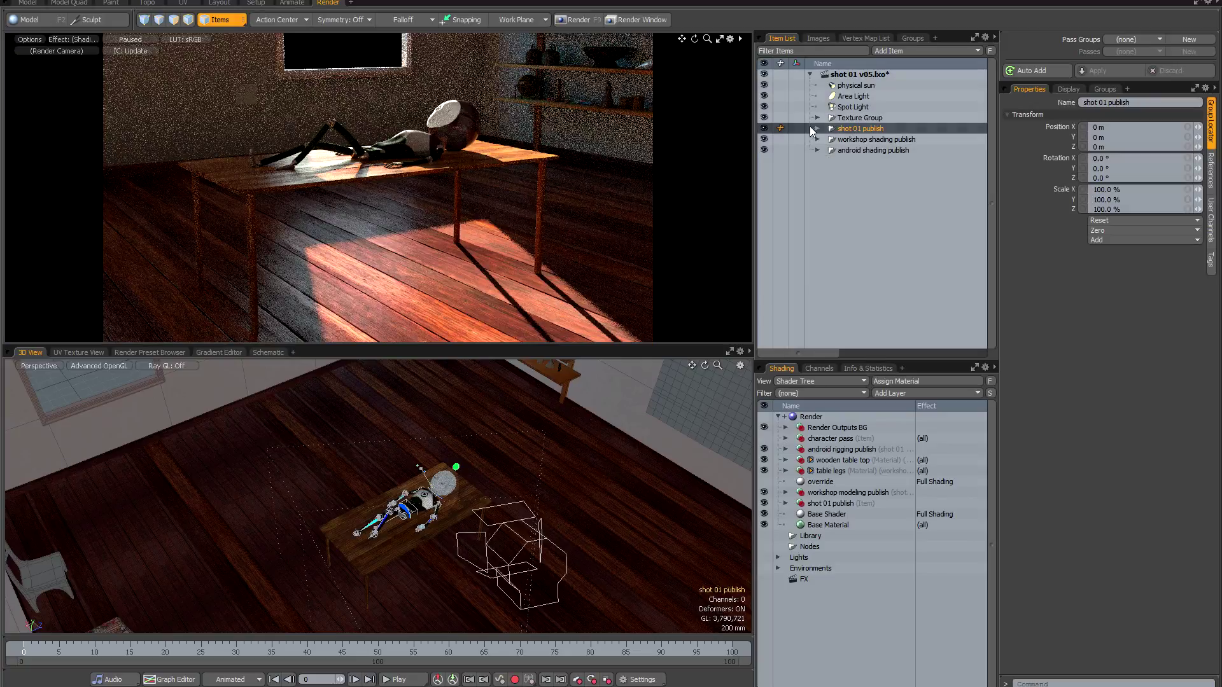
pyautogui.rightClick(864, 129)
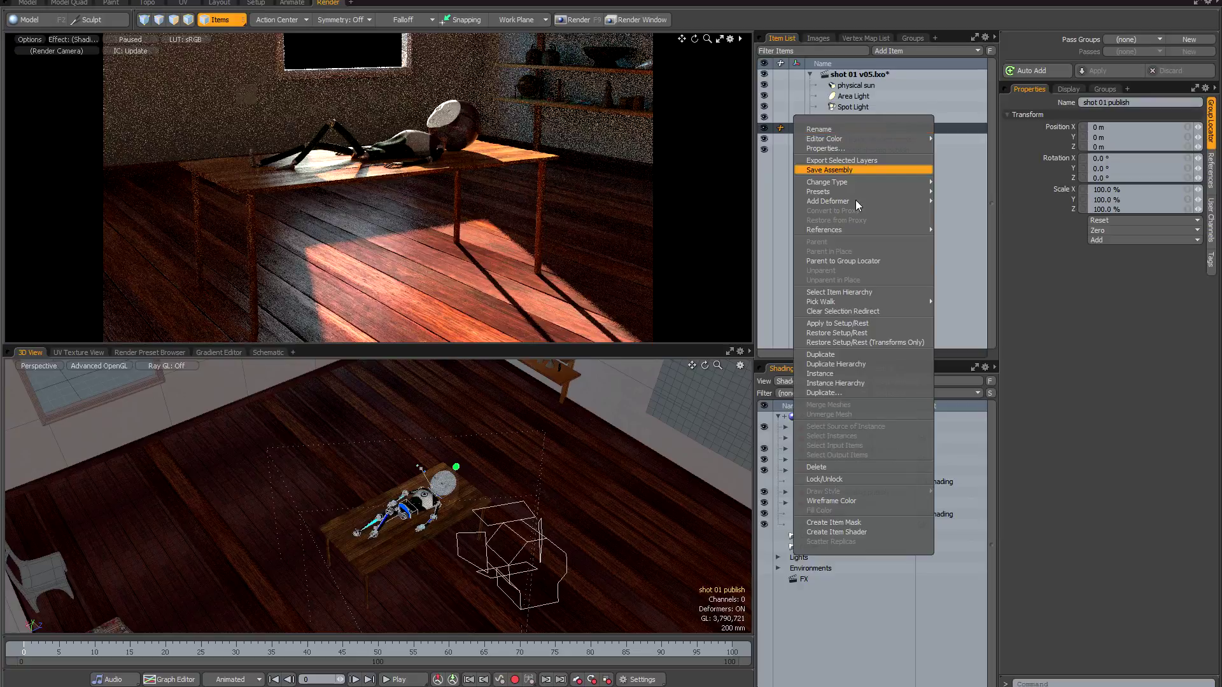
pyautogui.moveTo(853, 235)
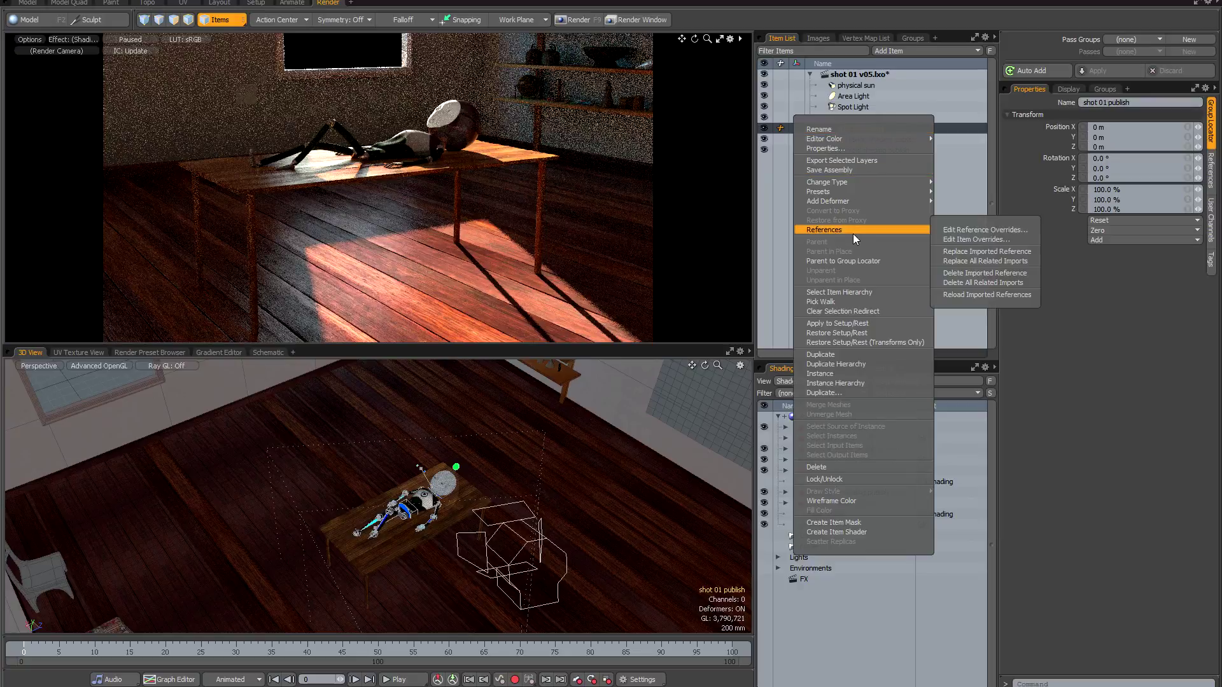
pyautogui.click(971, 272)
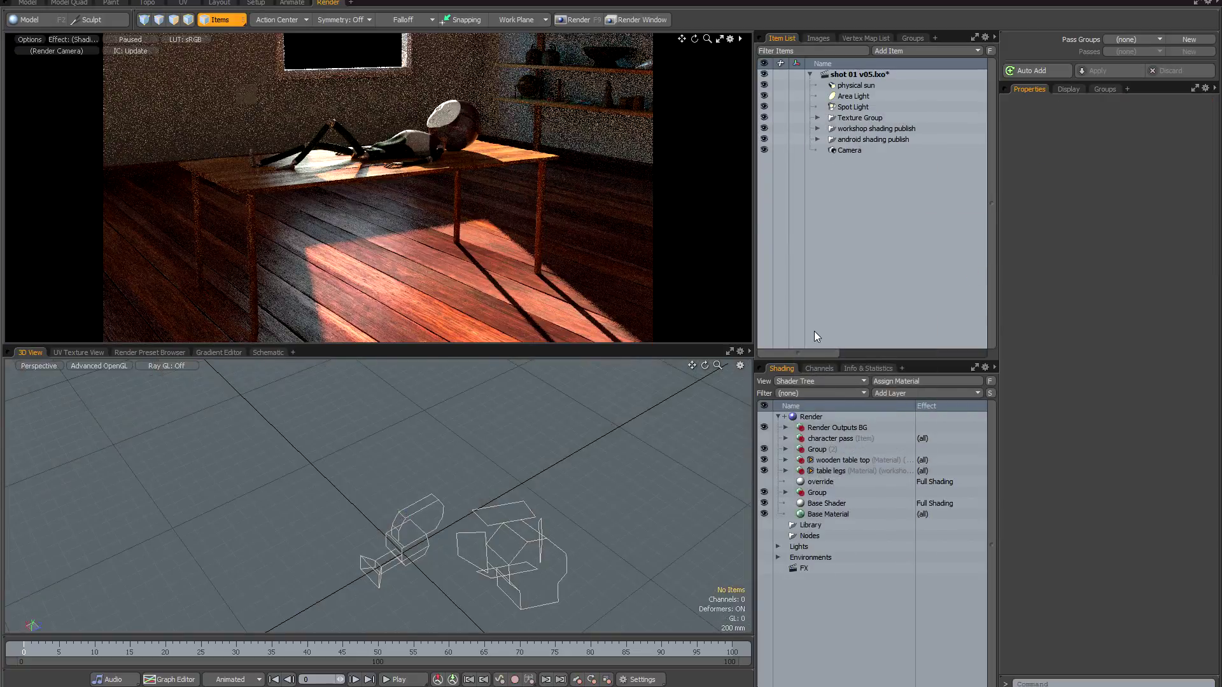
pyautogui.keyDown('alt'); pyautogui.moveTo(520, 485); pyautogui.dragTo(463, 471); pyautogui.keyUp('alt')
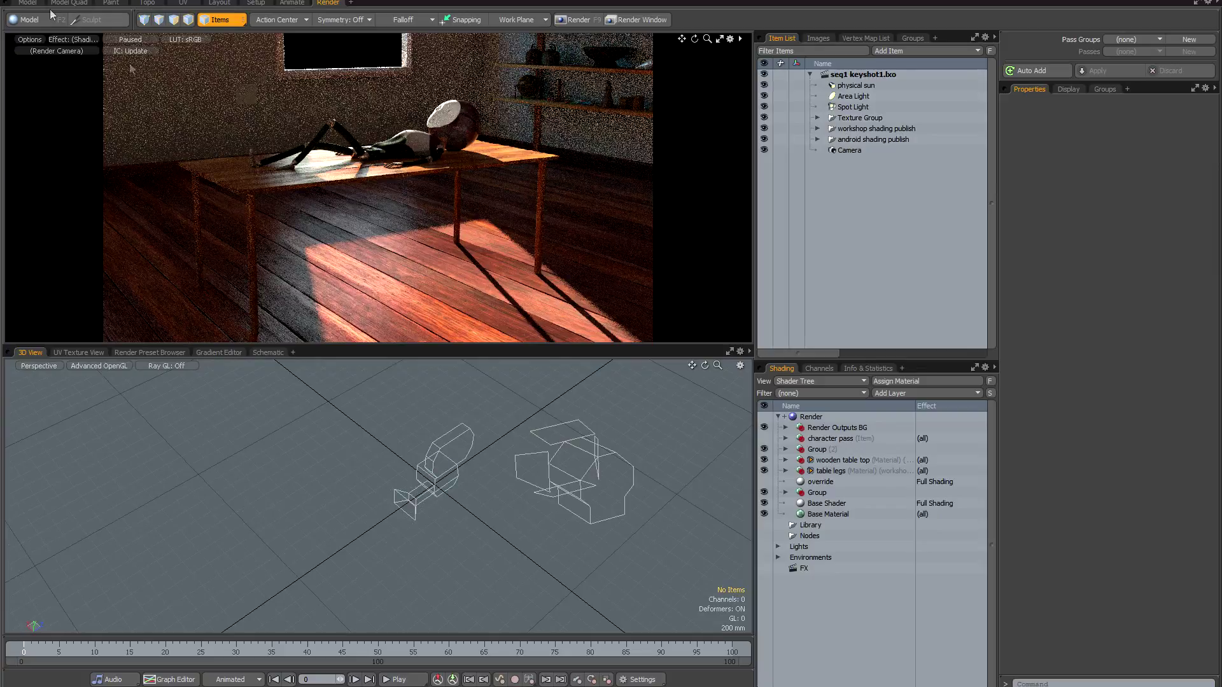
# Save the scene as seq1 keyshot1.lxo in the Lighting folder, overwriting the existing file.
pyautogui.click(16, 2)
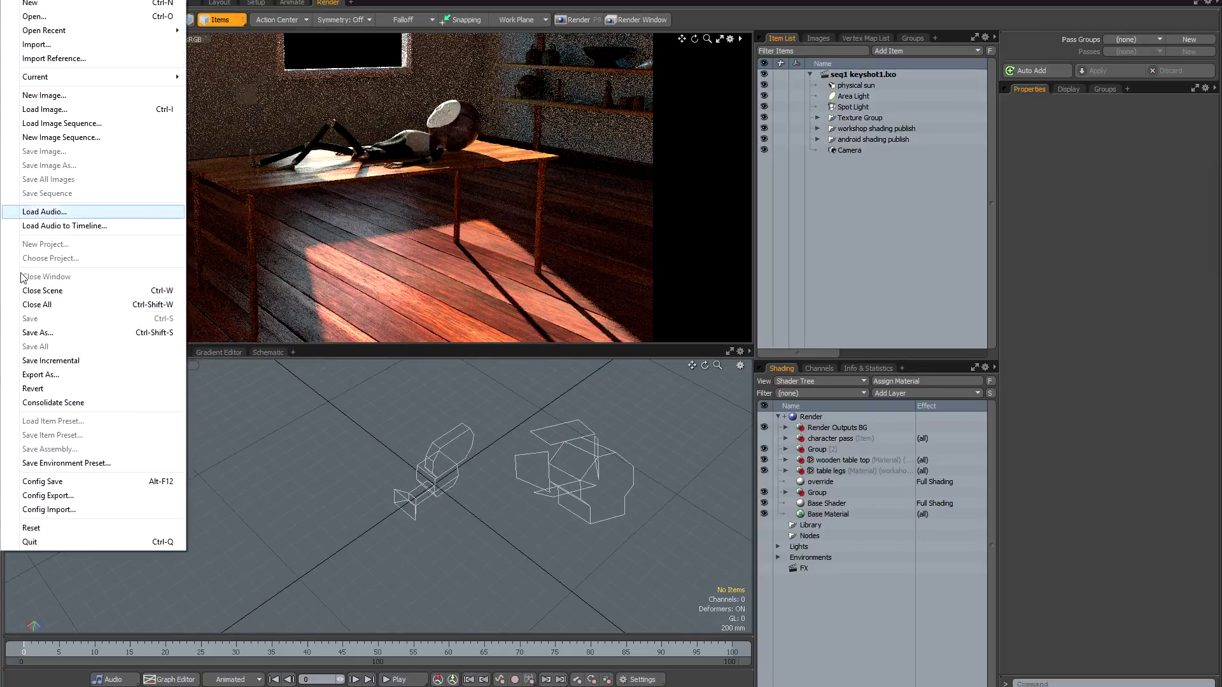
pyautogui.click(44, 333)
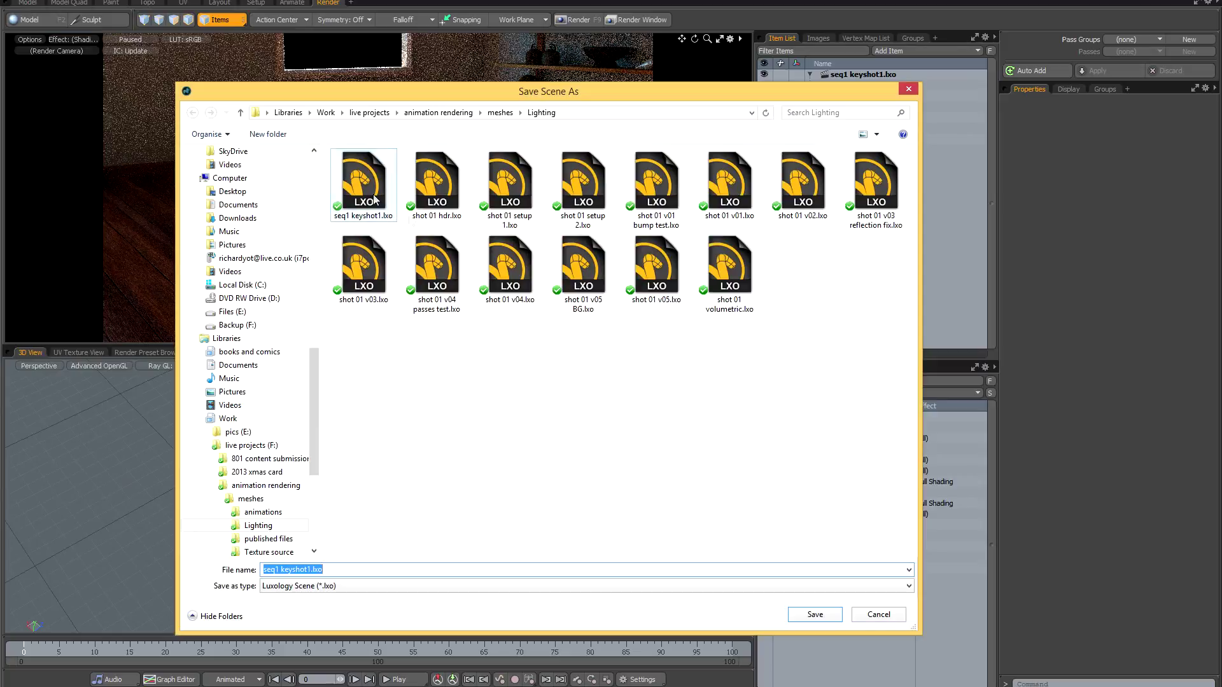
pyautogui.click(354, 181)
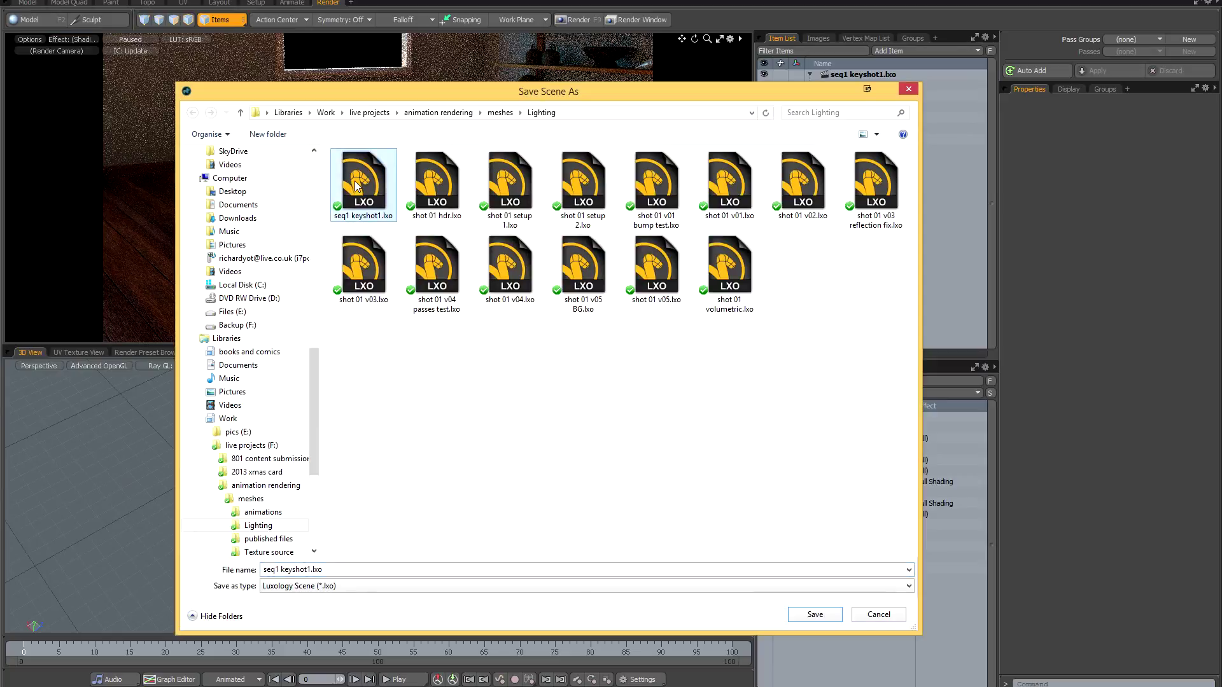
pyautogui.doubleClick(353, 181)
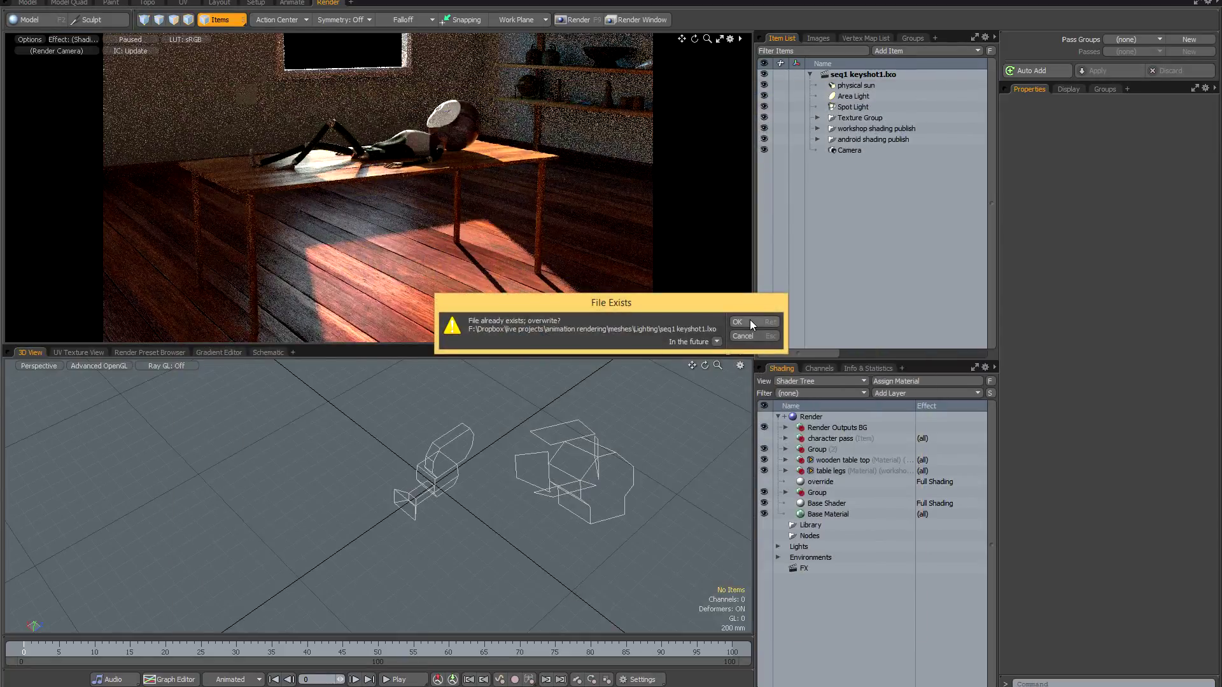
pyautogui.click(750, 321)
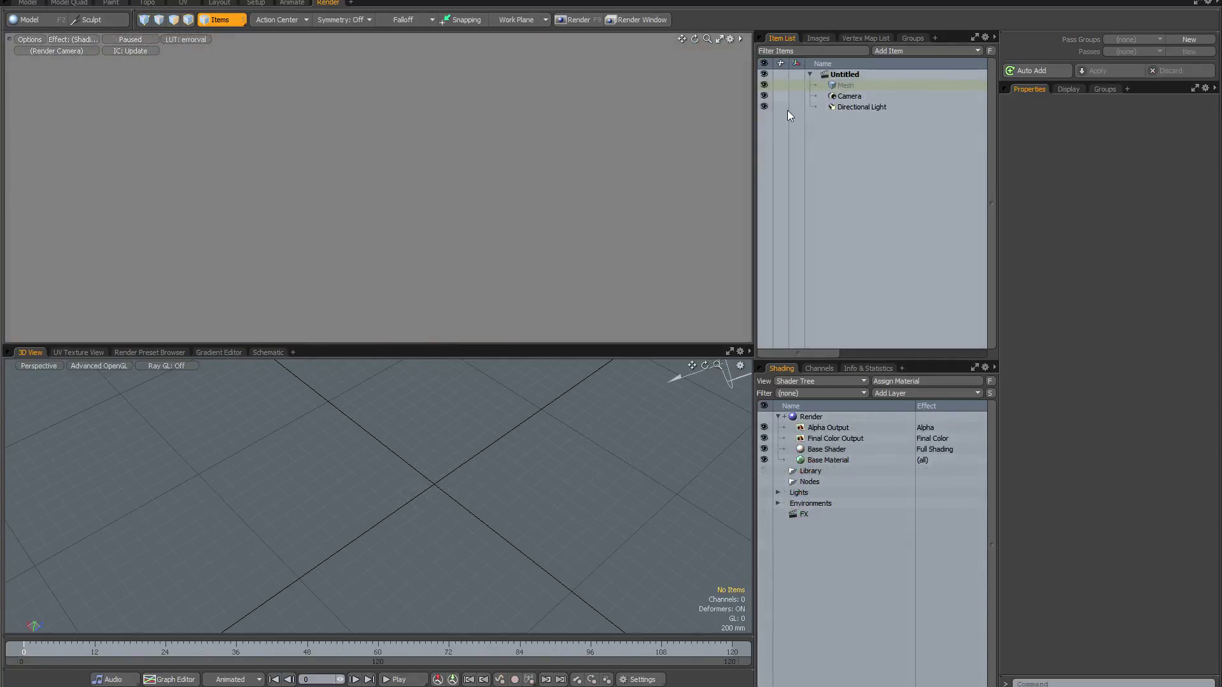
# Delete the default mesh, camera and directional light from the untitled scene, including their child items.
pyautogui.click(850, 85)
pyautogui.keyDown('shift'); pyautogui.click(846, 108); pyautogui.keyUp('shift')
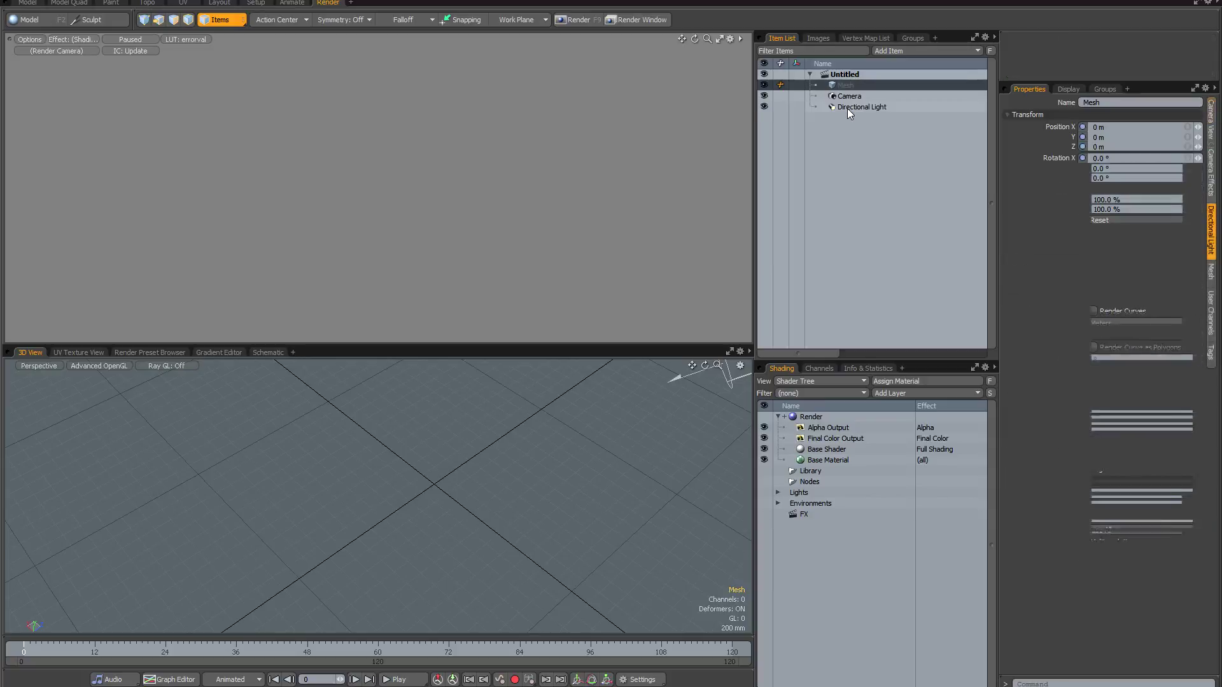
pyautogui.rightClick(846, 108)
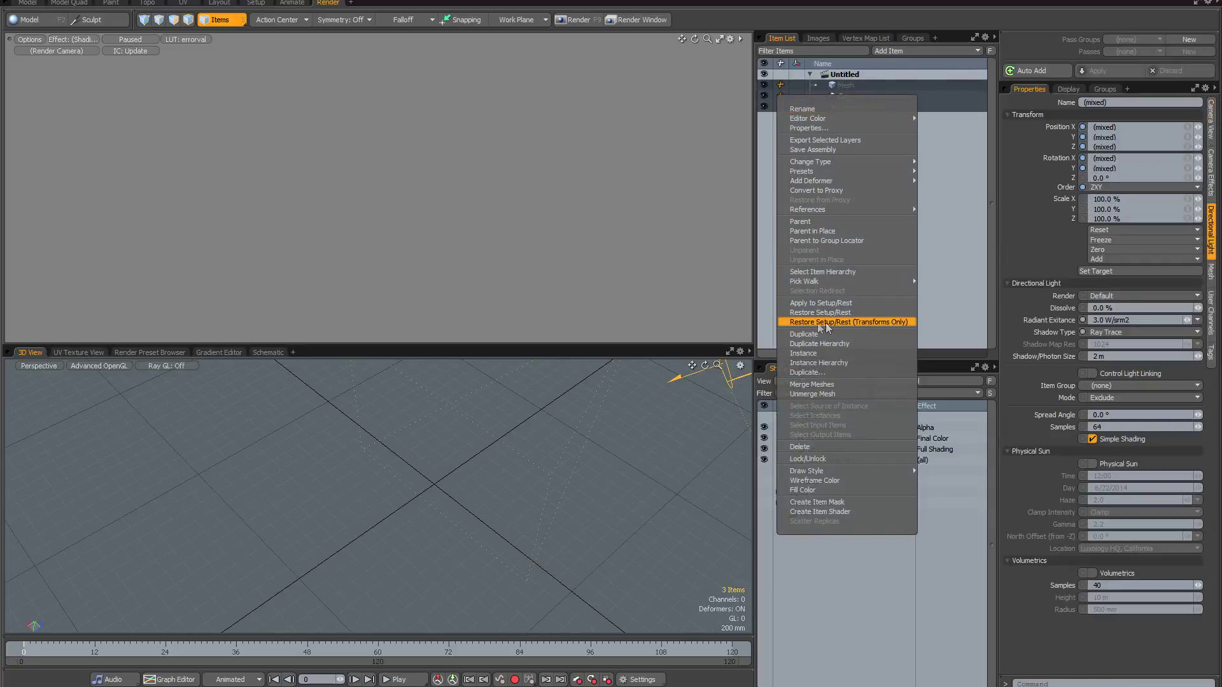
pyautogui.click(803, 447)
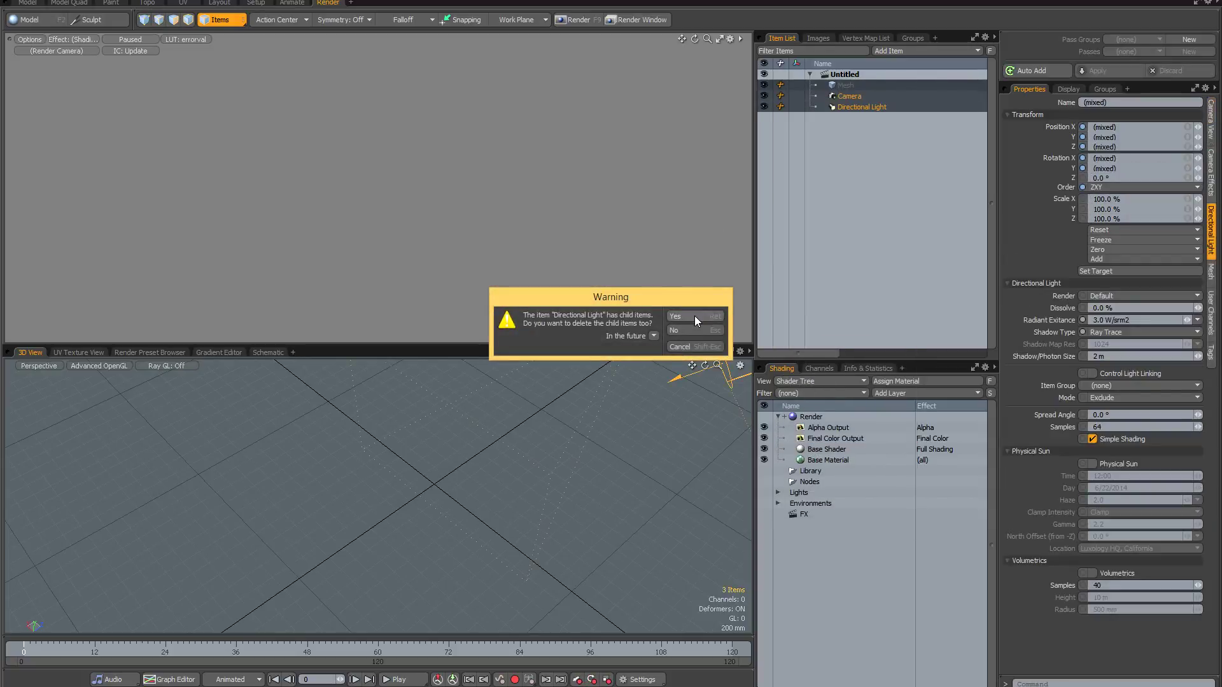
pyautogui.click(694, 315)
pyautogui.click(760, 315)
pyautogui.click(739, 315)
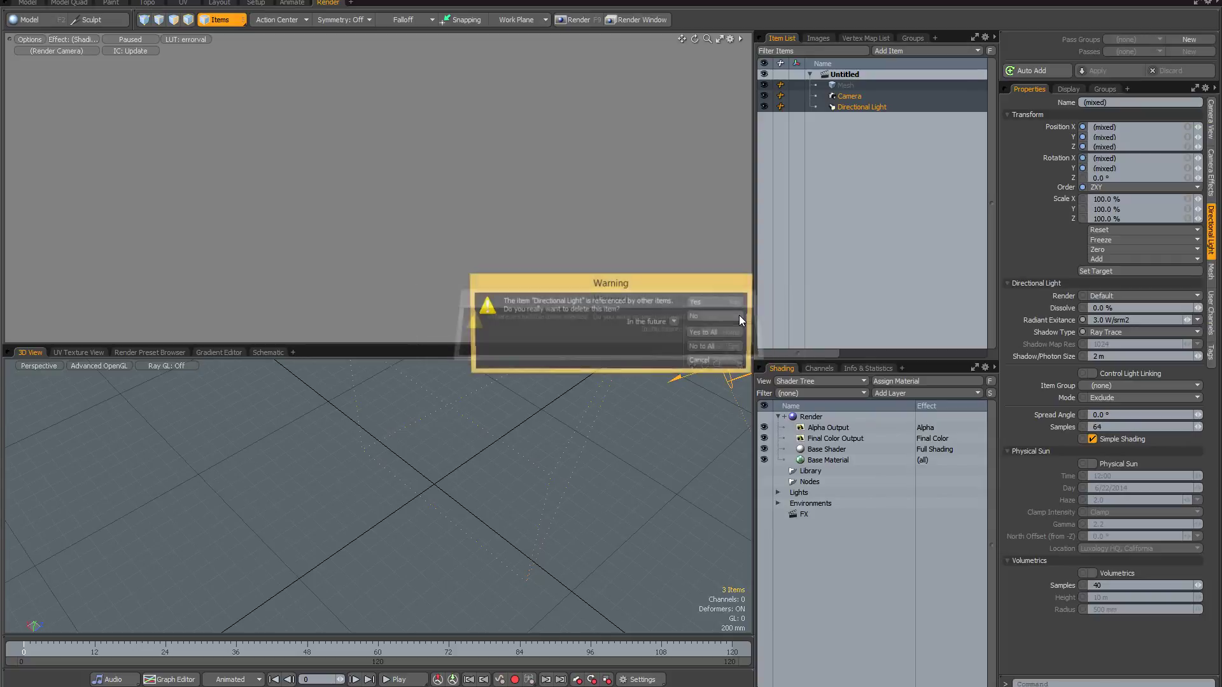
pyautogui.click(717, 330)
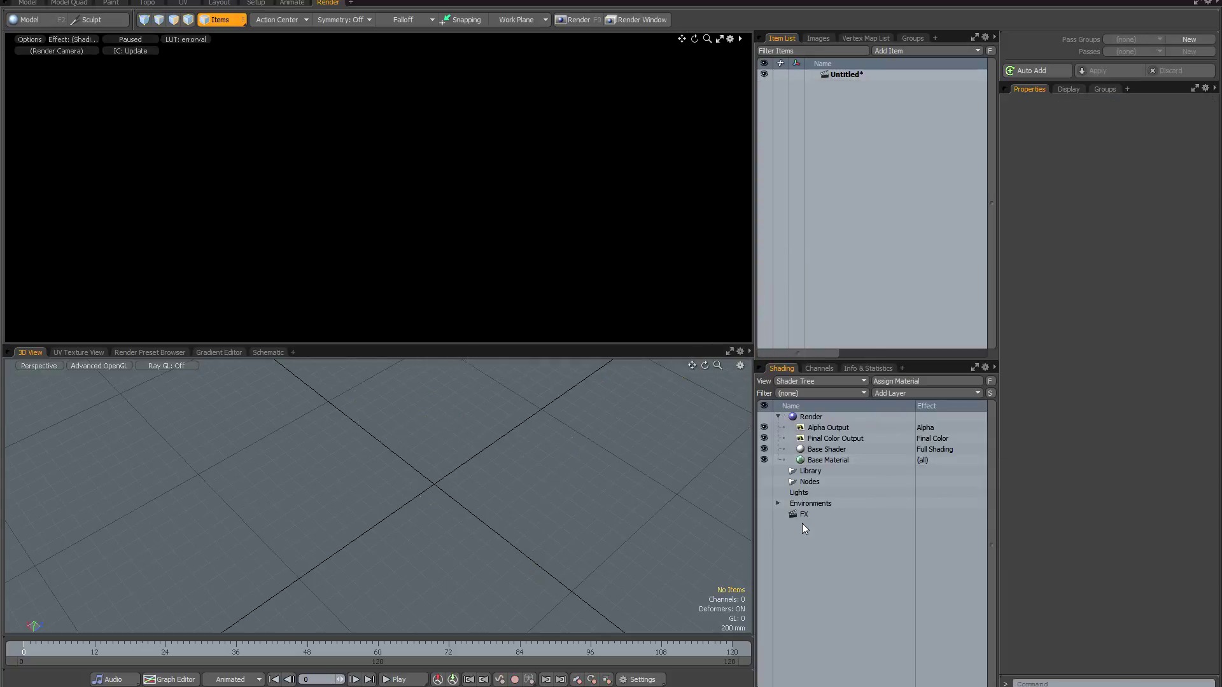
# Delete the Alpha Output and Final Color Output from the shader tree.
pyautogui.click(816, 429)
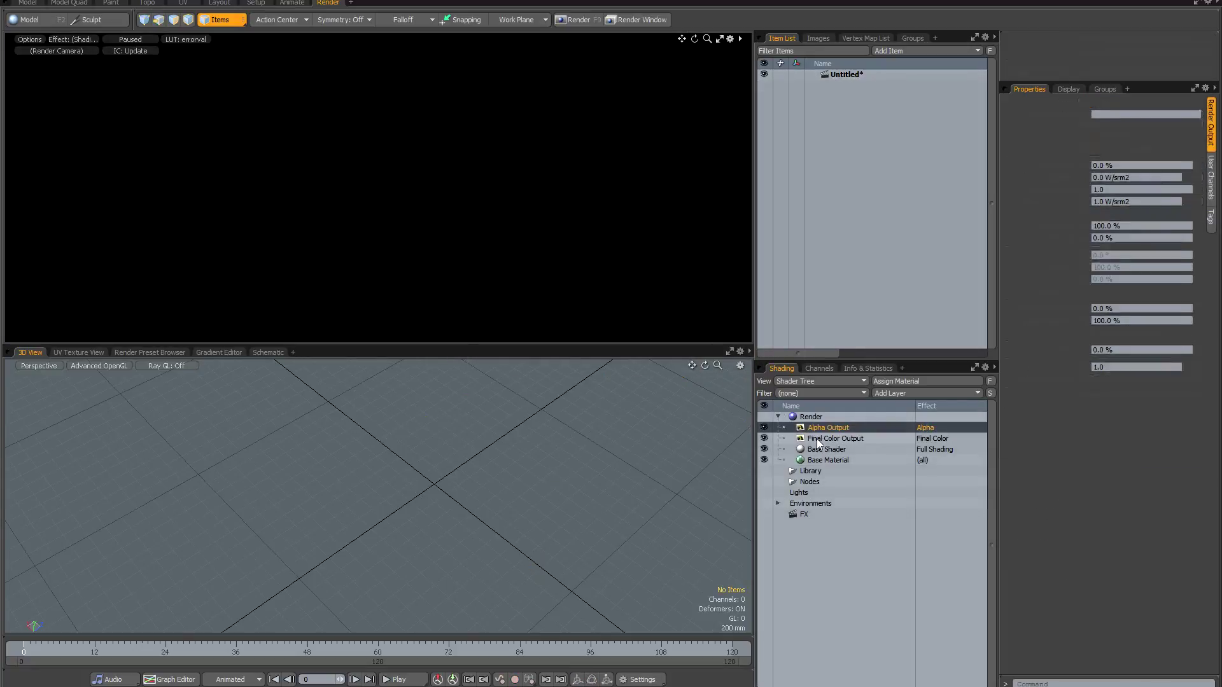
pyautogui.keyDown('shift'); pyautogui.click(816, 438); pyautogui.keyUp('shift')
pyautogui.rightClick(815, 438)
pyautogui.click(796, 580)
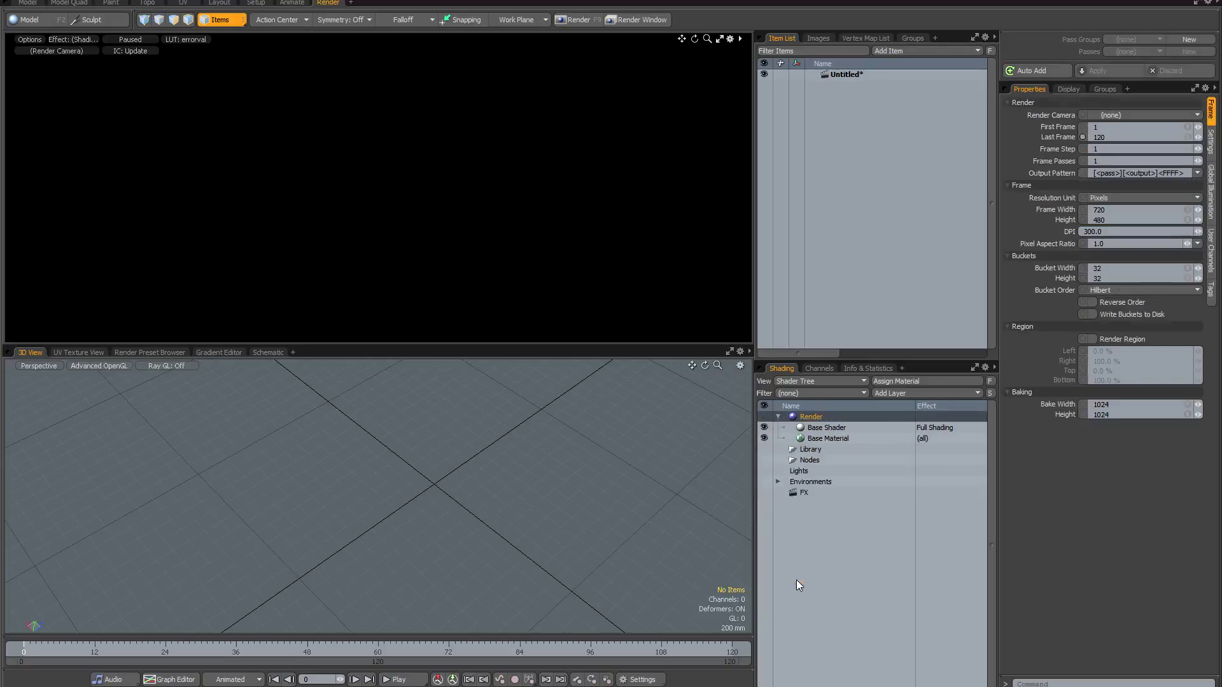
# Rename the default environment in the shader tree as "delete".
pyautogui.click(777, 481)
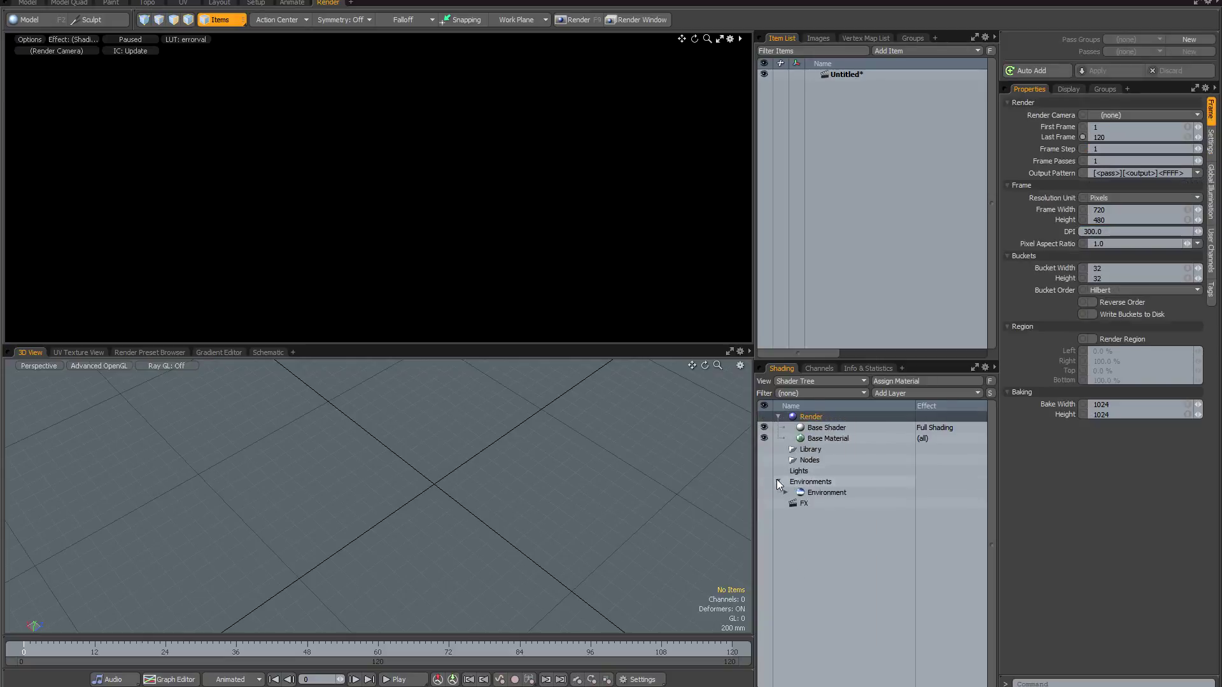
pyautogui.click(837, 492)
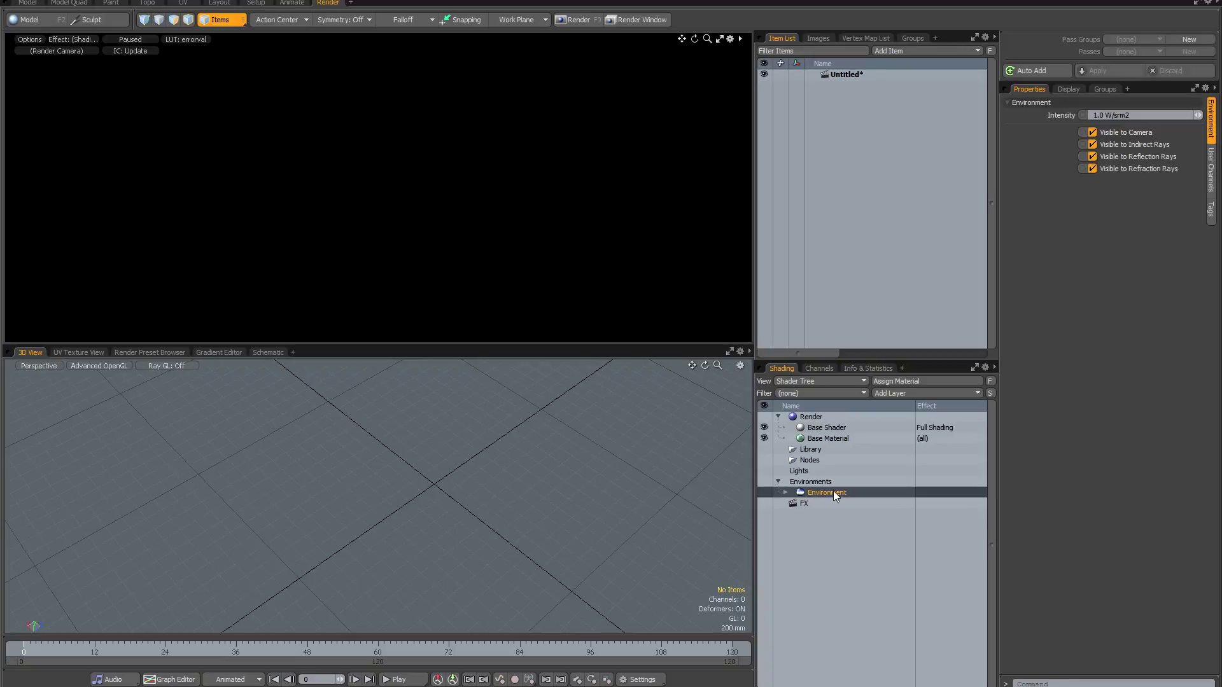
pyautogui.rightClick(828, 492)
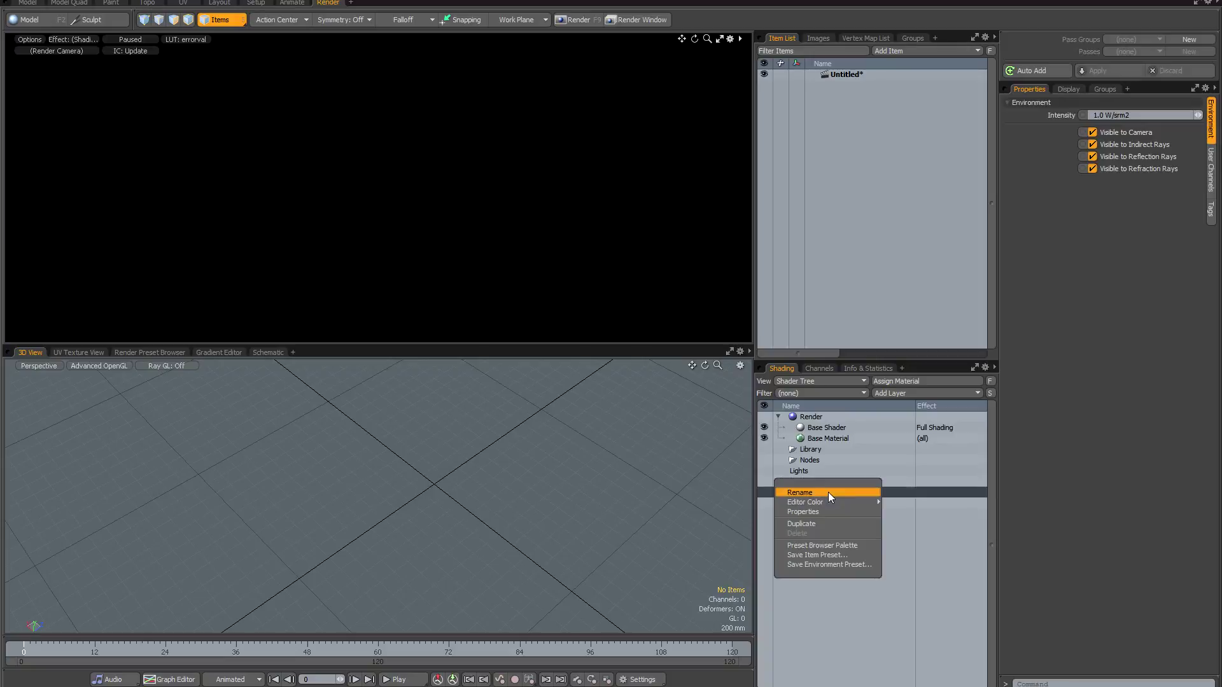
pyautogui.click(828, 493)
pyautogui.write('delete')
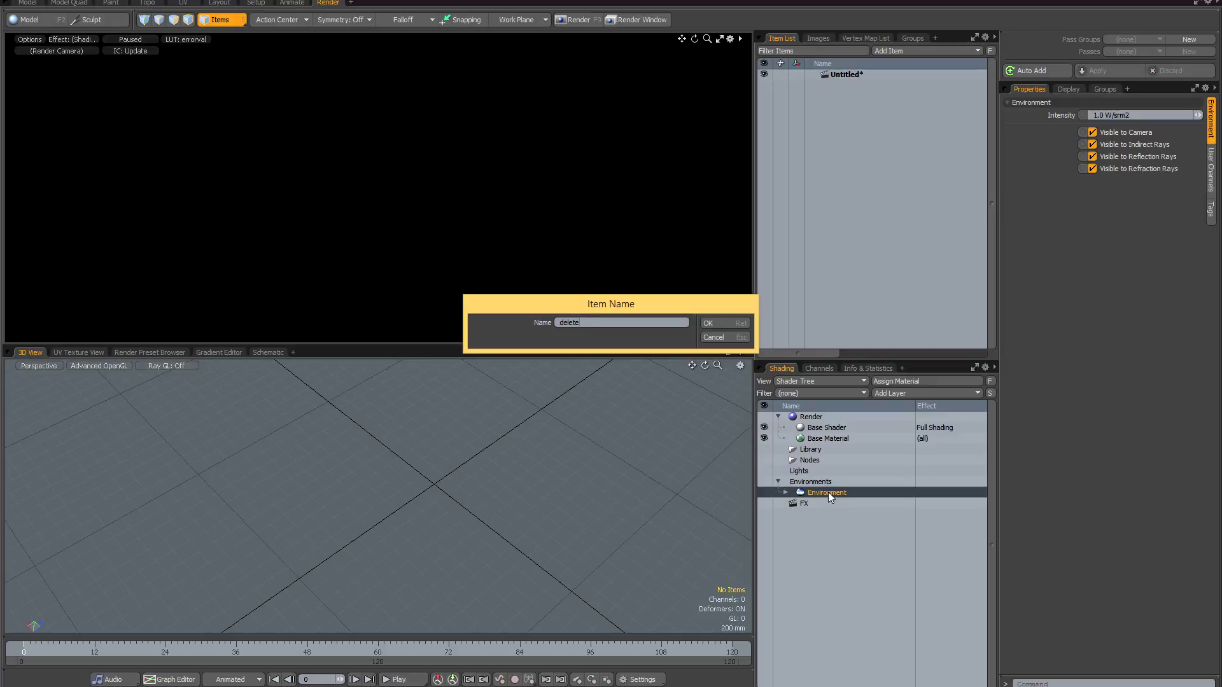
pyautogui.press('Return')
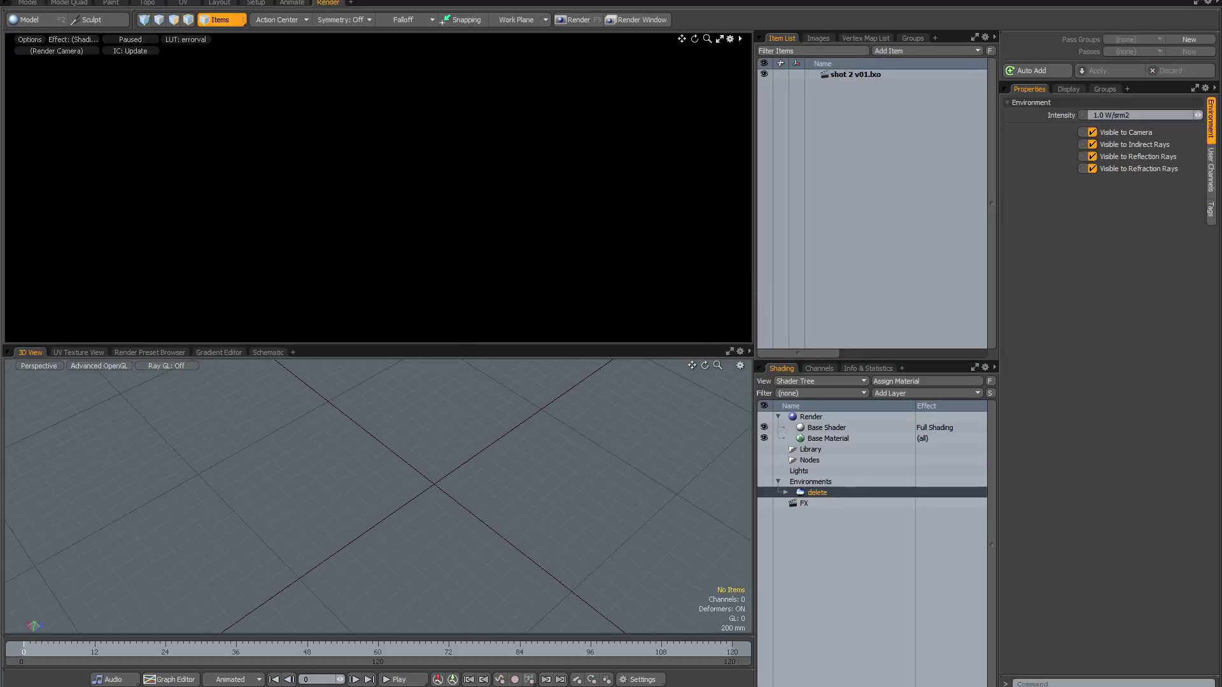
# Import shot 02 publish.lxo from the animations folder into the scene as a reference.
pyautogui.hotkey('alt', 'f')
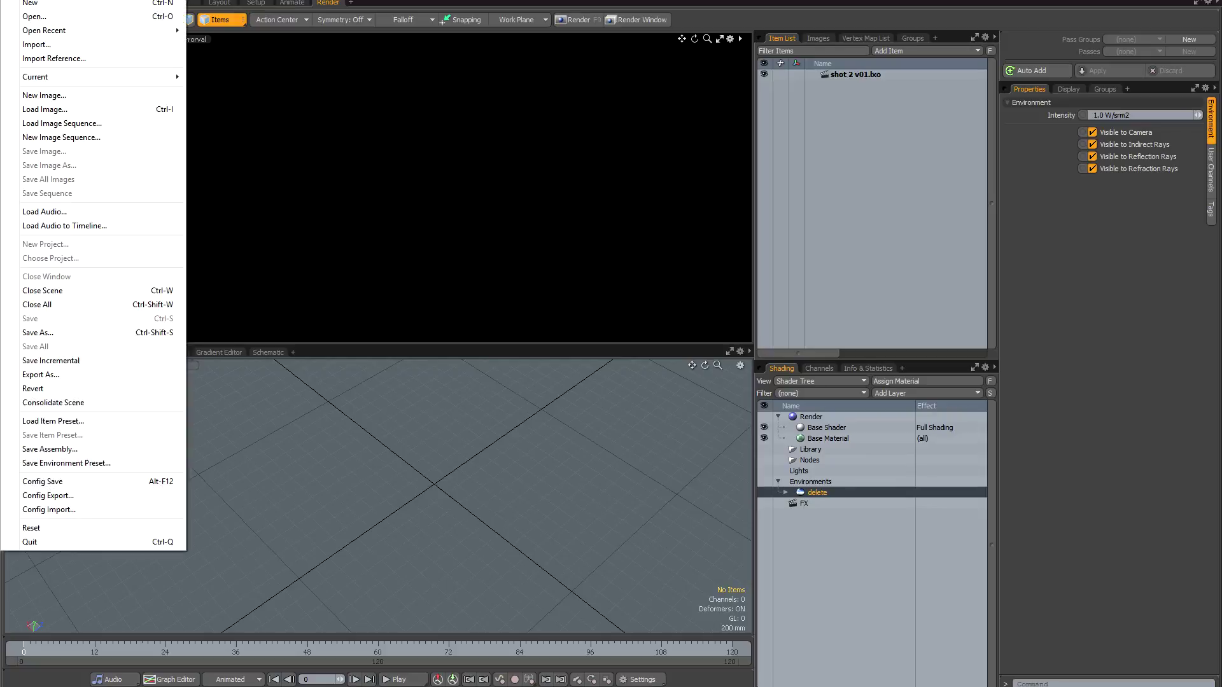
pyautogui.click(40, 59)
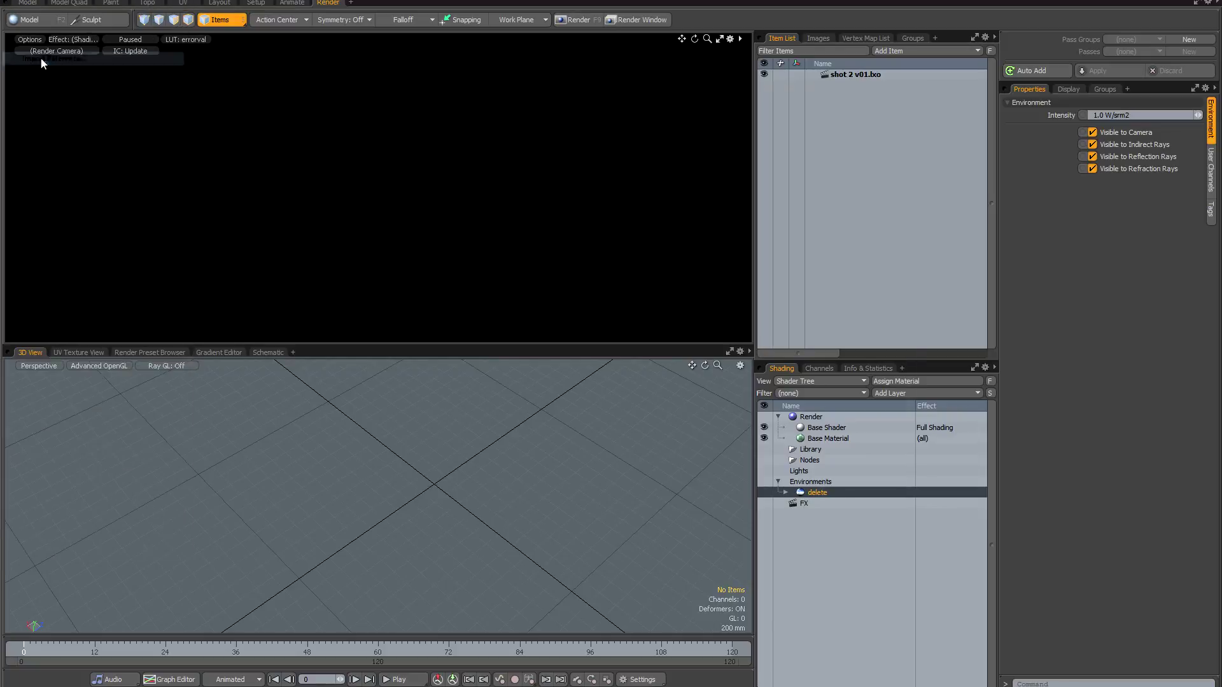
pyautogui.click(507, 114)
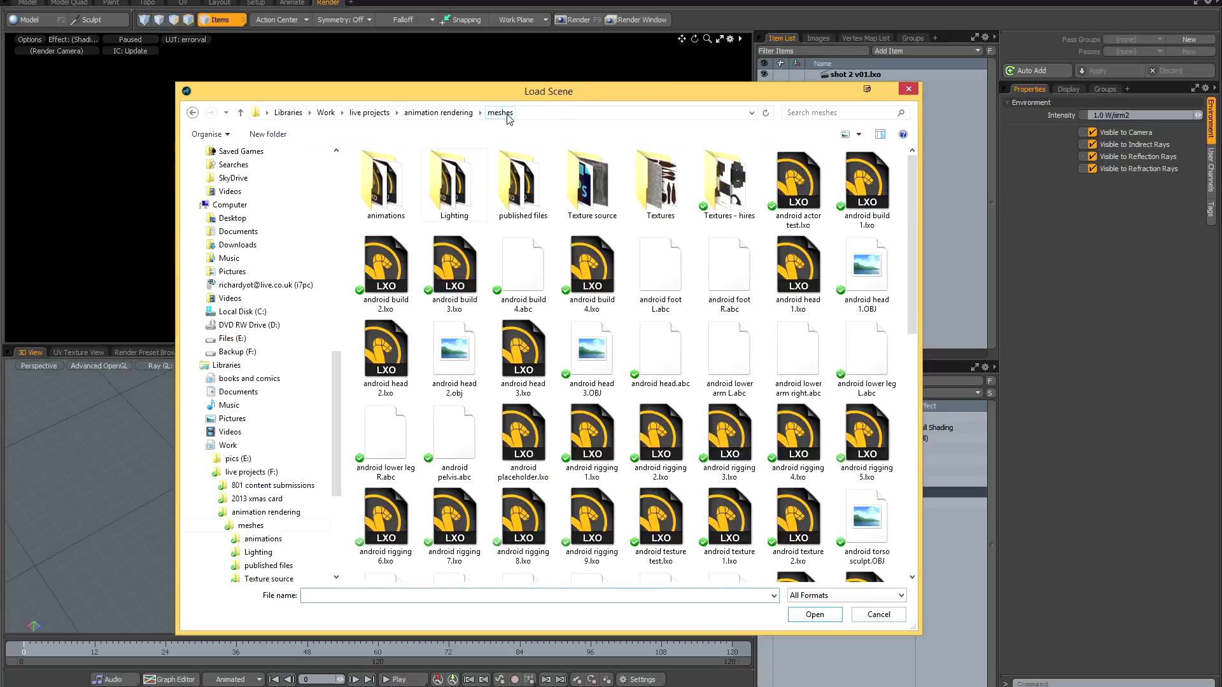
pyautogui.doubleClick(384, 185)
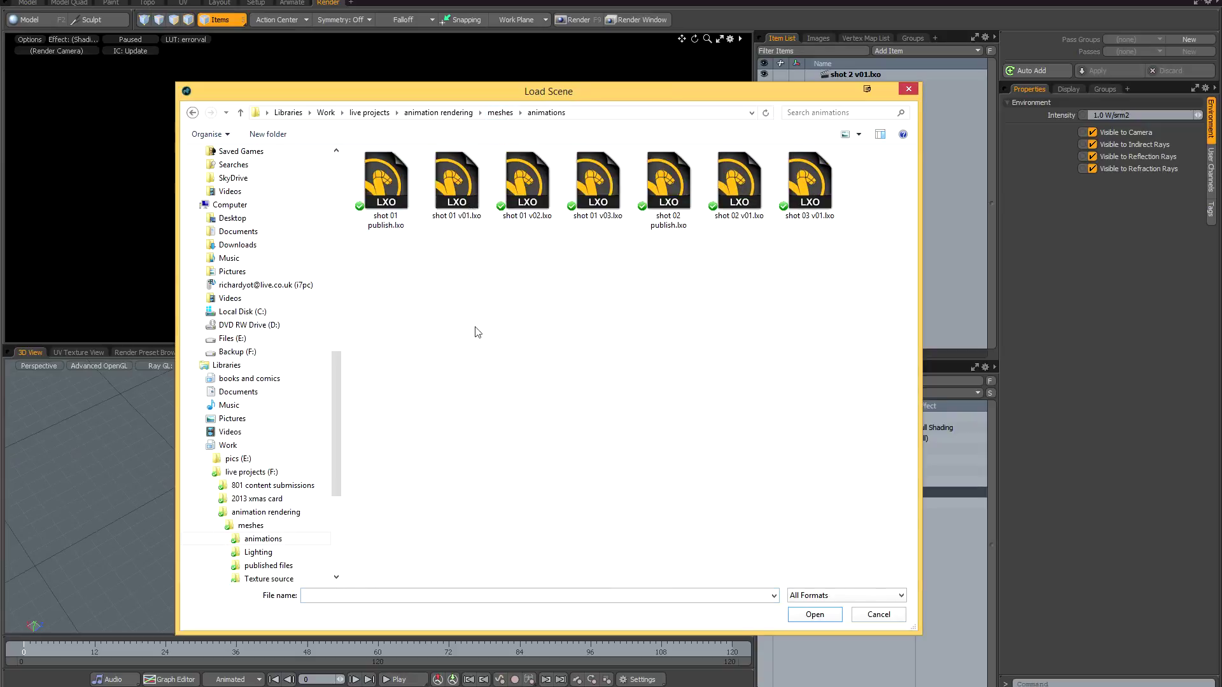
pyautogui.doubleClick(668, 188)
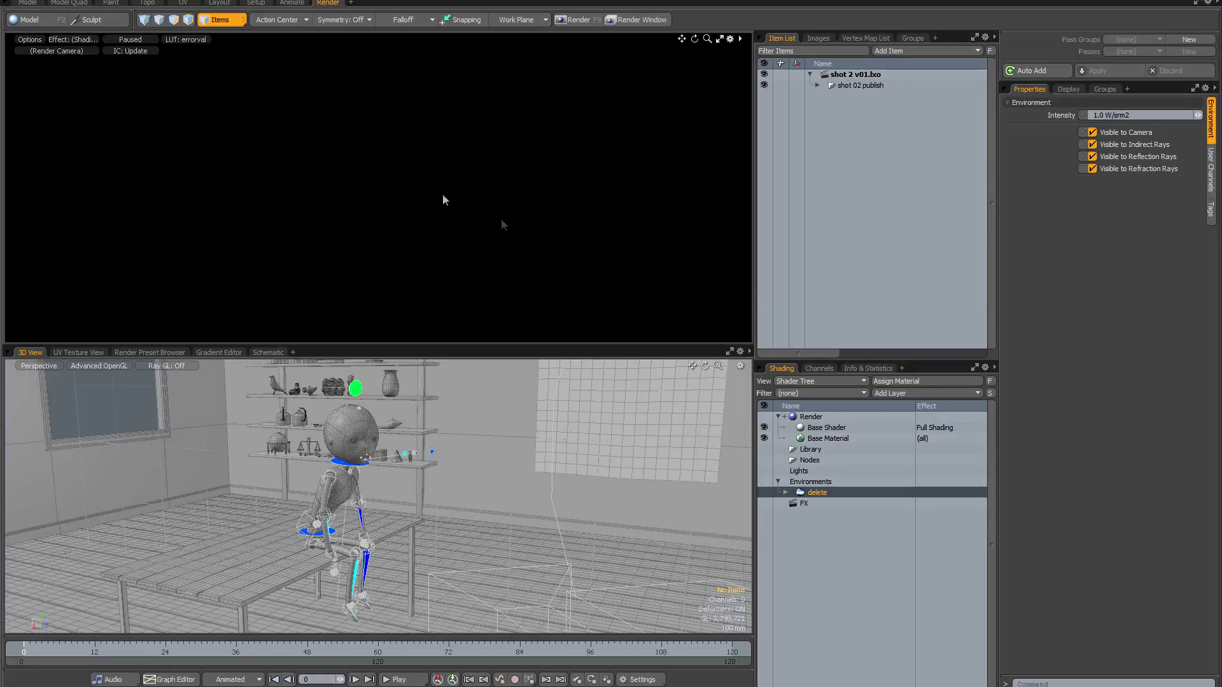
# Import seq1 keyshot1.lxo from the Lighting folder as a reference with materials and shaders, lights and environments, excluding meshes and cameras.
pyautogui.hotkey('alt', 'f')
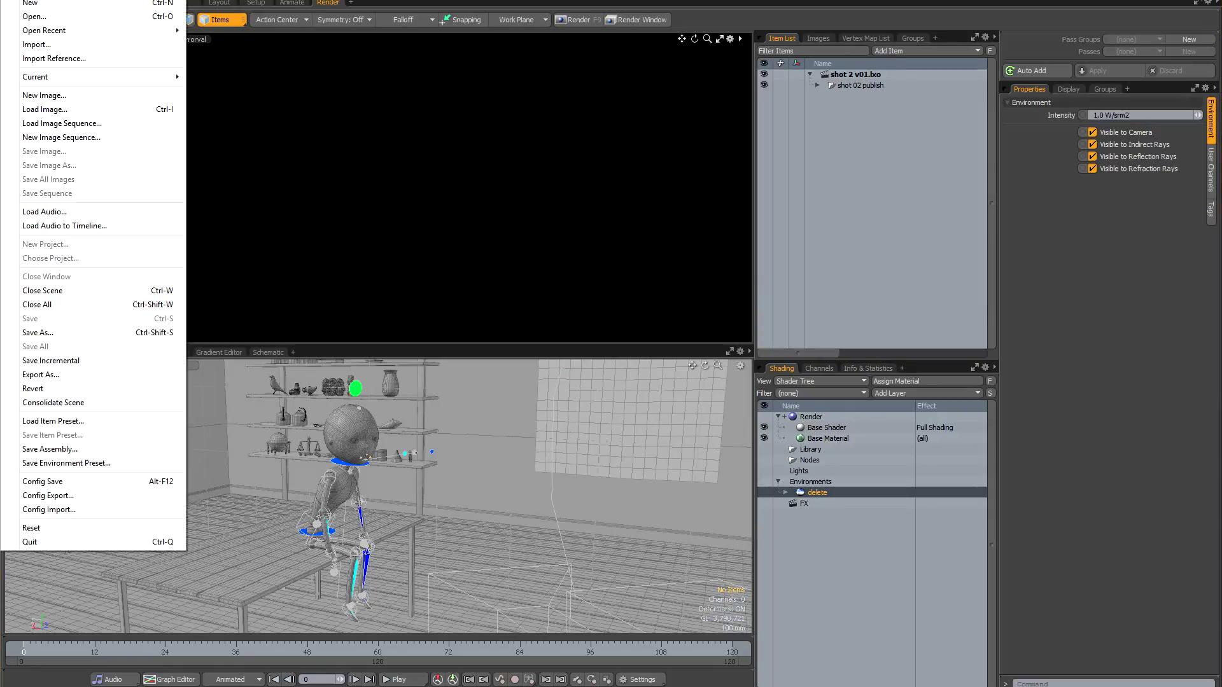
pyautogui.click(38, 59)
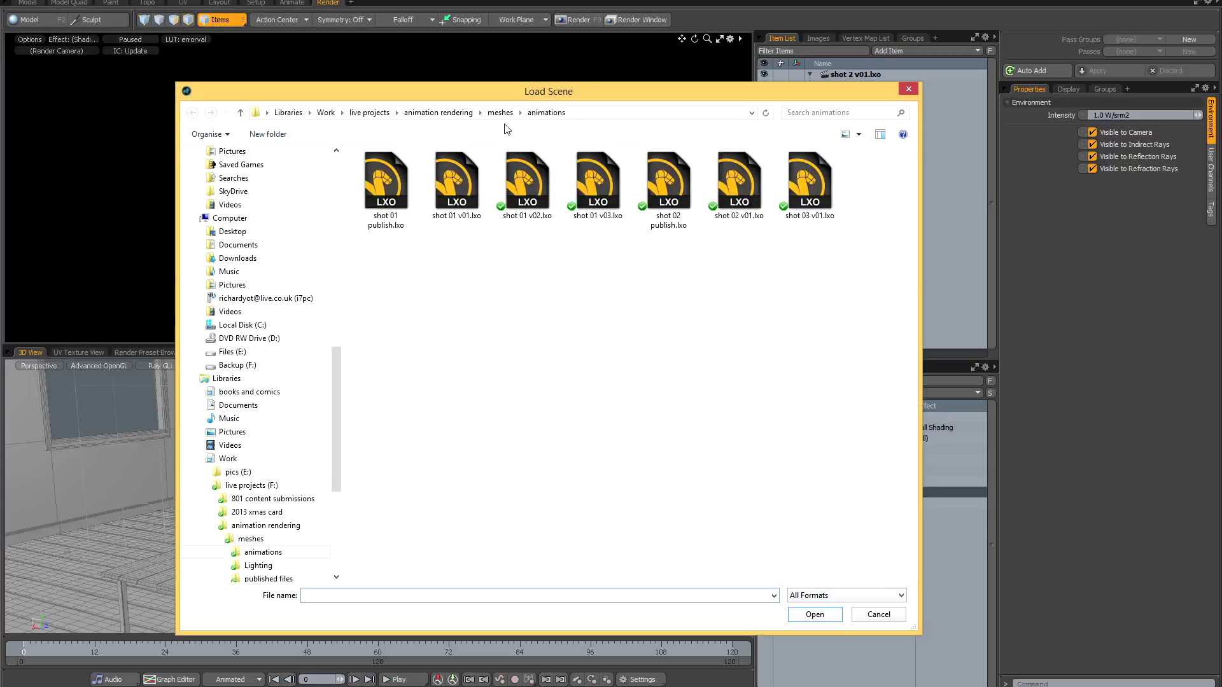
pyautogui.doubleClick(456, 189)
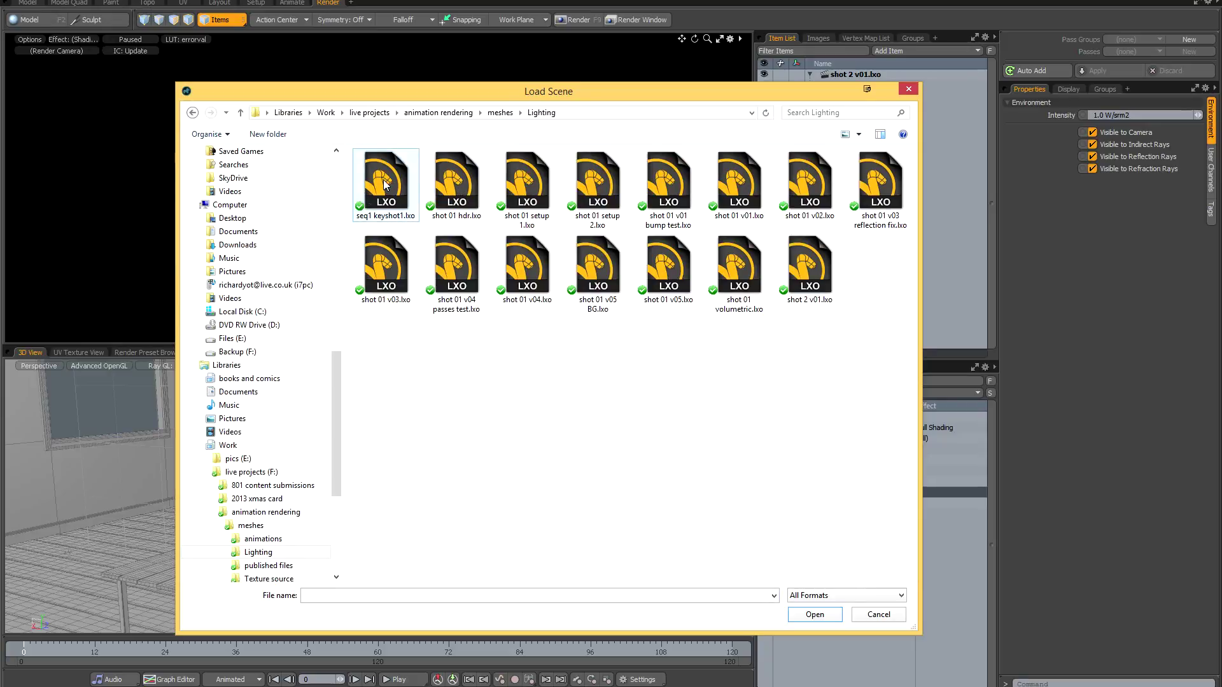
pyautogui.doubleClick(383, 184)
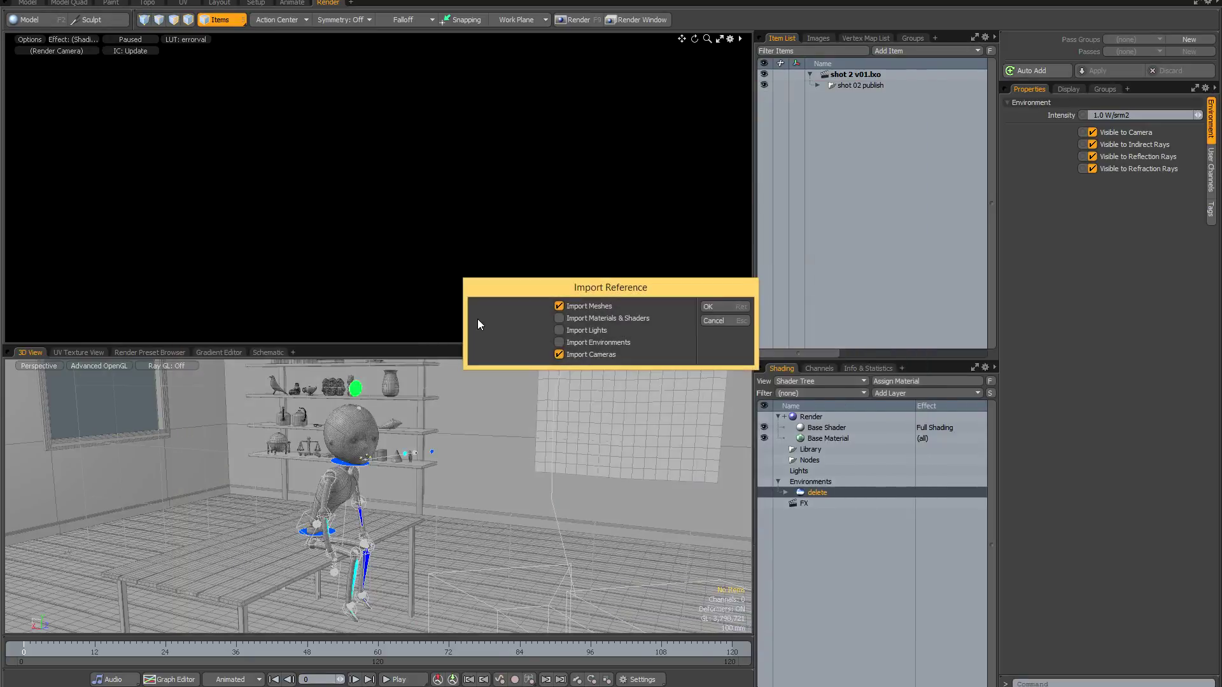
pyautogui.click(572, 308)
pyautogui.click(573, 319)
pyautogui.click(576, 331)
pyautogui.click(576, 343)
pyautogui.click(573, 355)
pyautogui.press('Return')
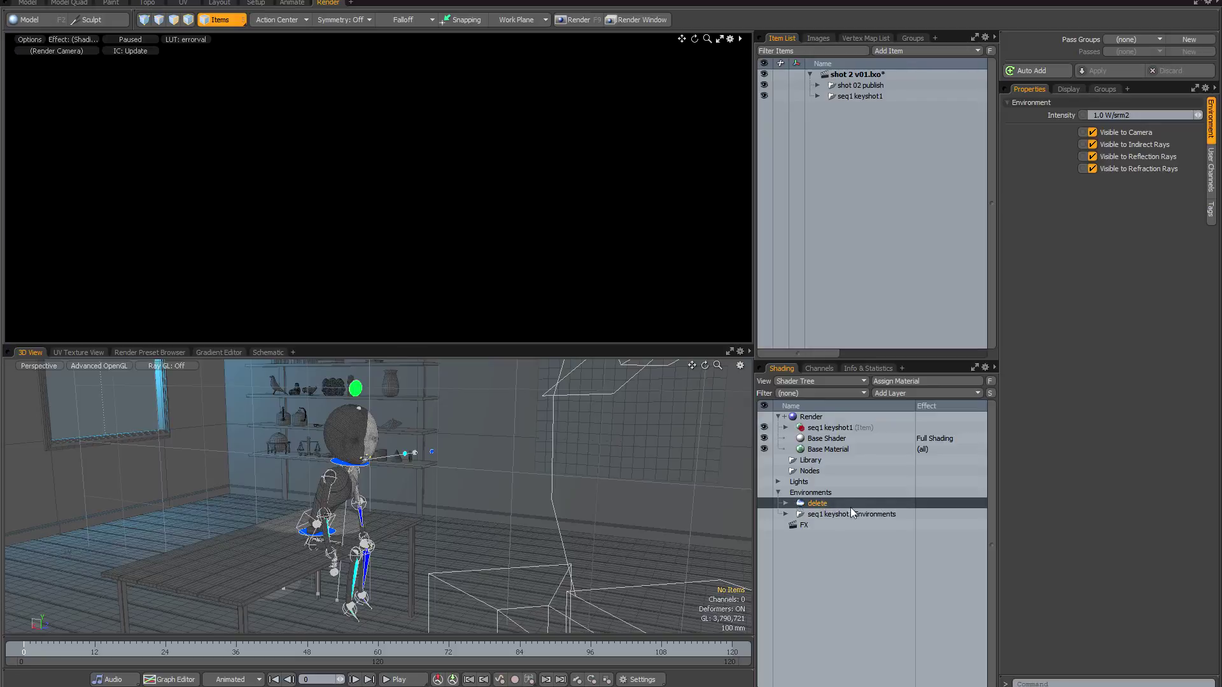
# Delete the environment named "delete" together with its child items and check the contents of the seq1 keyshot1 Environments folder.
pyautogui.rightClick(834, 502)
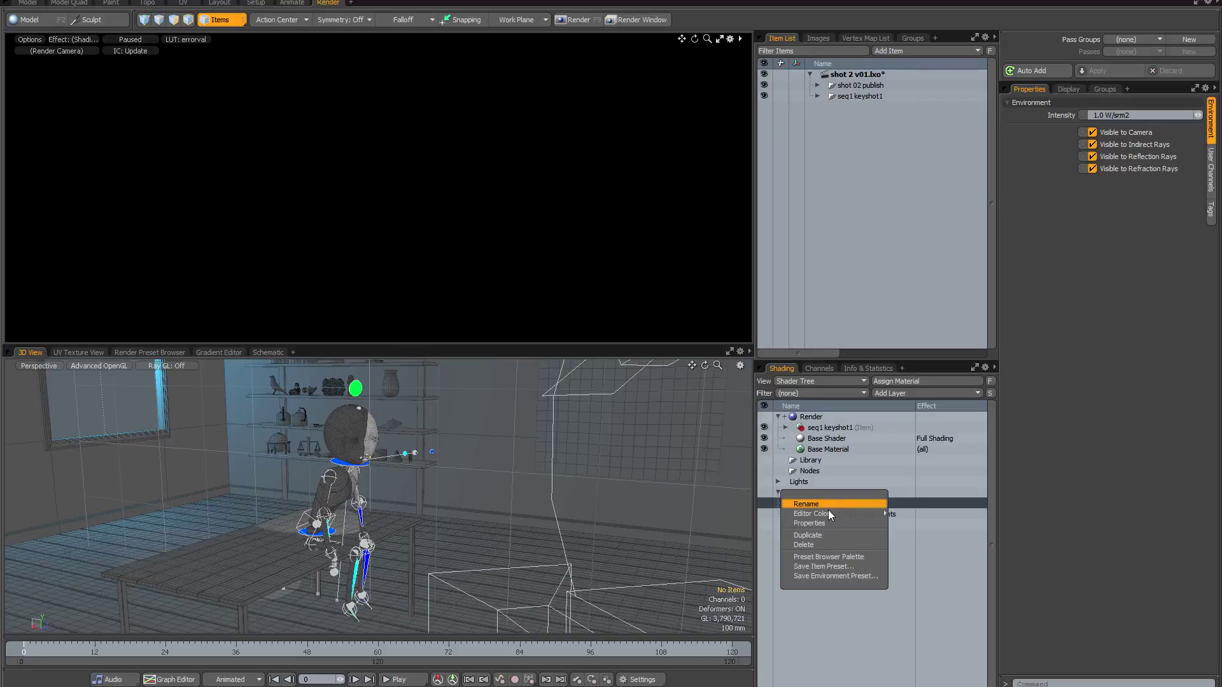
pyautogui.click(823, 544)
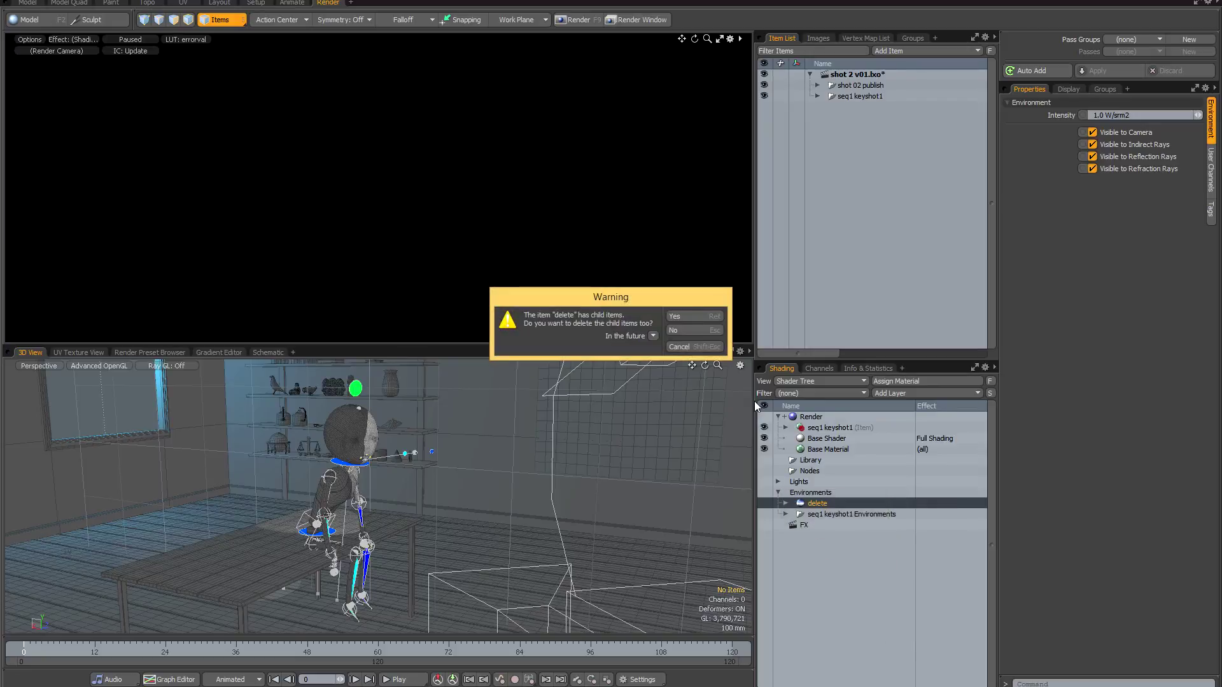
pyautogui.click(694, 317)
pyautogui.click(785, 504)
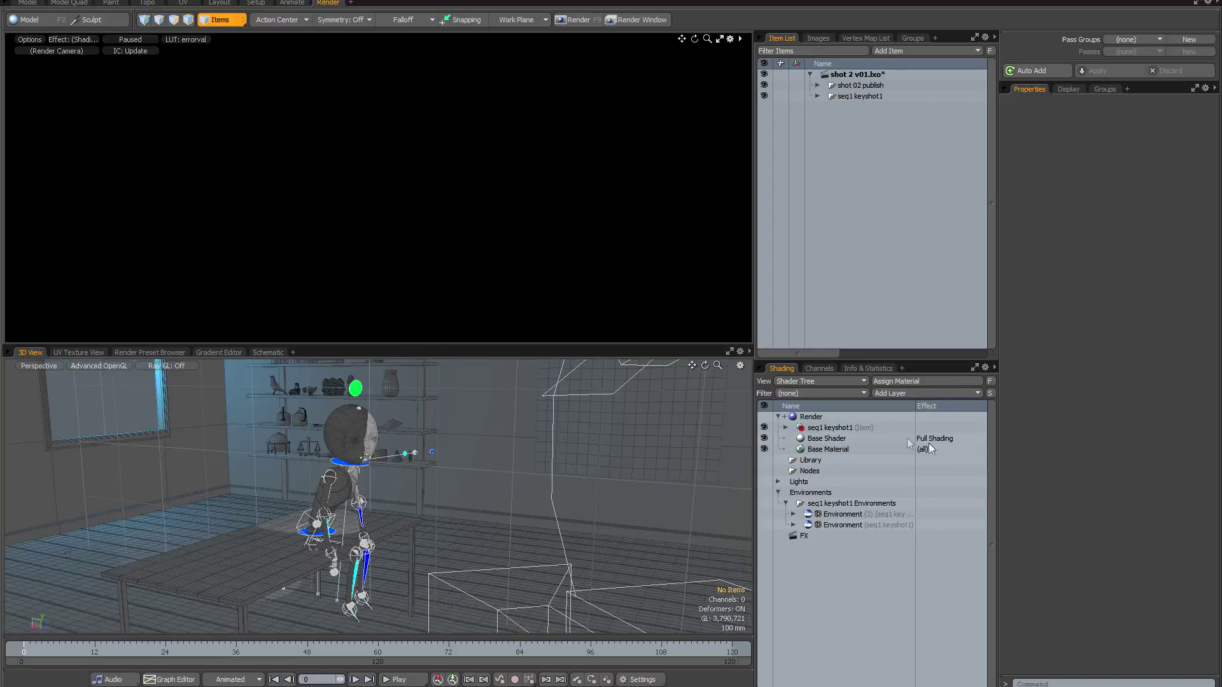
pyautogui.click(793, 514)
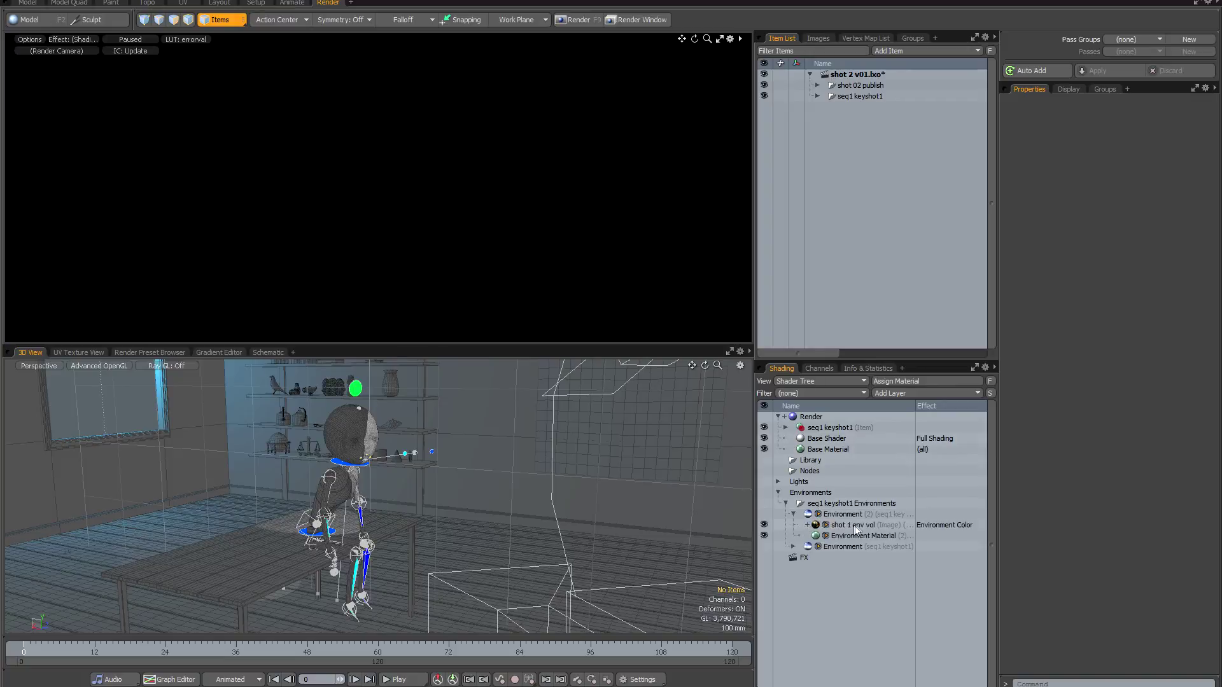
pyautogui.click(793, 515)
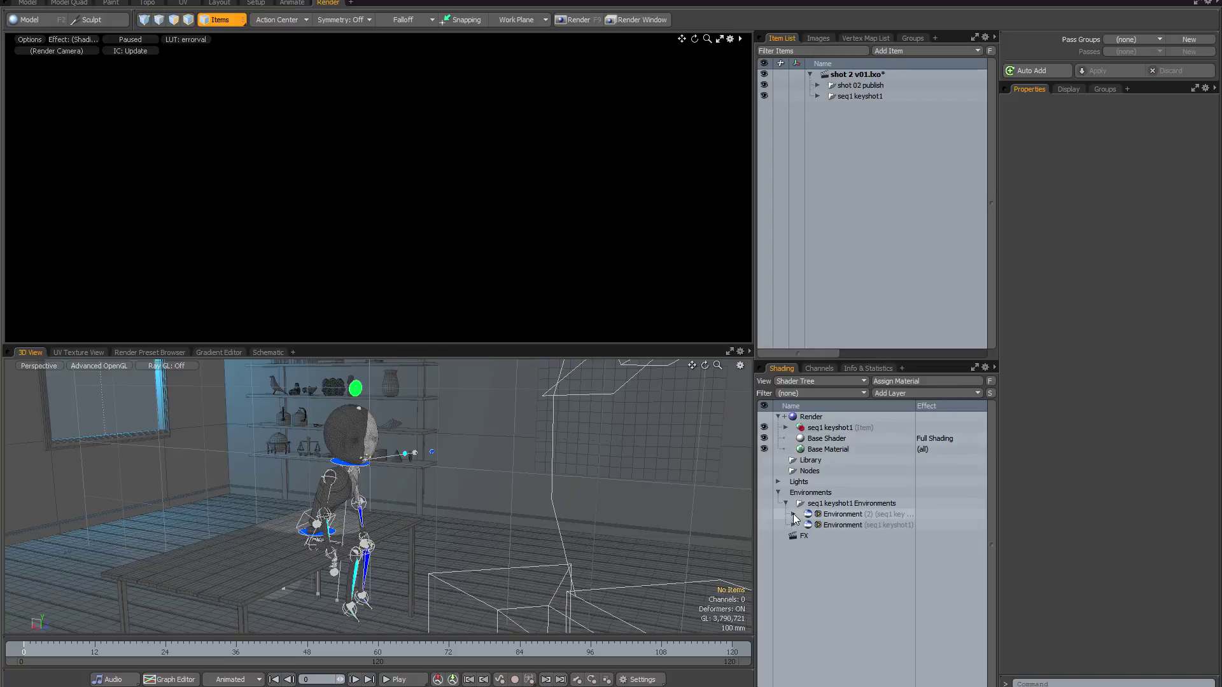
# Set the seq1 keyshot1 shader group's item to (all) and rename the group as "keyshot shading".
pyautogui.click(835, 429)
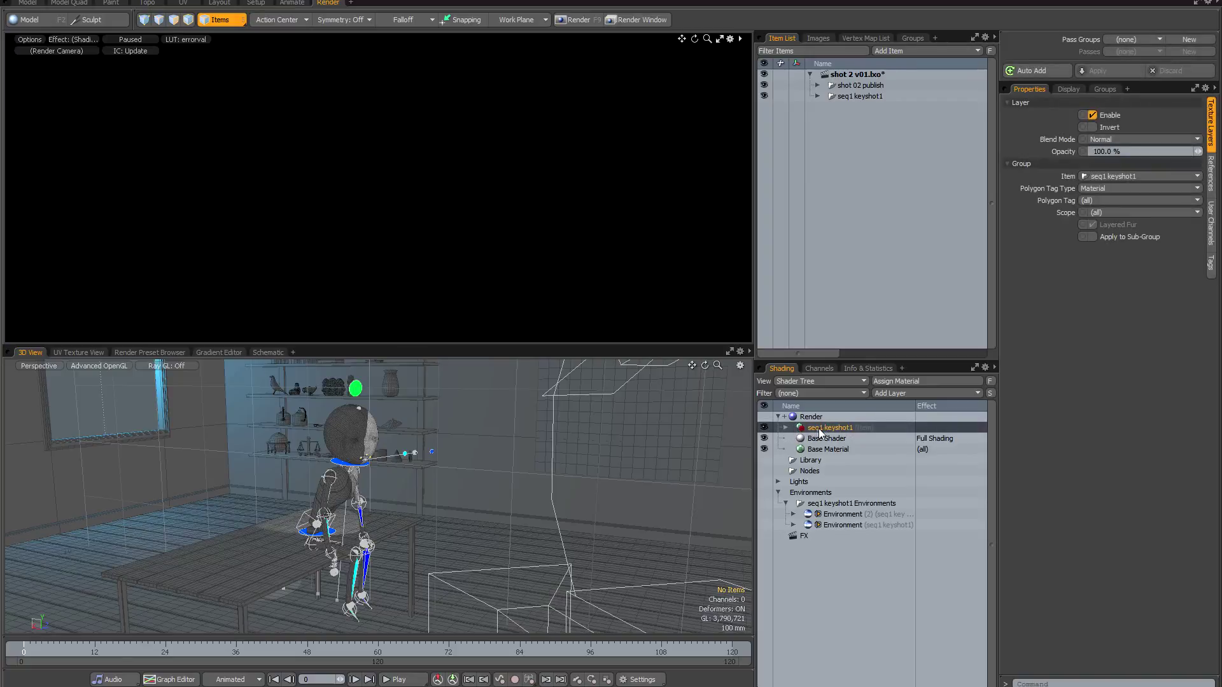
pyautogui.click(1108, 177)
pyautogui.scroll(5, 1089, 147)
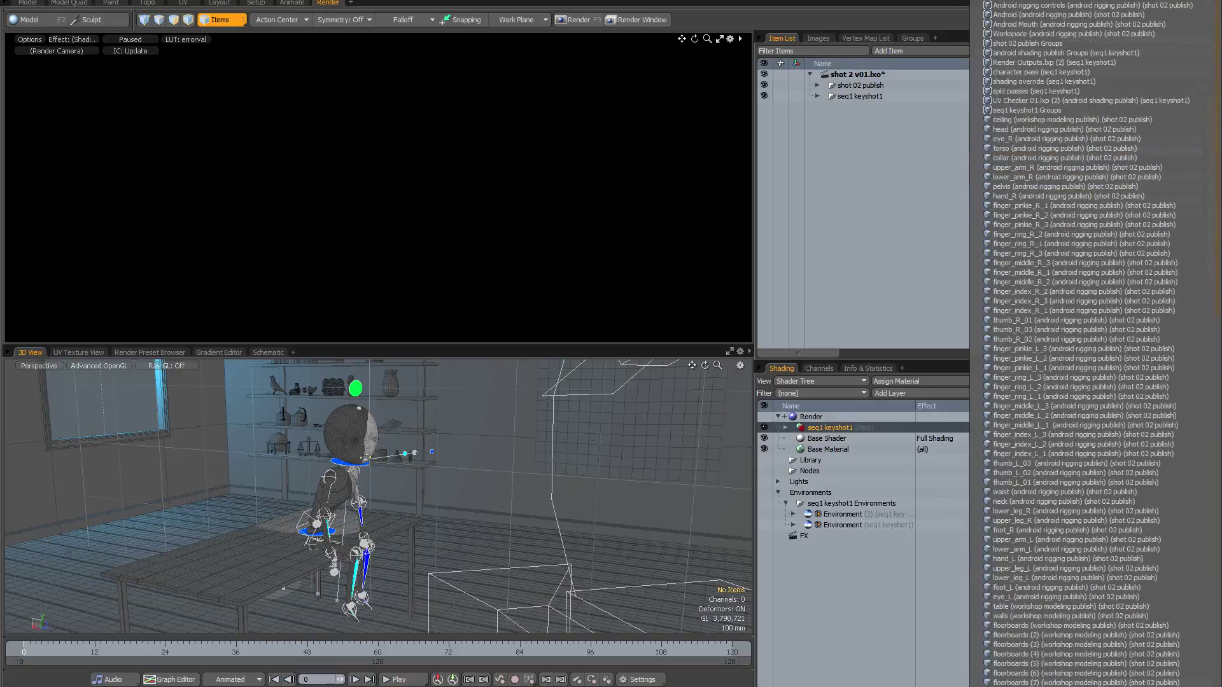
pyautogui.click(1050, 5)
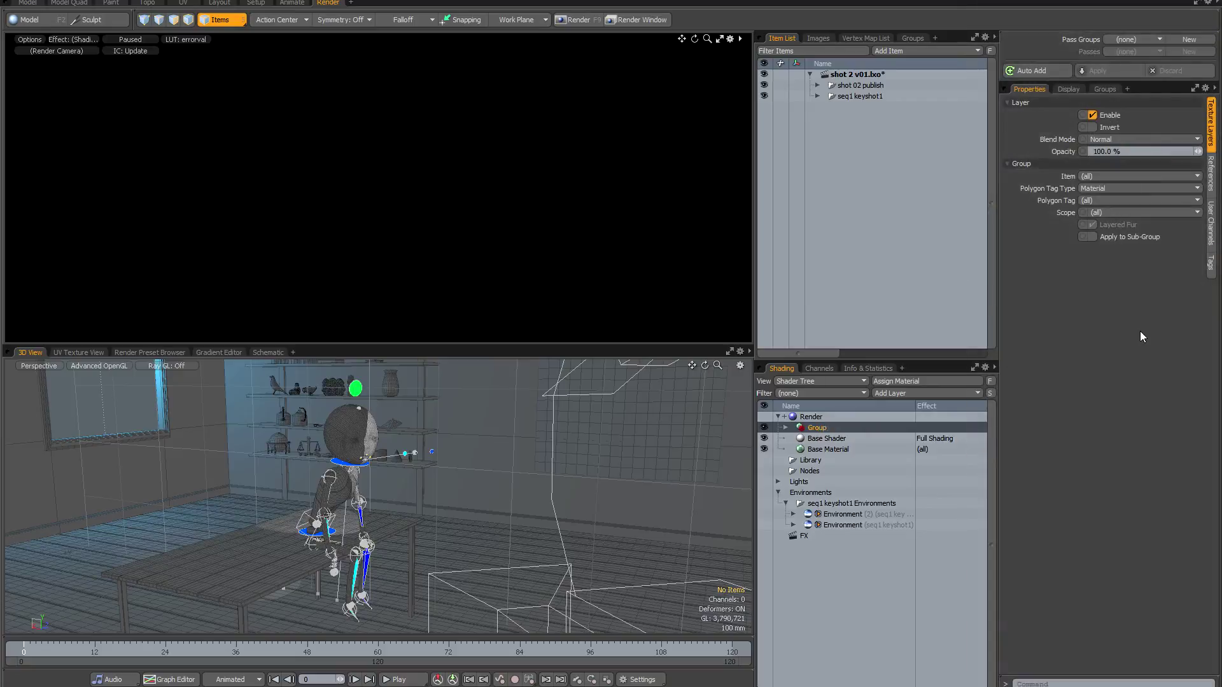
pyautogui.doubleClick(834, 429)
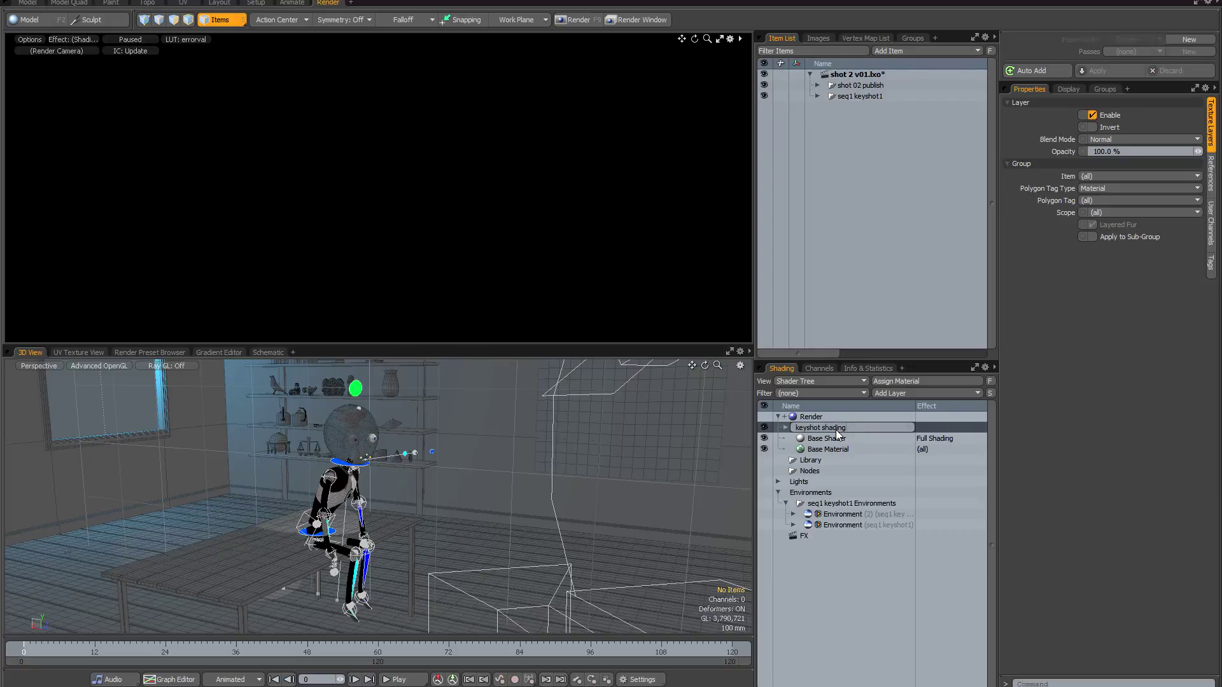
pyautogui.press('Return')
# Assign the group holding the android materials inside keyshot shading to the android rigging publish item from shot 02 publish.
pyautogui.click(786, 428)
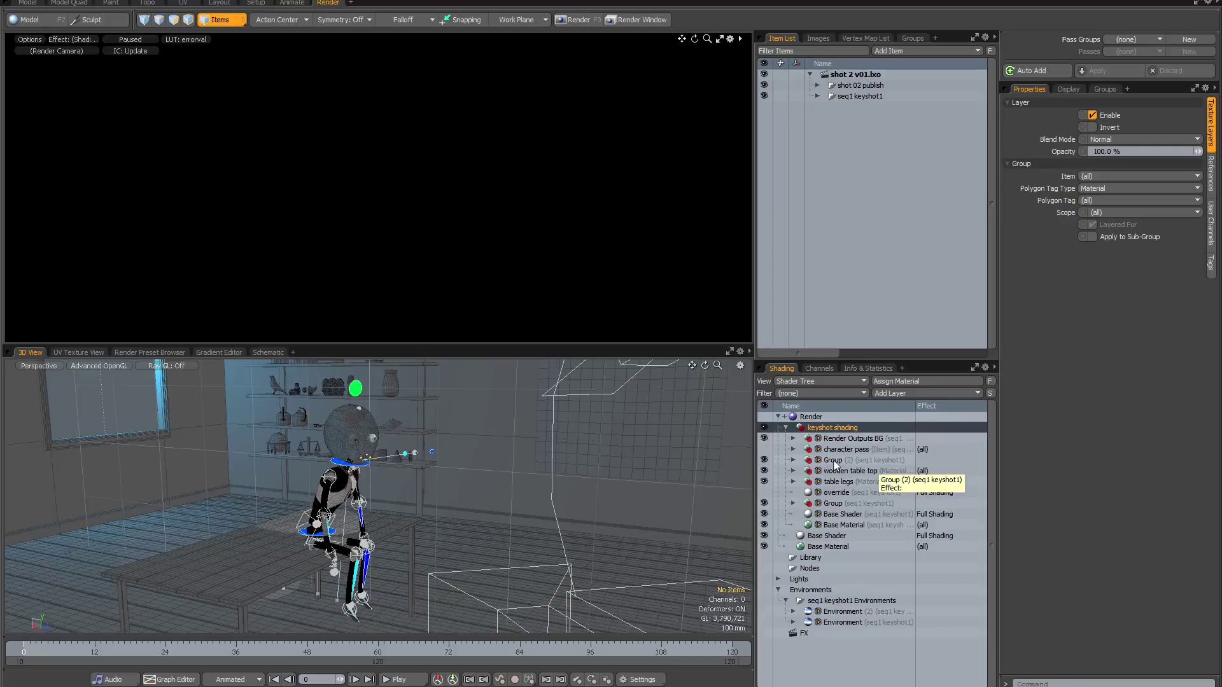
pyautogui.click(793, 460)
pyautogui.click(793, 459)
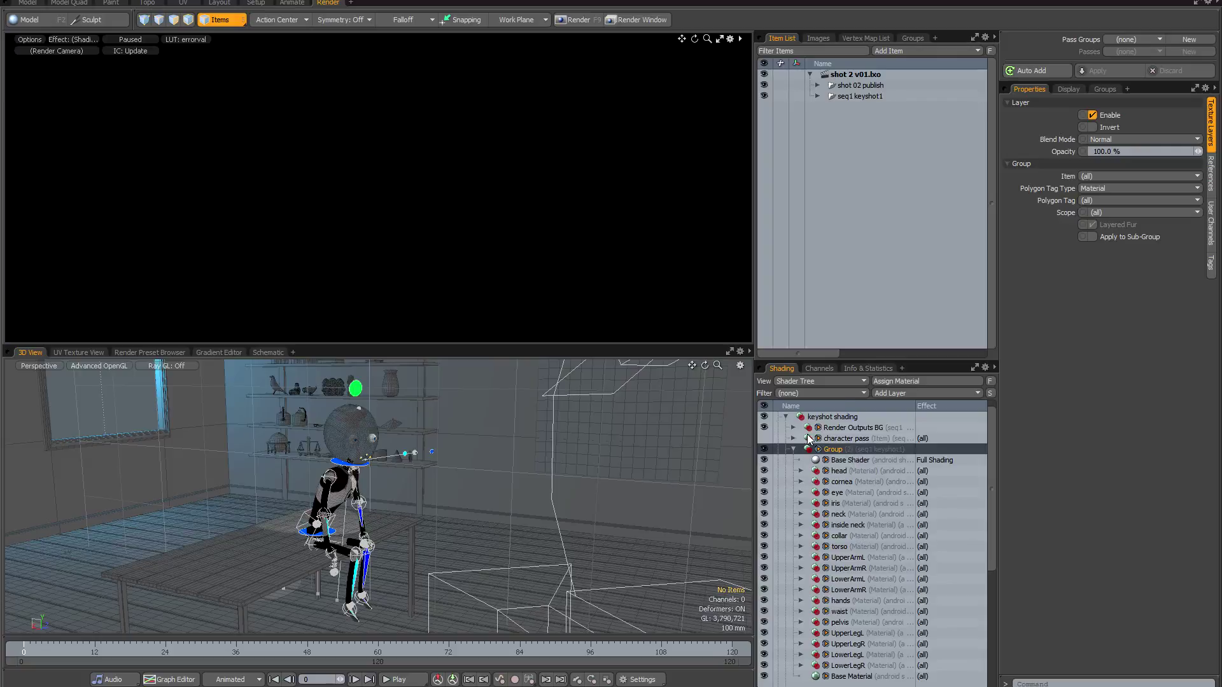
pyautogui.click(817, 85)
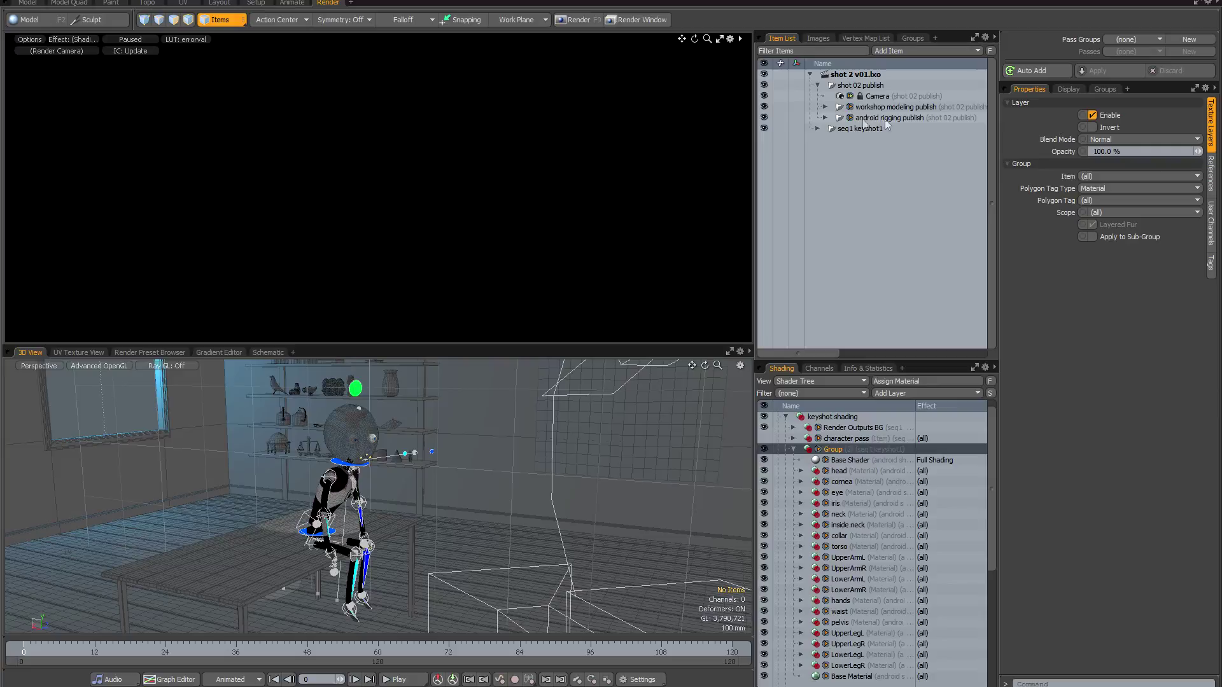
pyautogui.click(793, 449)
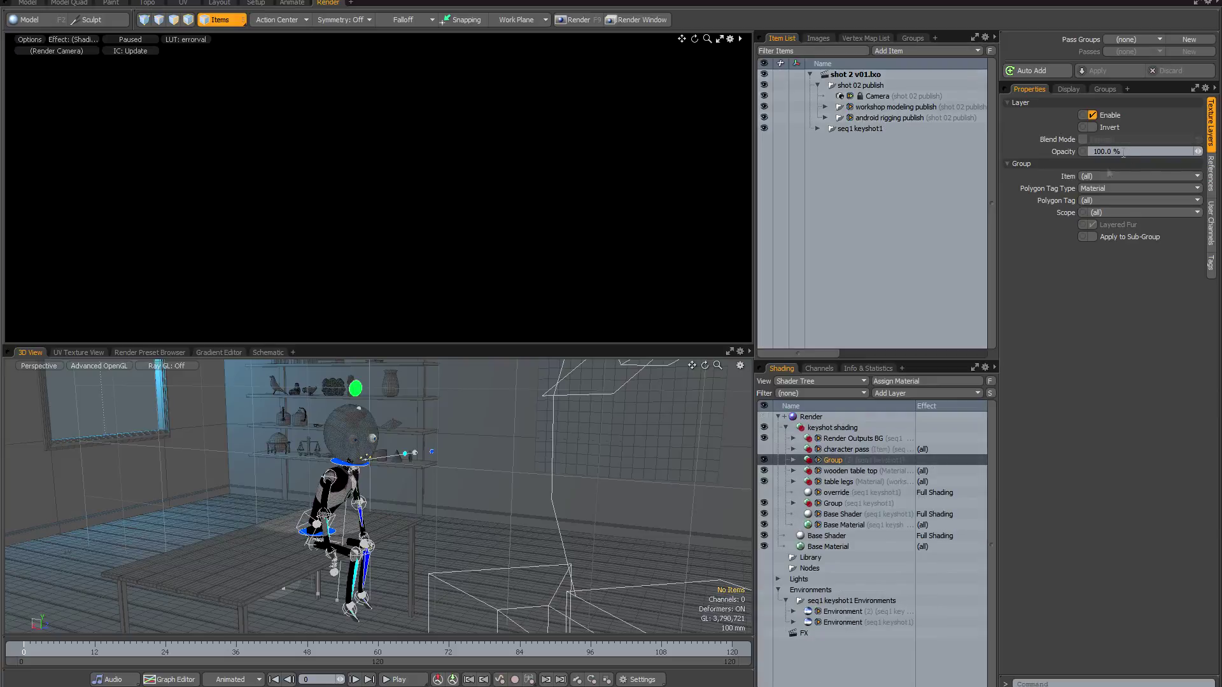
pyautogui.click(1175, 181)
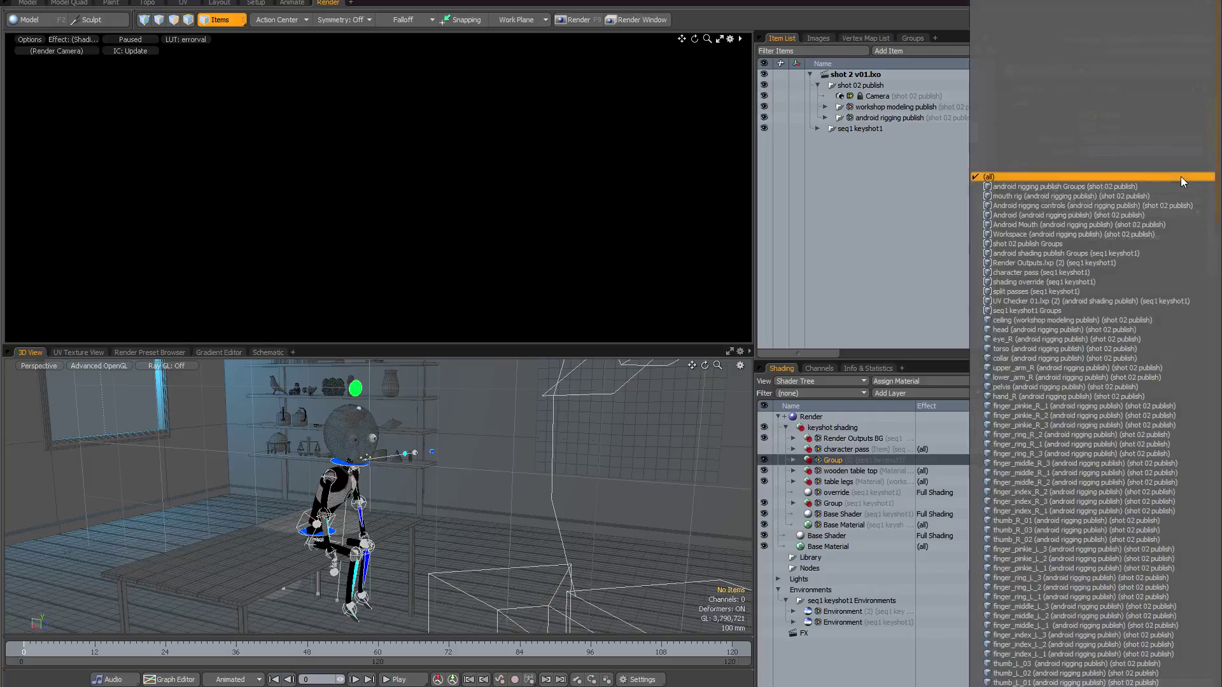
pyautogui.scroll(-10, 1133, 219)
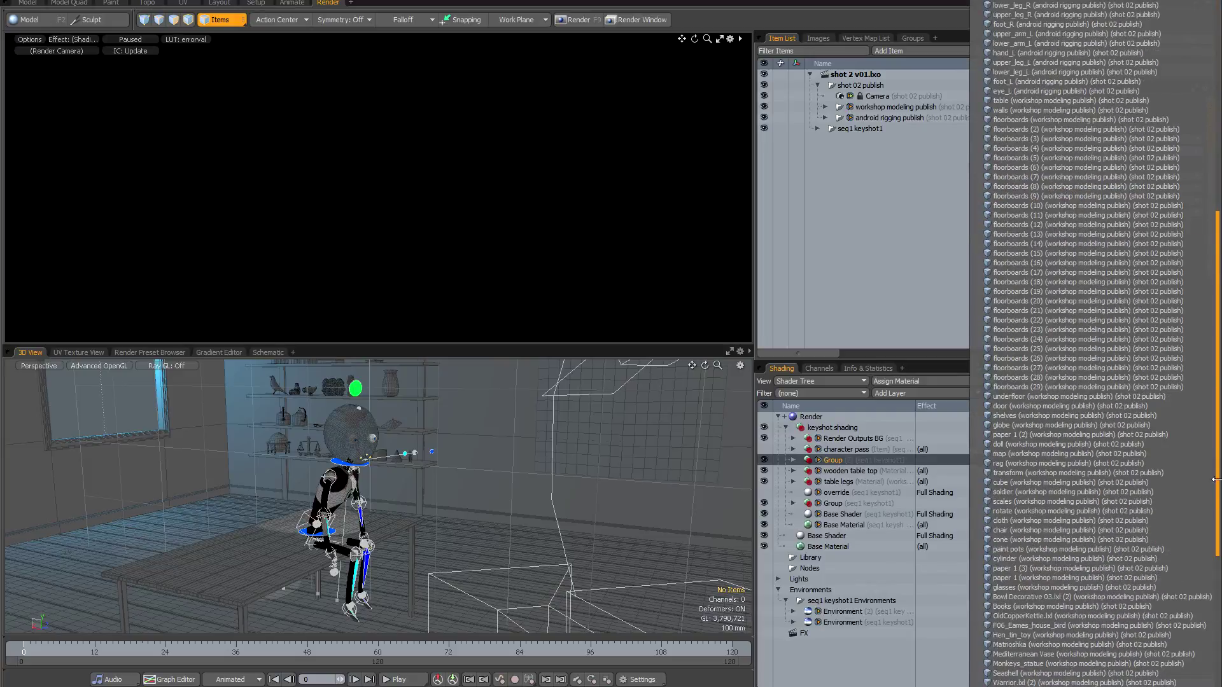
pyautogui.scroll(-5, 1212, 529)
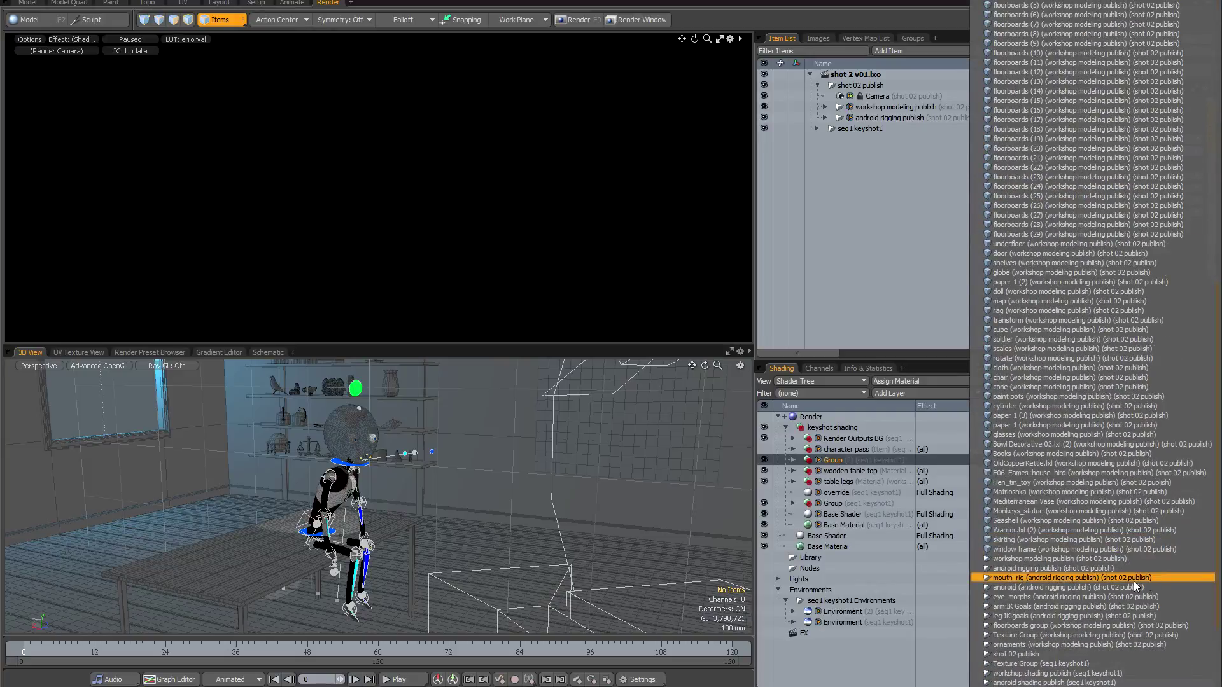
pyautogui.click(1099, 568)
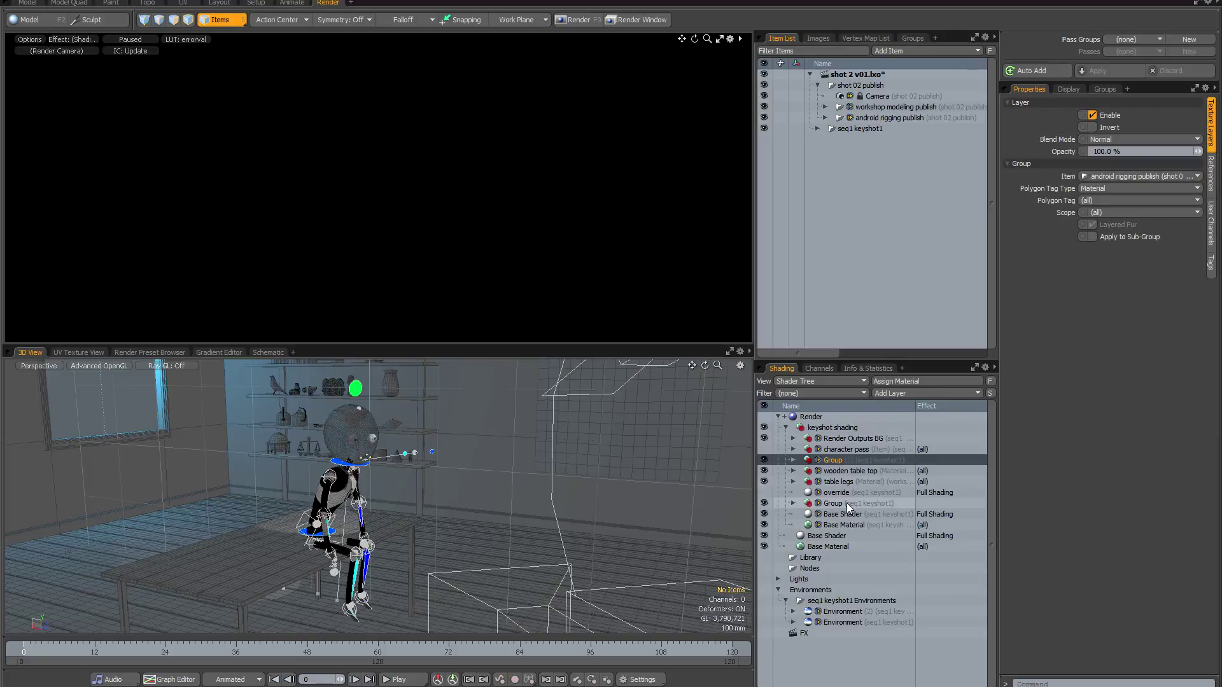
# Assign the workshop materials group below the override shader to the workshop modeling publish item from shot 02 publish.
pyautogui.click(826, 502)
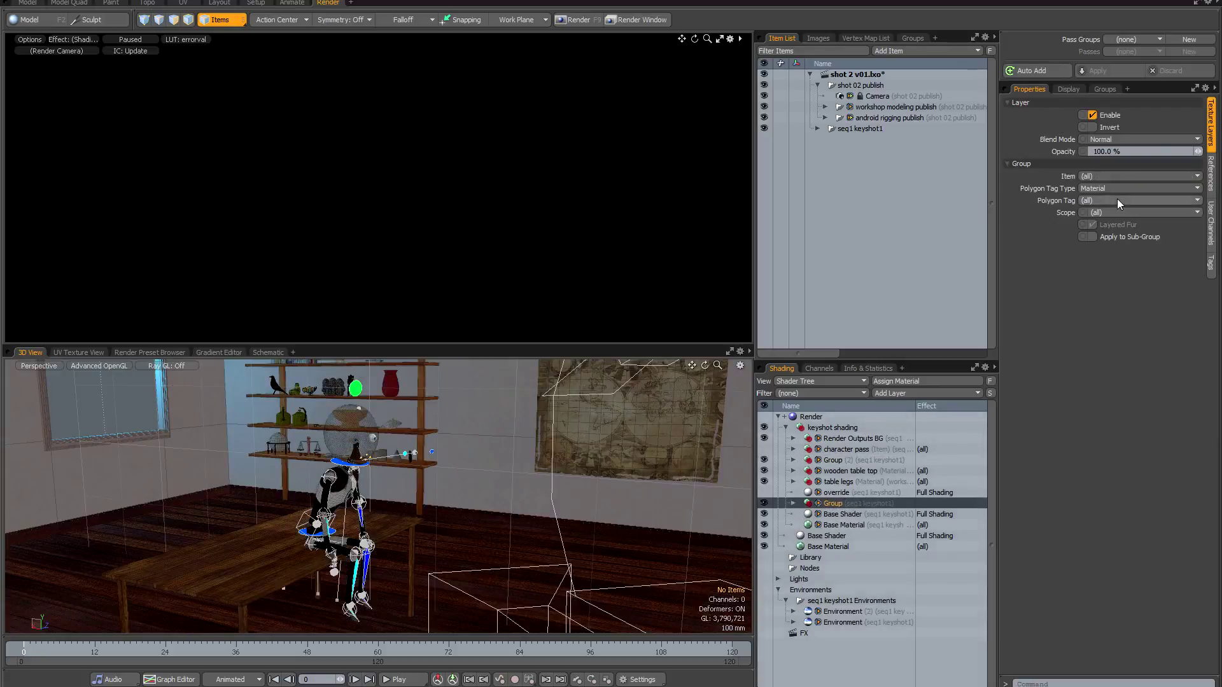
pyautogui.click(1116, 177)
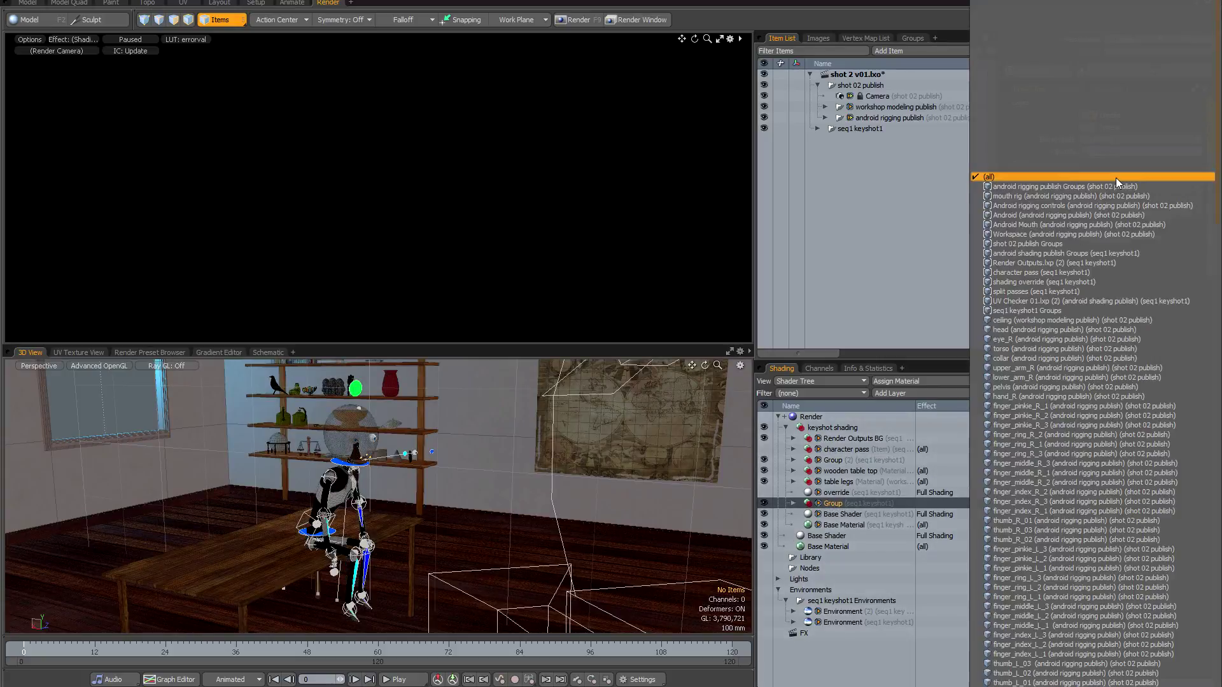
pyautogui.scroll(-13, 1217, 577)
pyautogui.scroll(-3, 1217, 578)
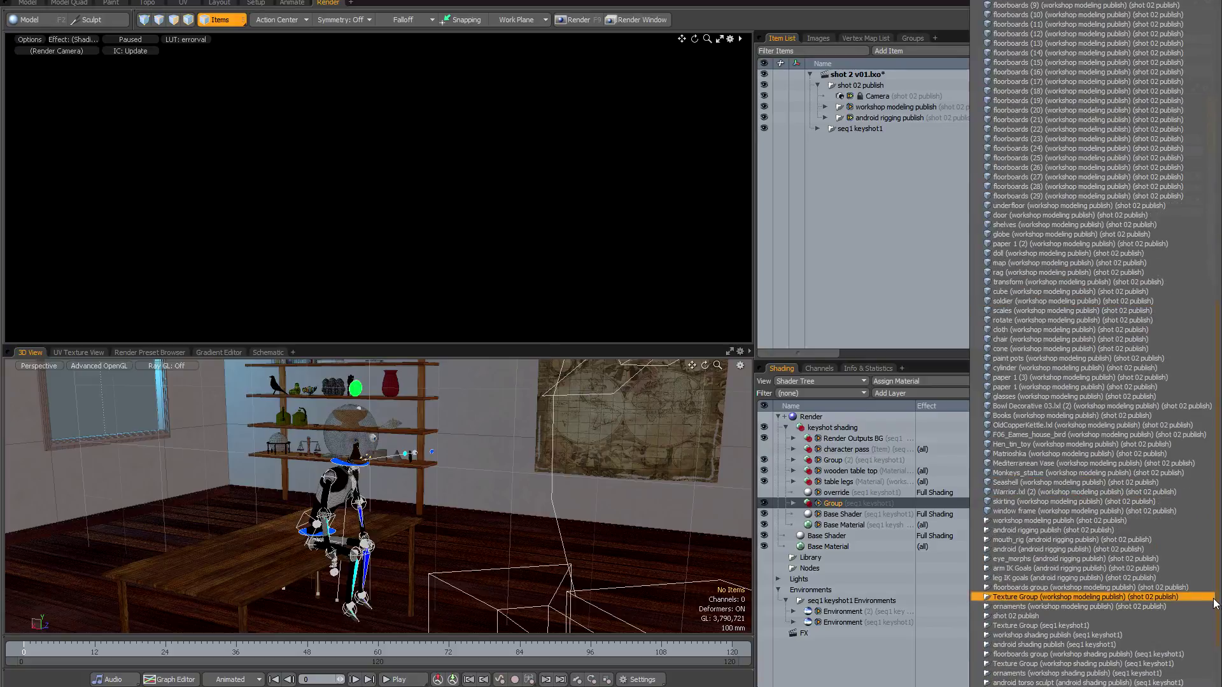
pyautogui.scroll(-2, 1216, 623)
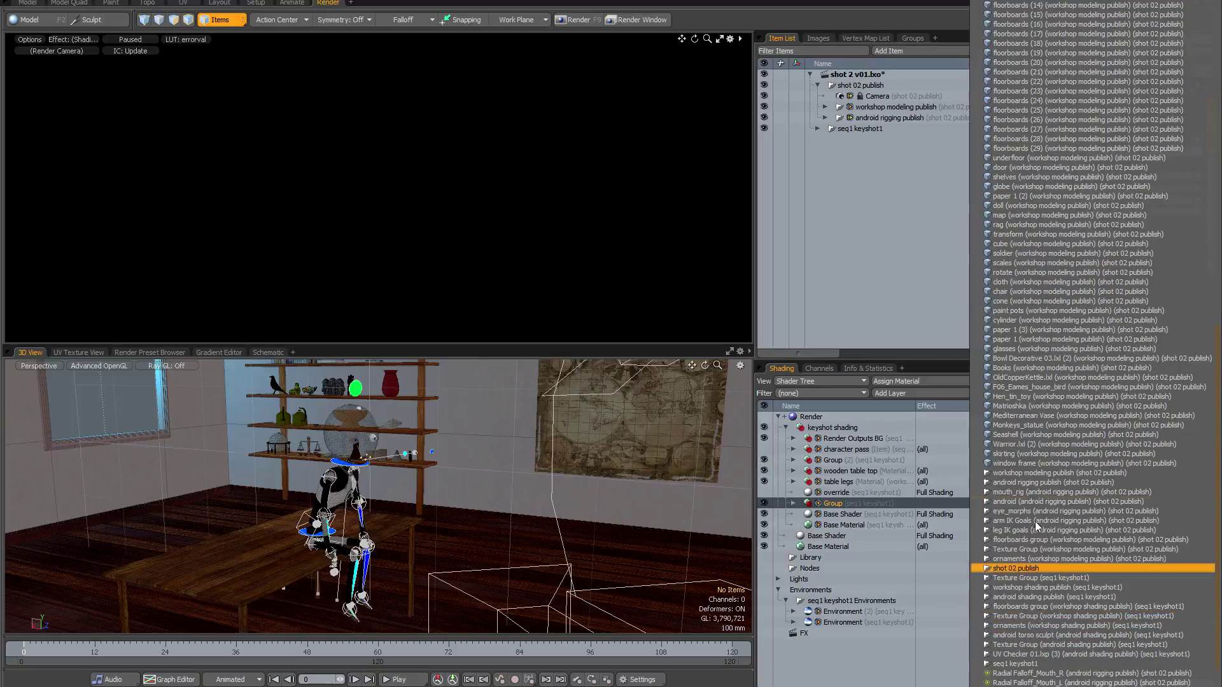
pyautogui.click(1027, 474)
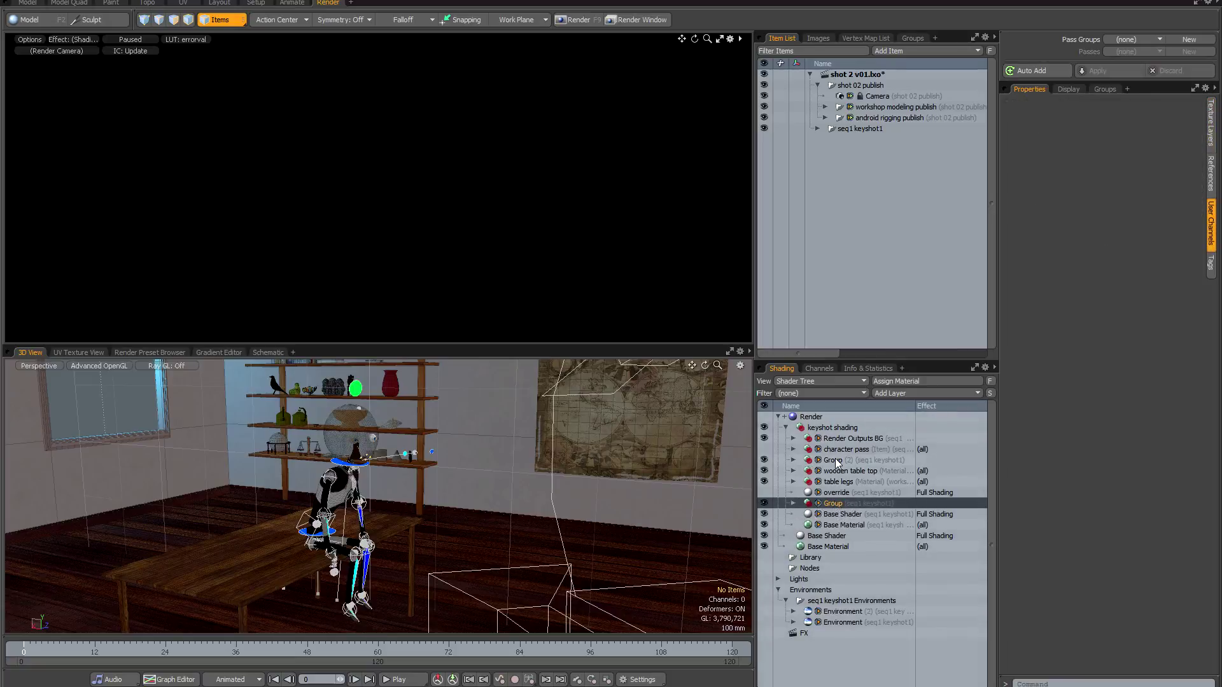
# Add a new group inside keyshot shading and name it "character".
pyautogui.click(835, 493)
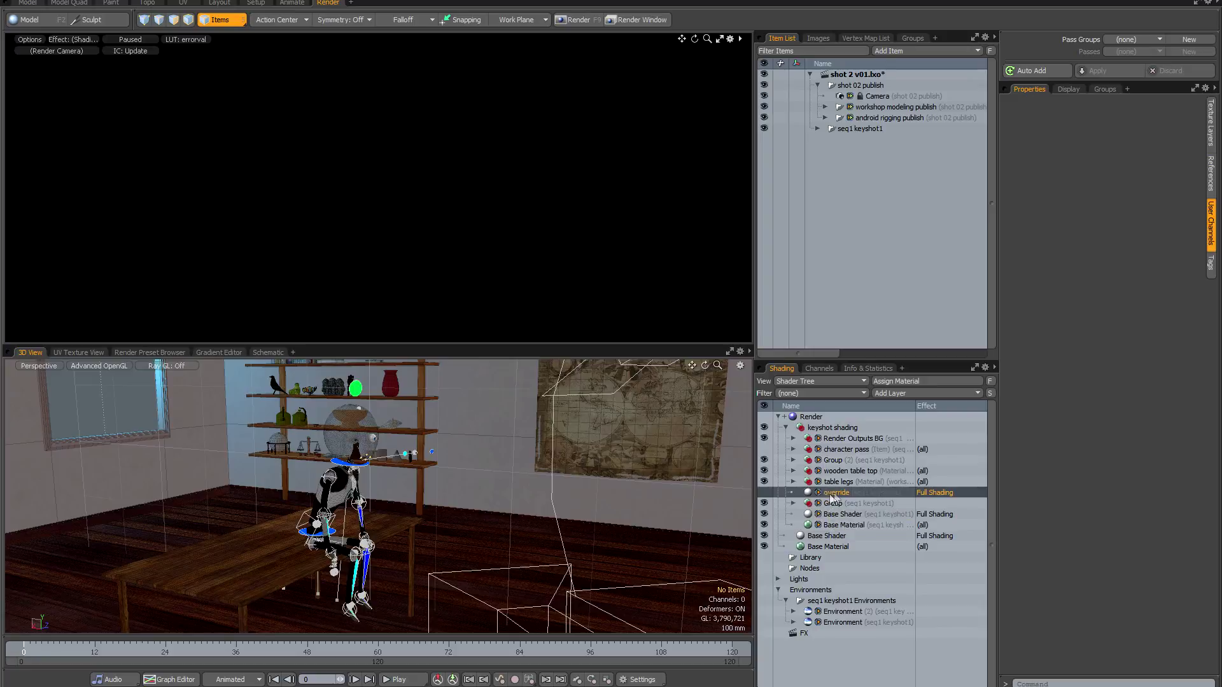
pyautogui.click(896, 394)
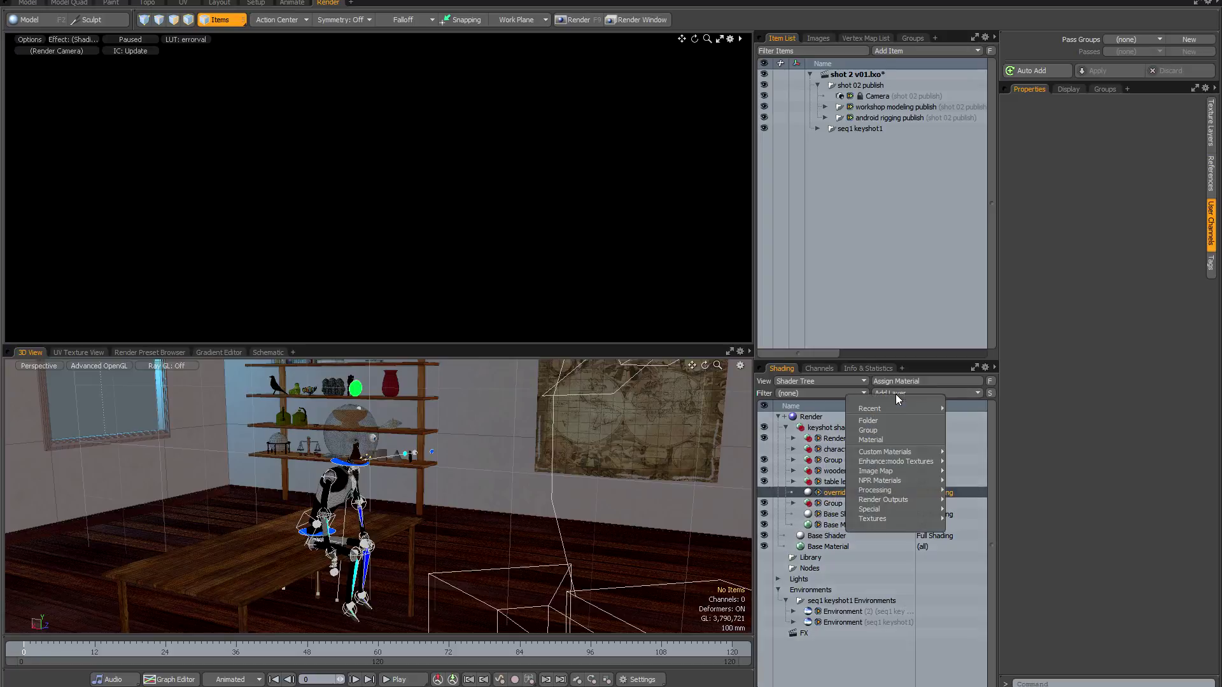
pyautogui.click(878, 430)
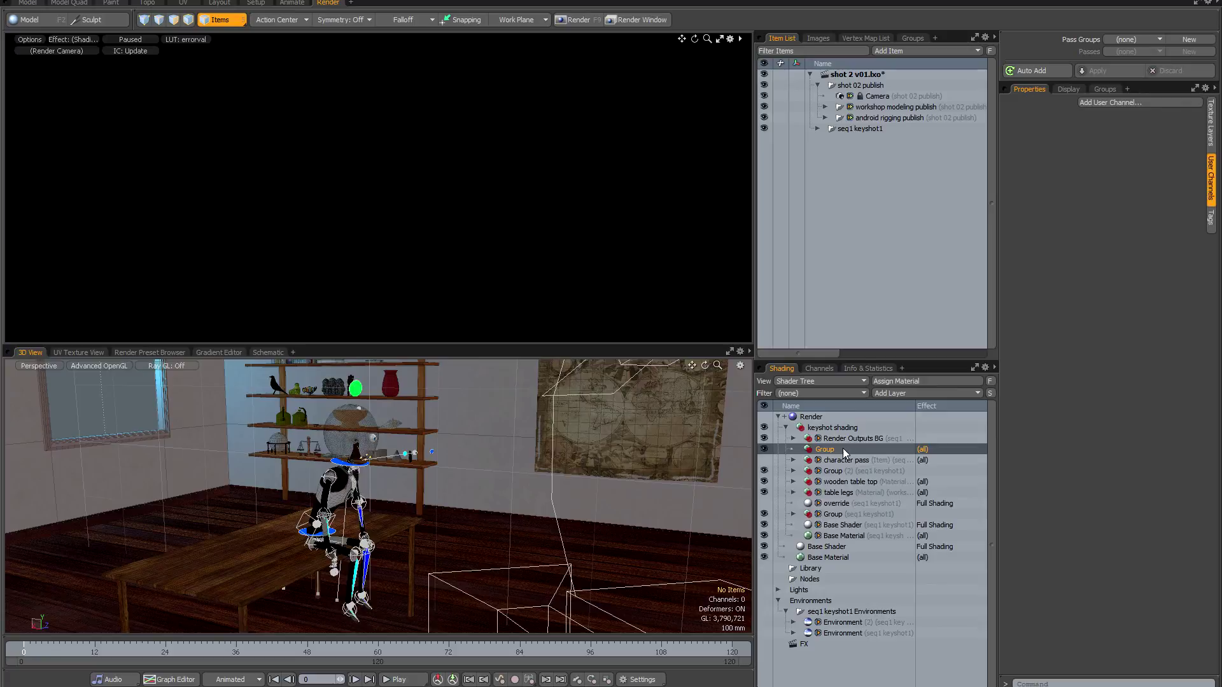
pyautogui.rightClick(843, 448)
pyautogui.click(843, 448)
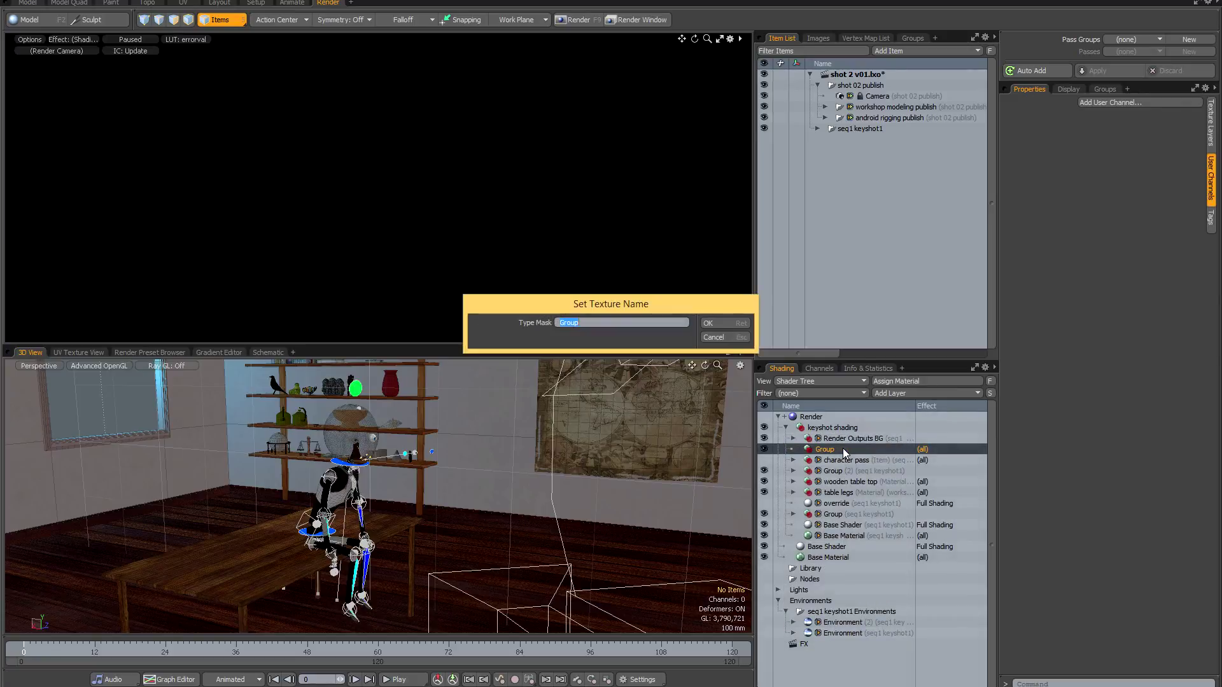
pyautogui.write('character')
pyautogui.press('Return')
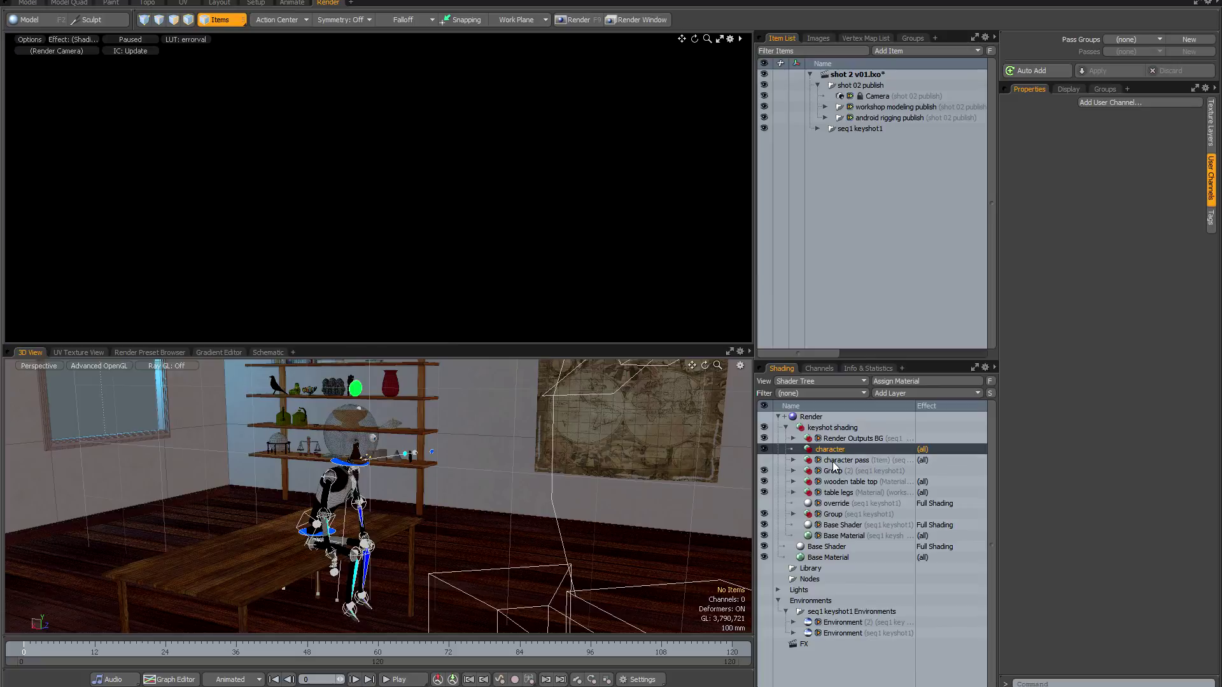
# Move the character group just below character pass and nest the referenced android shading group inside it.
pyautogui.moveTo(833, 449); pyautogui.dragTo(831, 476)
pyautogui.click(832, 474)
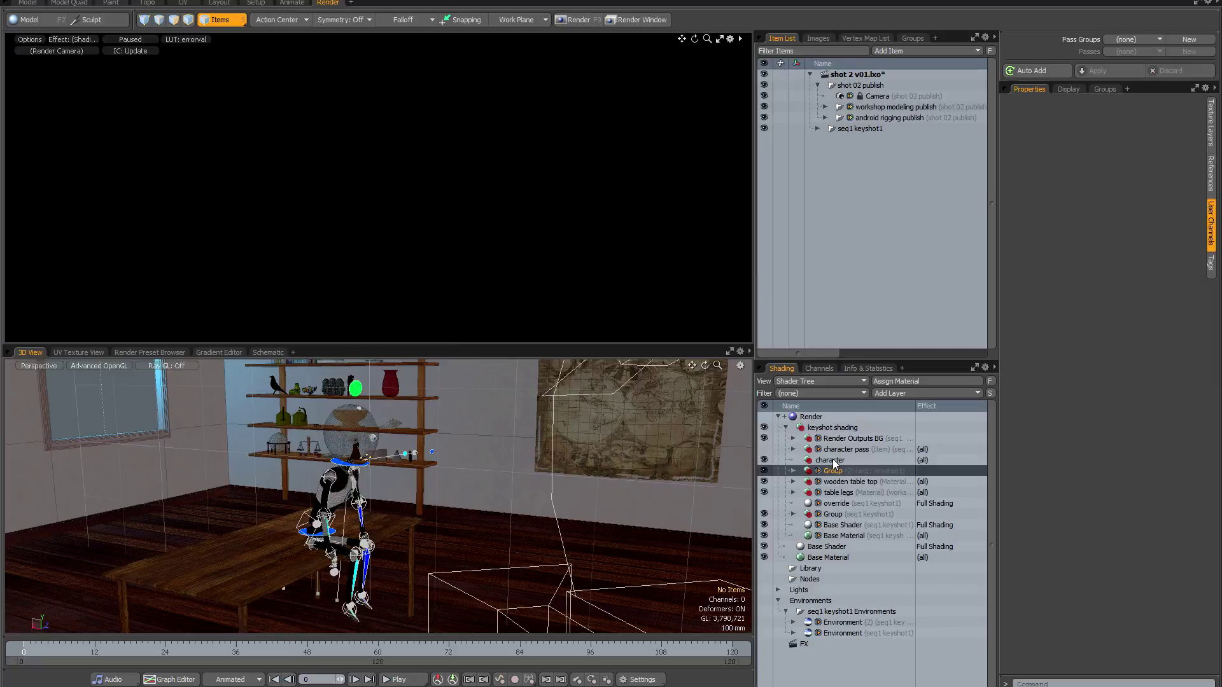
pyautogui.click(835, 460)
pyautogui.moveTo(836, 465); pyautogui.dragTo(835, 463)
# Add another group to keyshot shading, place it directly below the override shader and name it "workshop".
pyautogui.click(834, 491)
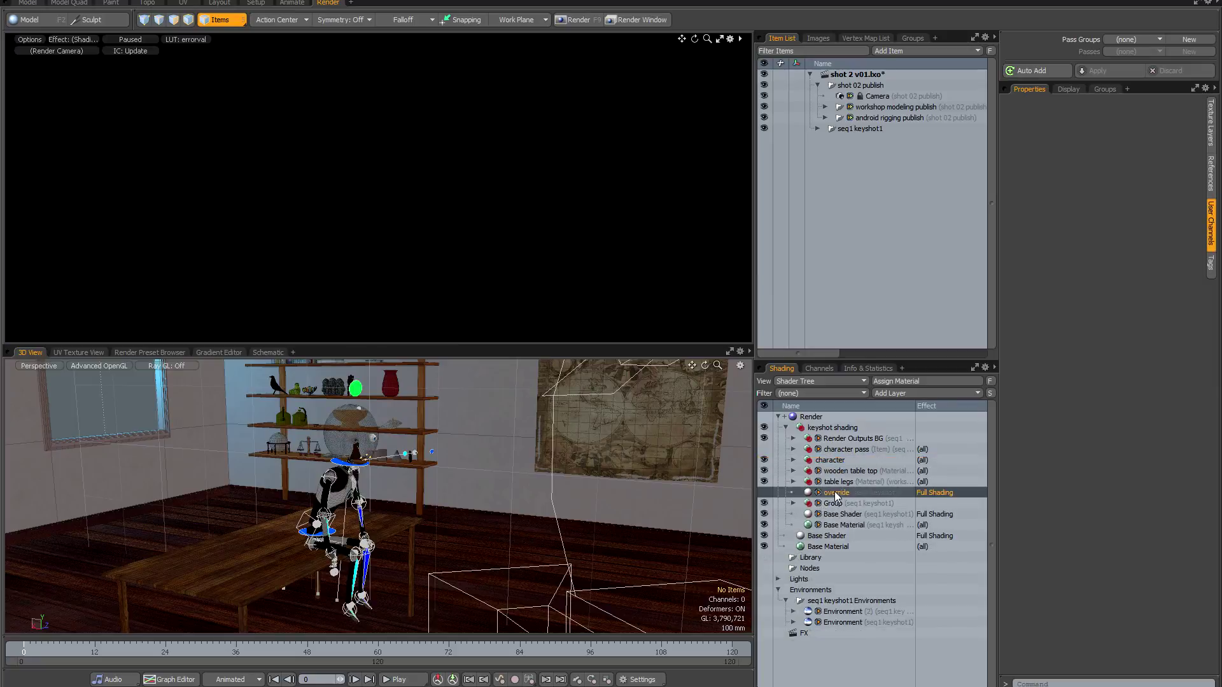
pyautogui.click(903, 393)
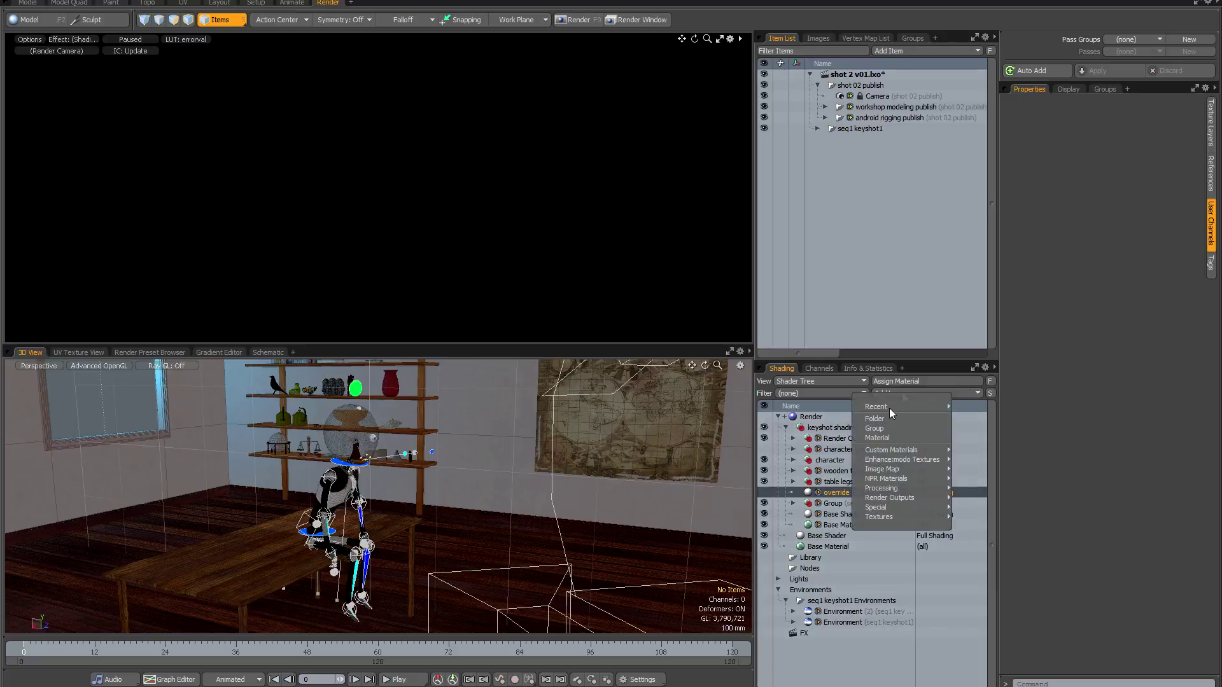
pyautogui.click(883, 430)
pyautogui.moveTo(836, 448); pyautogui.dragTo(831, 509)
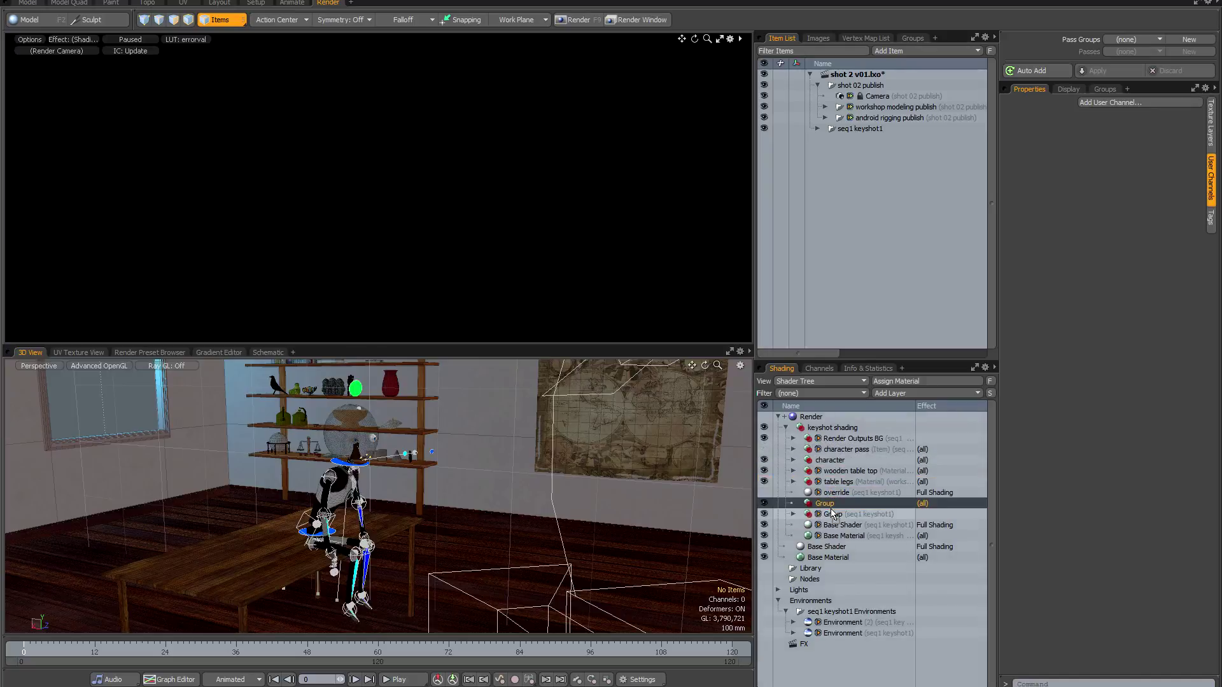
pyautogui.rightClick(831, 508)
pyautogui.click(832, 507)
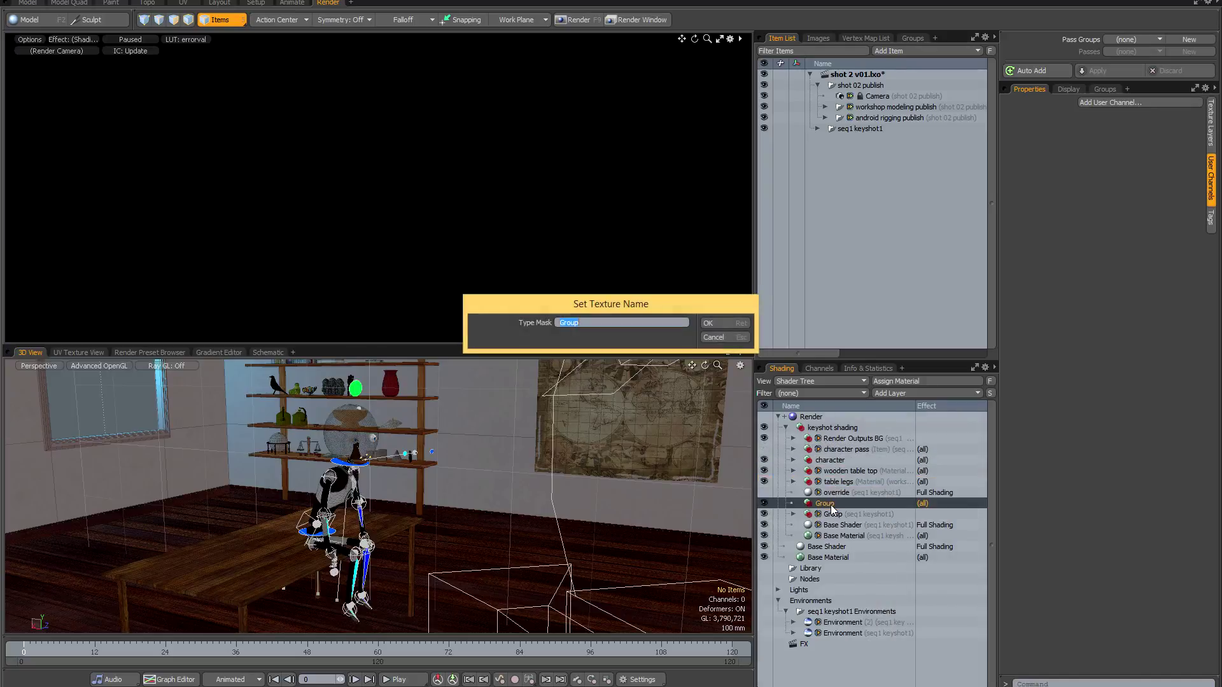
pyautogui.write('worksho')
pyautogui.press('Return')
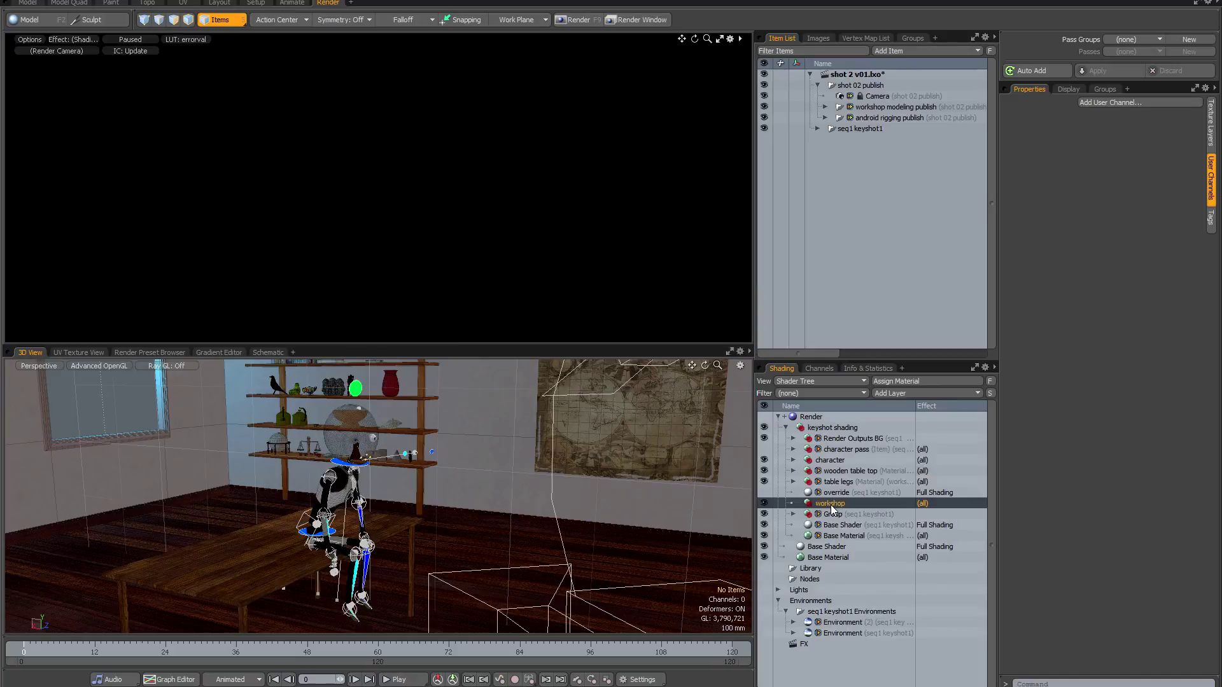
# Nest the referenced workshop shading group inside the workshop group and display the workshop group's texture layer properties.
pyautogui.click(831, 515)
pyautogui.moveTo(831, 514); pyautogui.dragTo(834, 504)
pyautogui.click(830, 504)
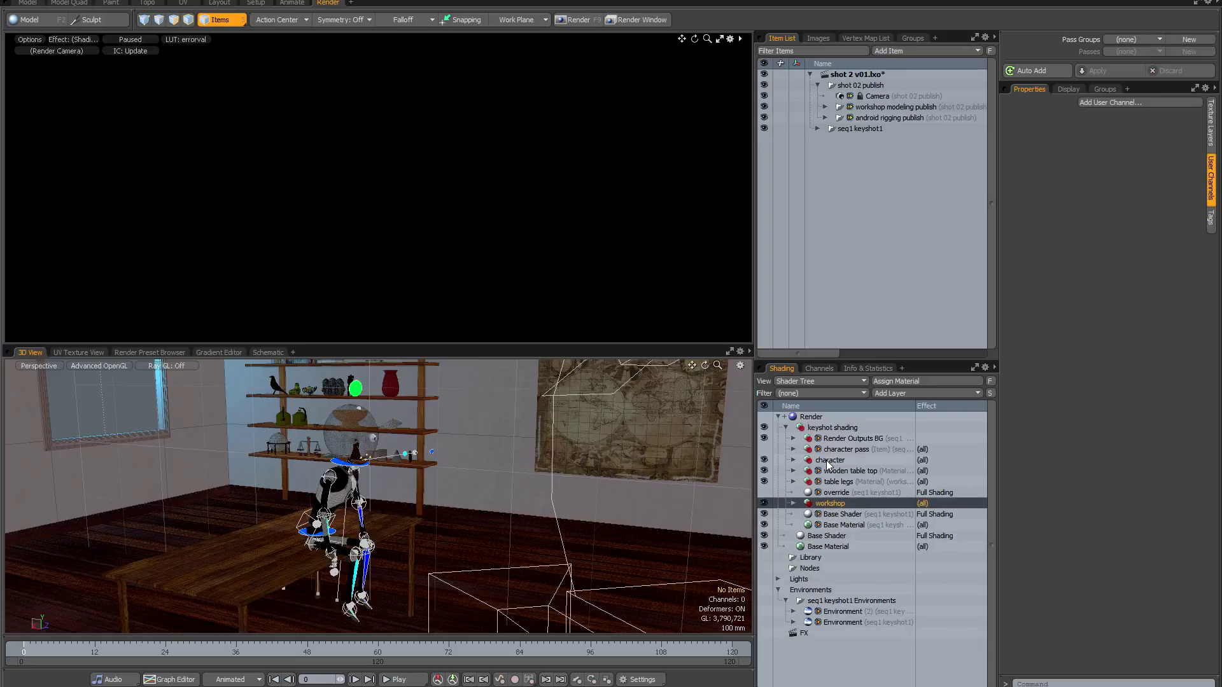
pyautogui.click(1210, 124)
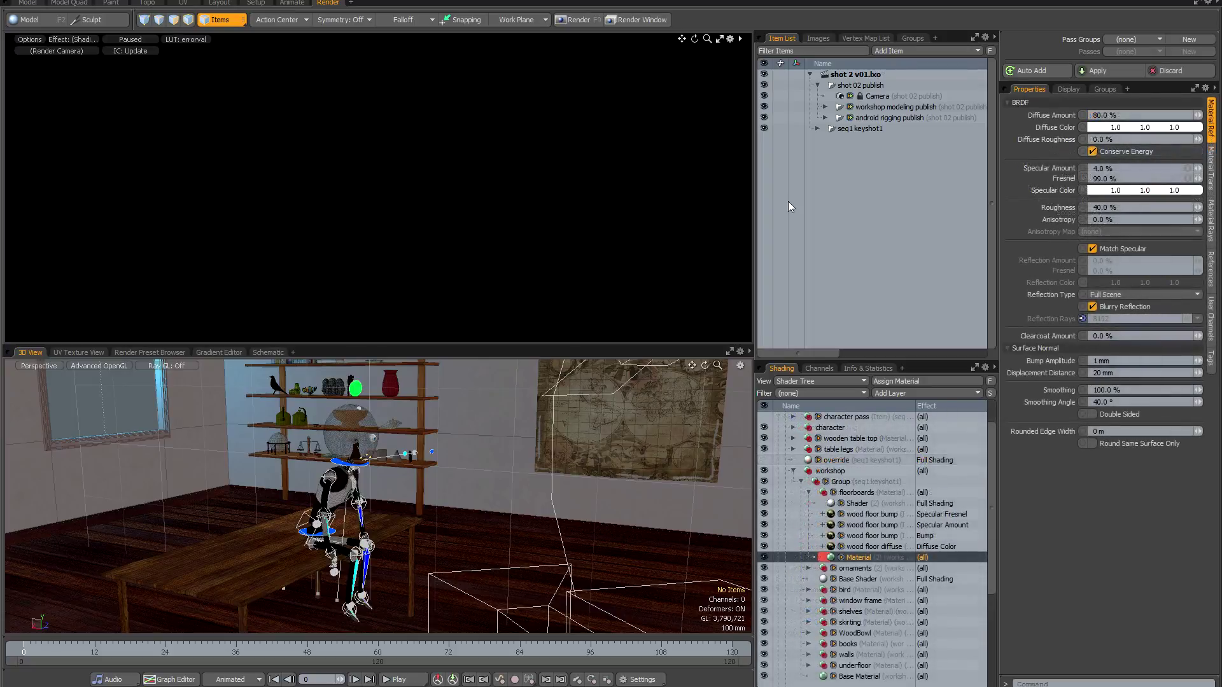
# Hide the spot light in the referenced seq1 keyshot1 group and save the scene.
pyautogui.click(818, 128)
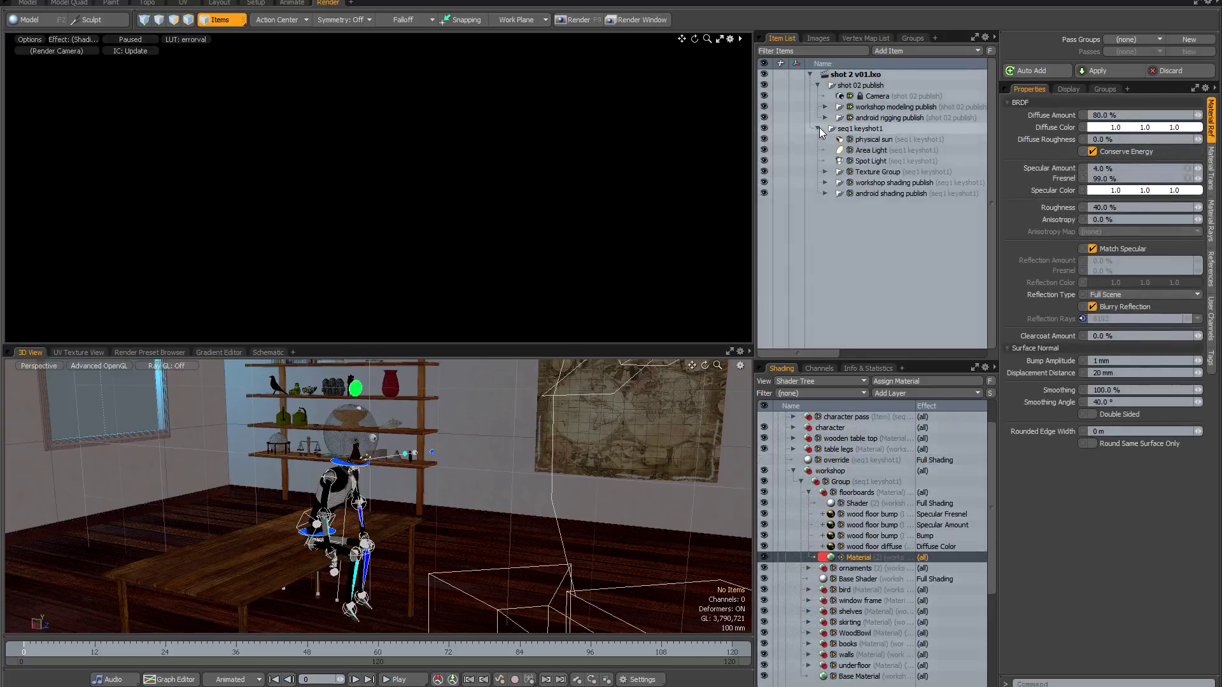
pyautogui.click(879, 161)
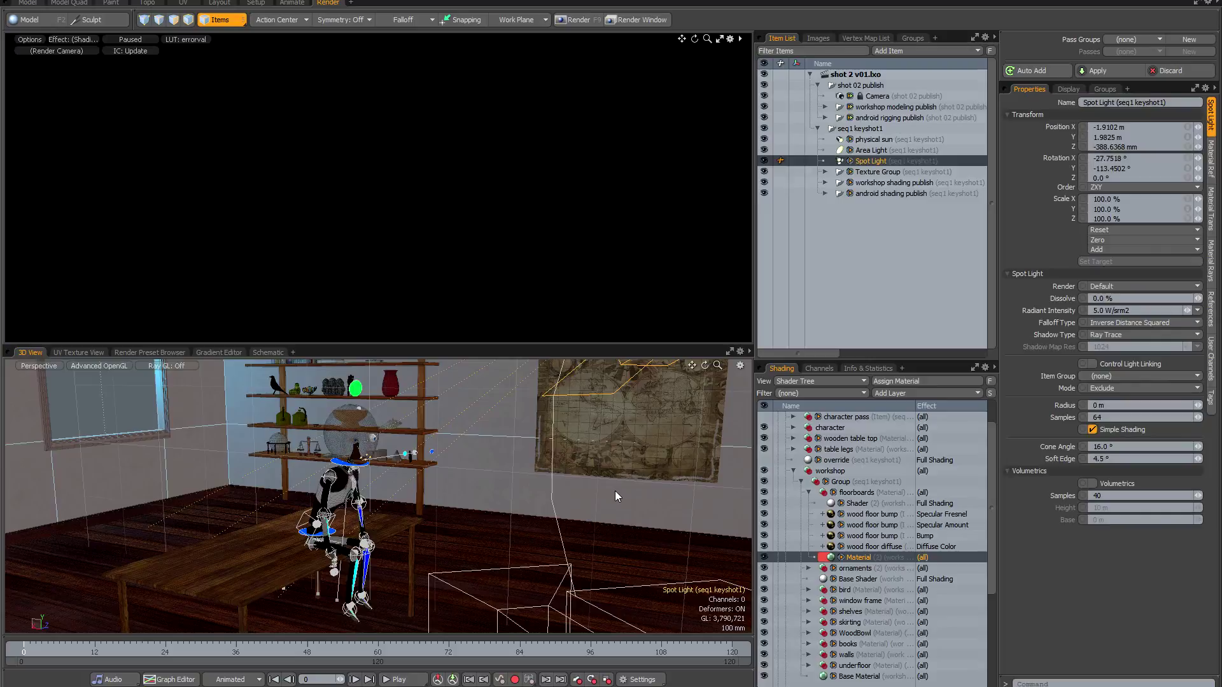
pyautogui.moveTo(478, 473)
pyautogui.keyDown('alt'); pyautogui.mouseDown()
pyautogui.moveTo(433, 458)
pyautogui.moveTo(483, 449)
pyautogui.mouseUp(); pyautogui.keyUp('alt')
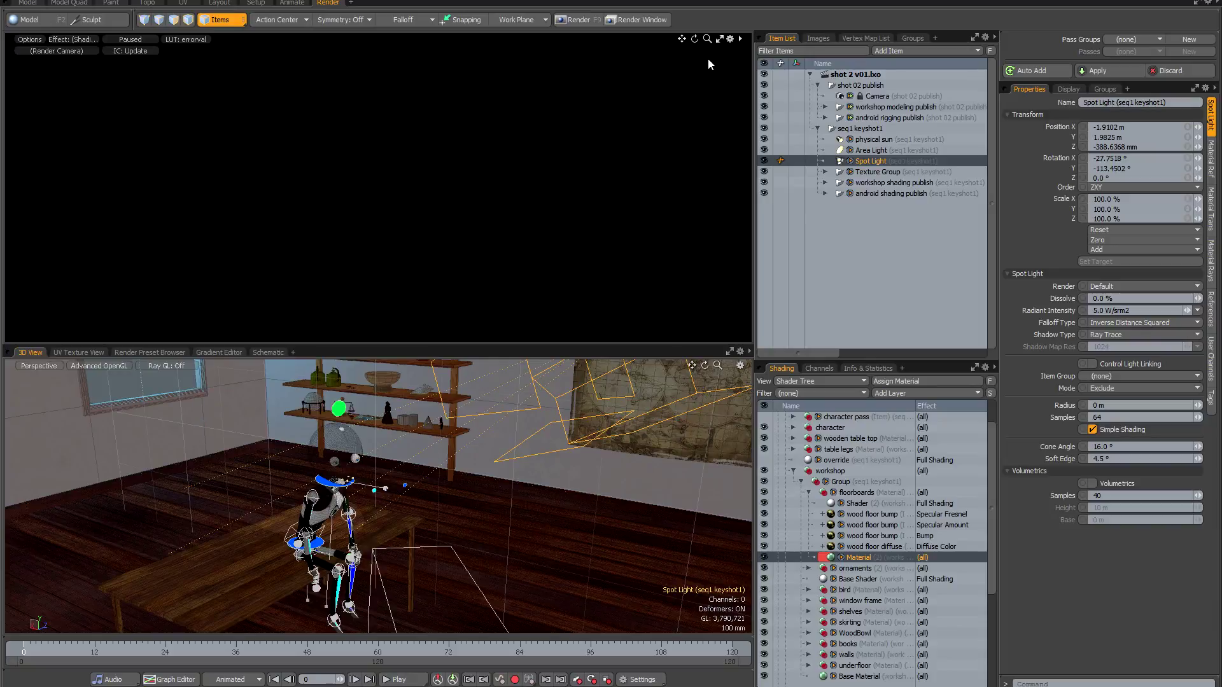
pyautogui.click(766, 161)
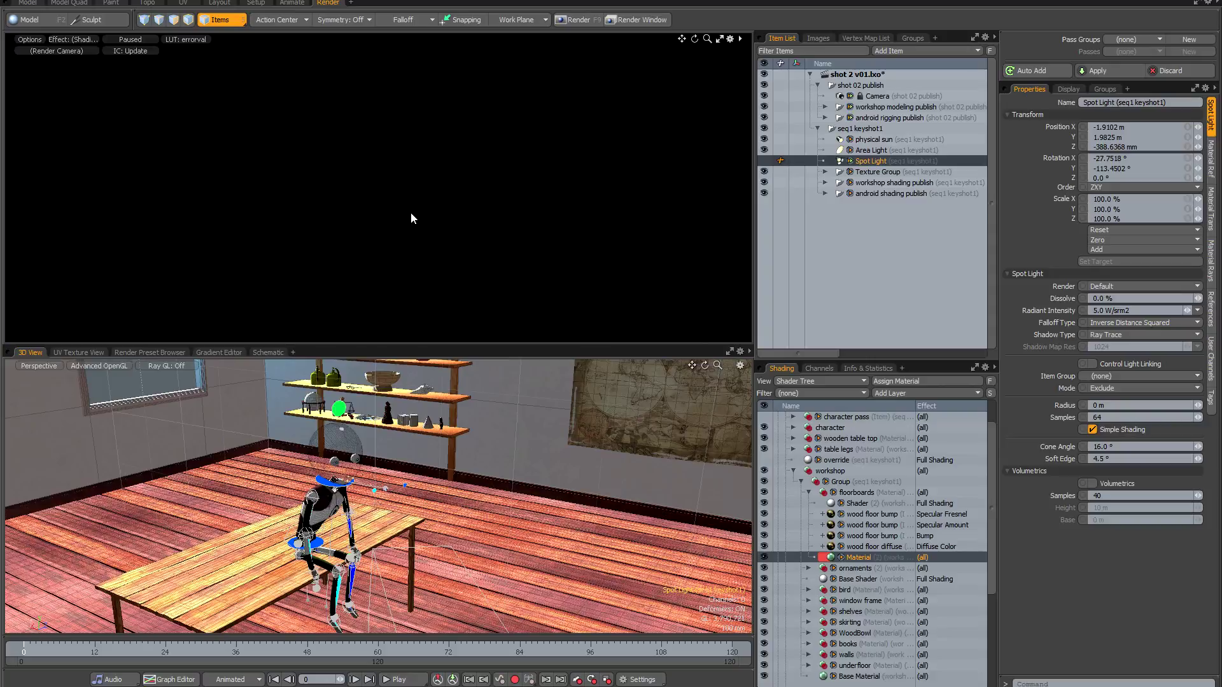
pyautogui.hotkey('ctrl', 'z')
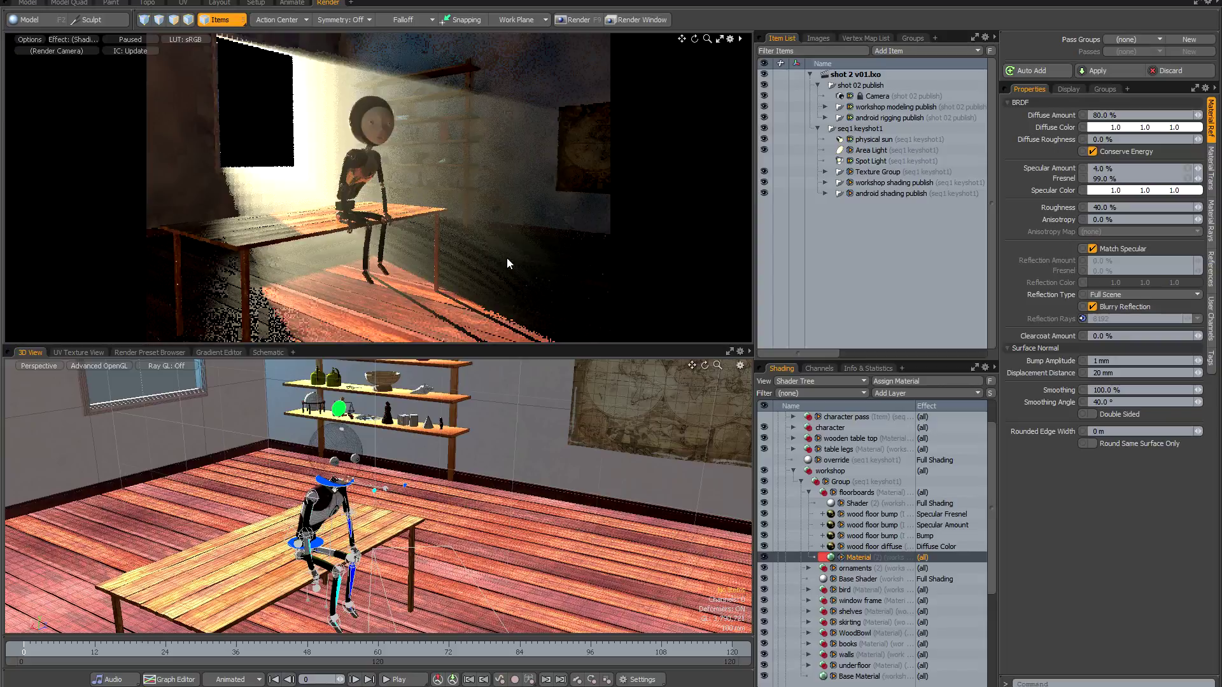
# In the render's global illumination settings, set indirect rays to 256, indirect bounces to 2 and indirect range to 2 m.
pyautogui.scroll(2, 996, 510)
pyautogui.click(810, 417)
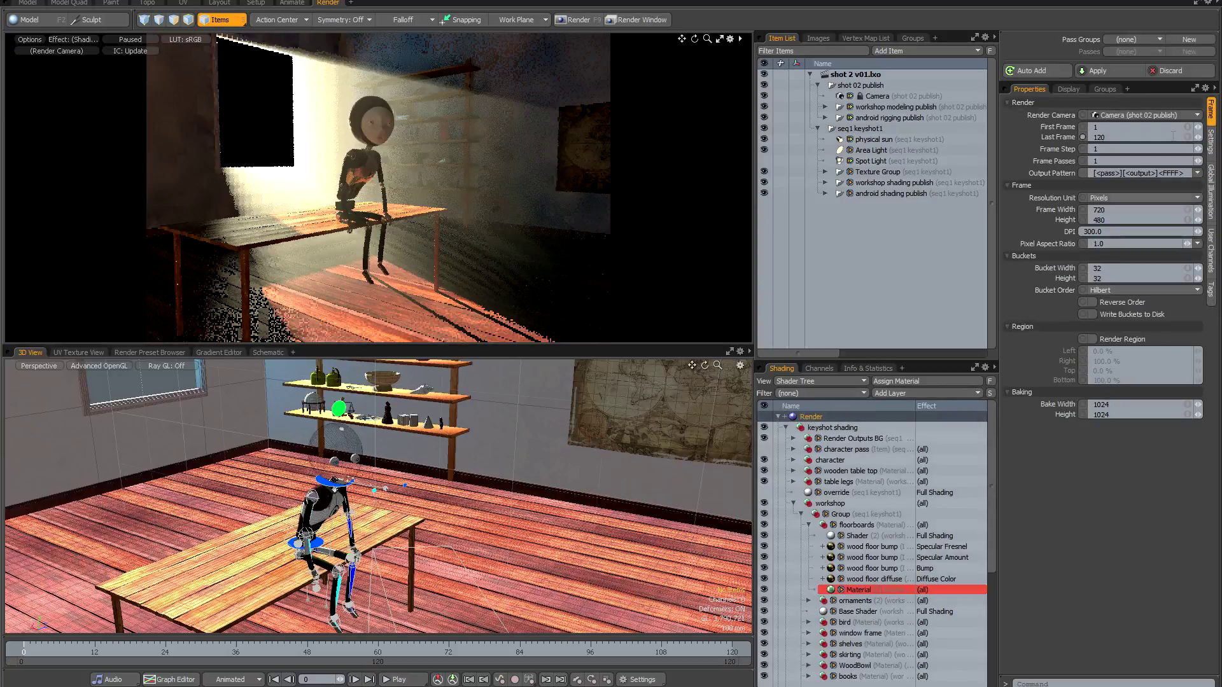
pyautogui.click(1212, 210)
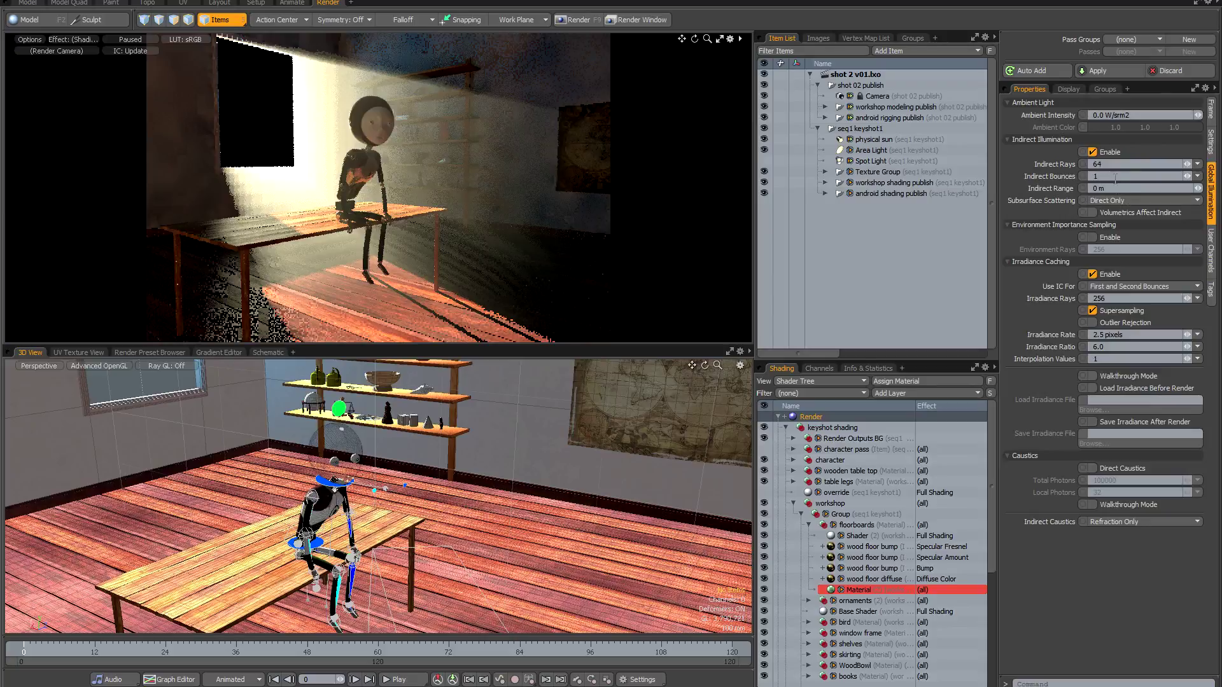
pyautogui.write('2')
pyautogui.press('Return')
# Use irradiance caching for the second bounce only and set the irradiance rays to 512.
pyautogui.click(1126, 287)
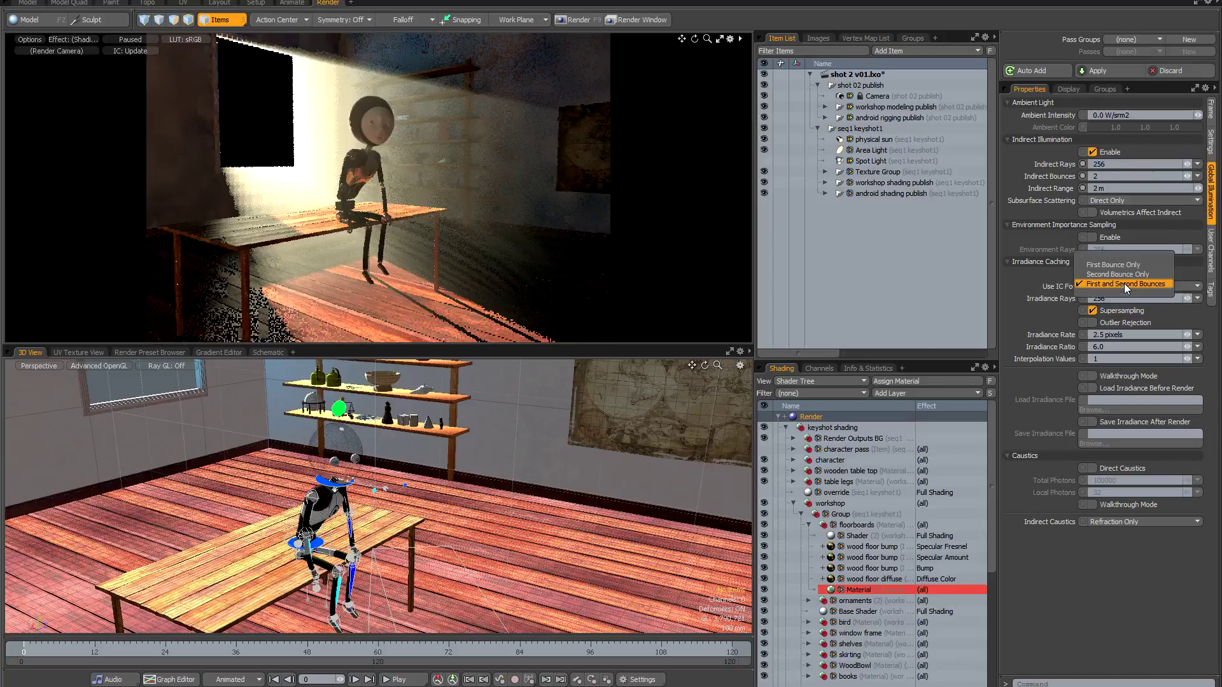
pyautogui.click(1117, 274)
pyautogui.click(1113, 297)
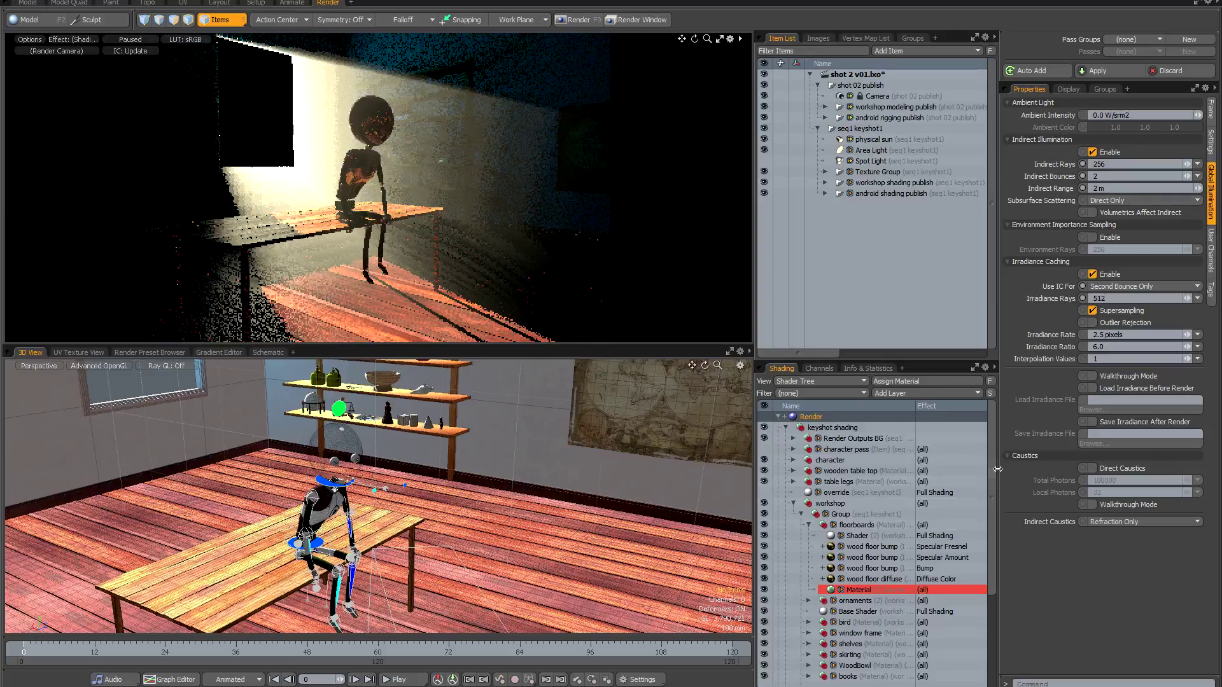
# Create a new environment in the scene's Environments group.
pyautogui.moveTo(992, 482); pyautogui.dragTo(1002, 611)
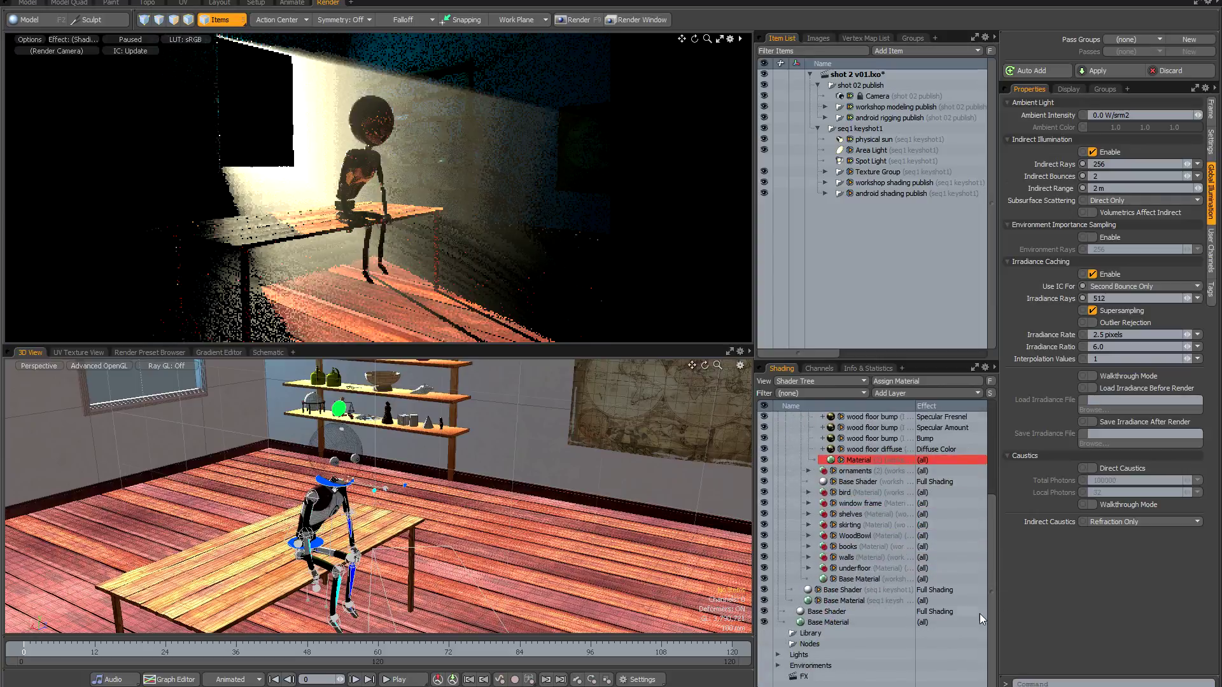
pyautogui.click(777, 666)
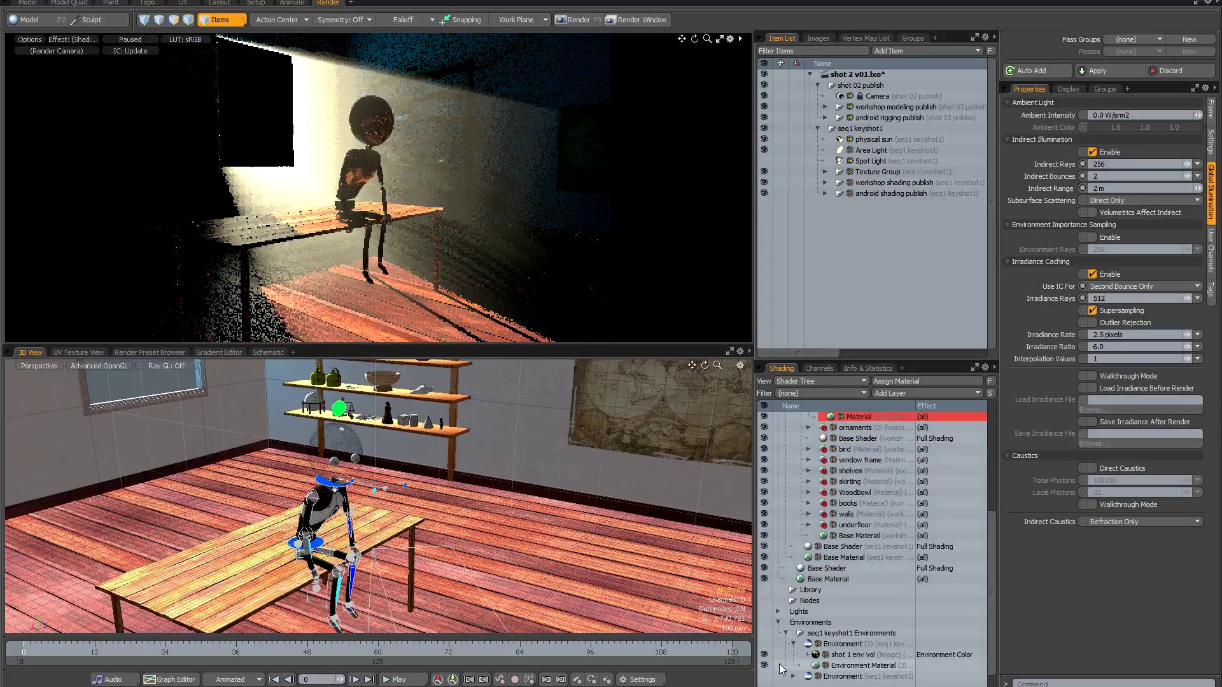
pyautogui.click(813, 622)
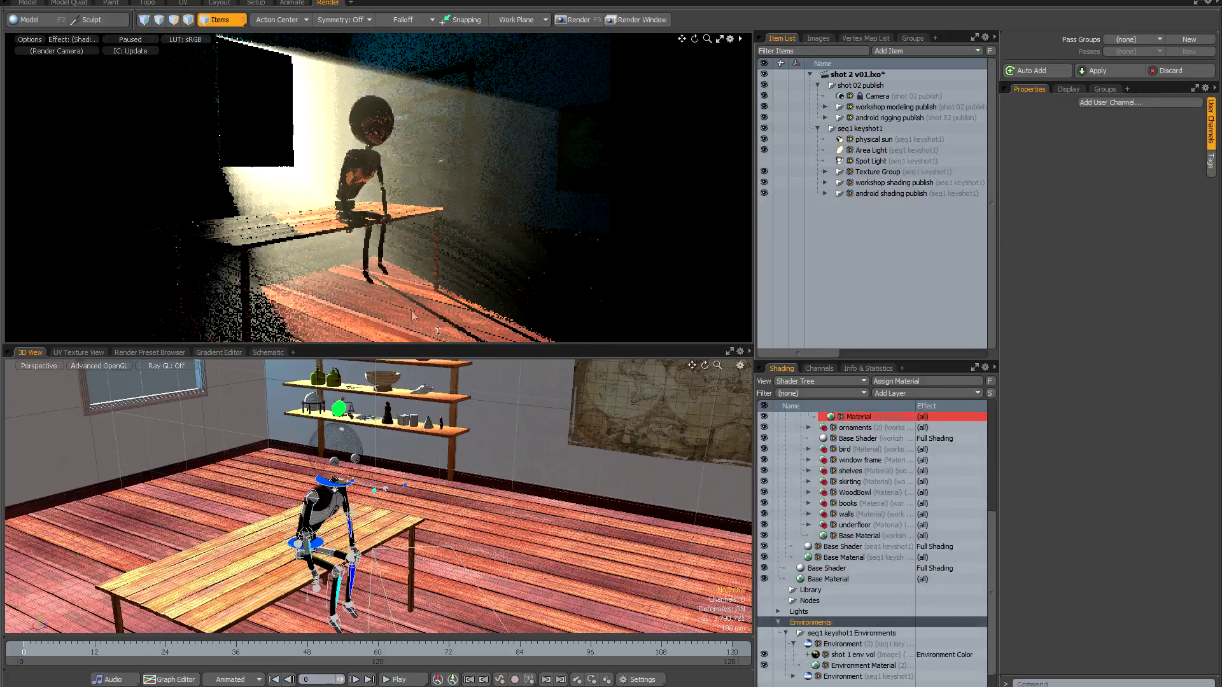
pyautogui.click(95, 2)
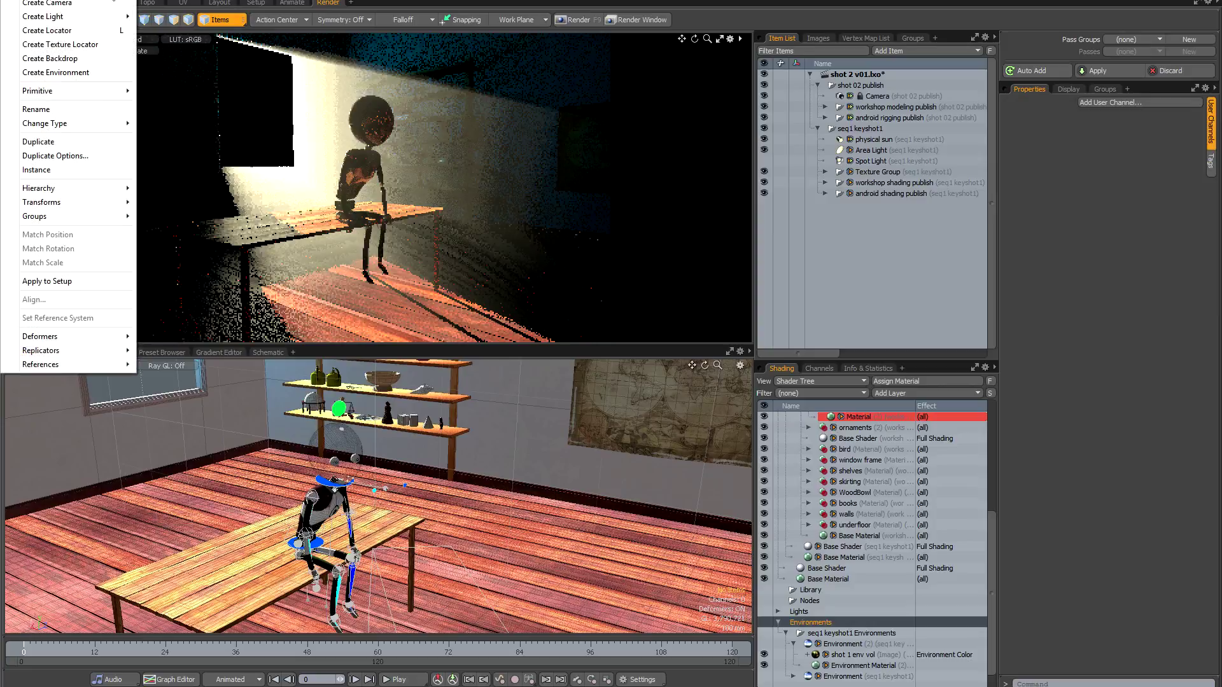
pyautogui.click(66, 72)
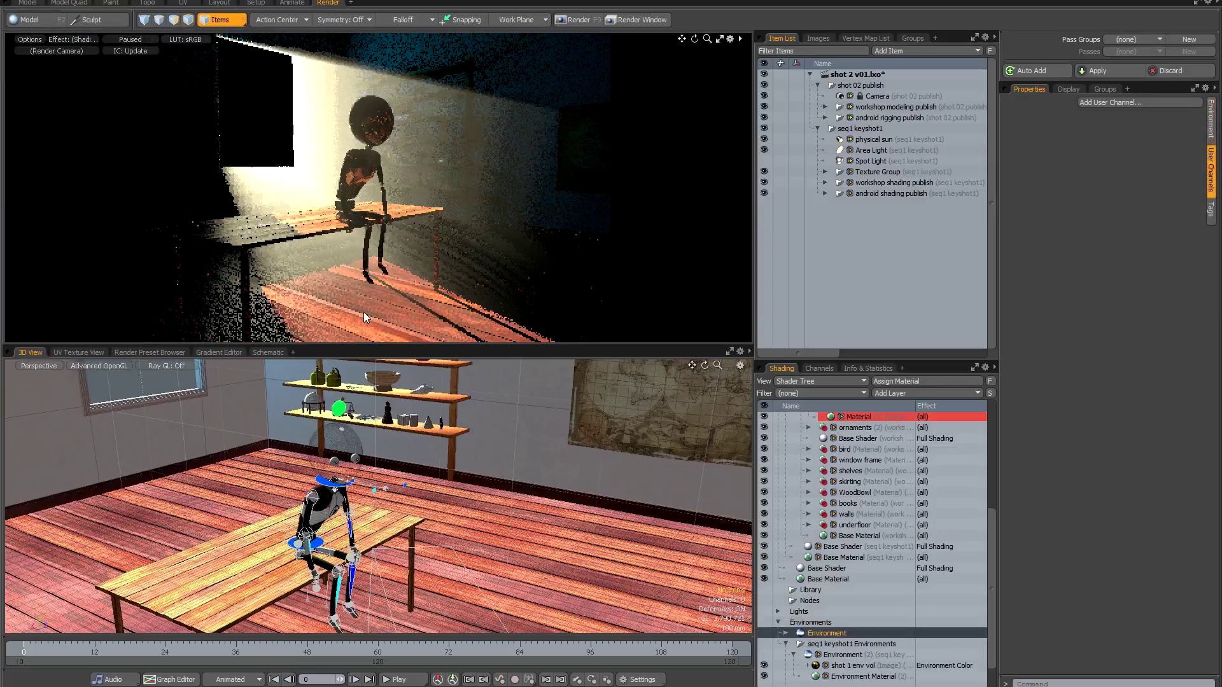
# Make the new environment visible only to indirect rays by turning off its camera, reflection and refraction visibility.
pyautogui.click(1210, 134)
pyautogui.click(1115, 134)
pyautogui.click(1101, 157)
pyautogui.click(1102, 168)
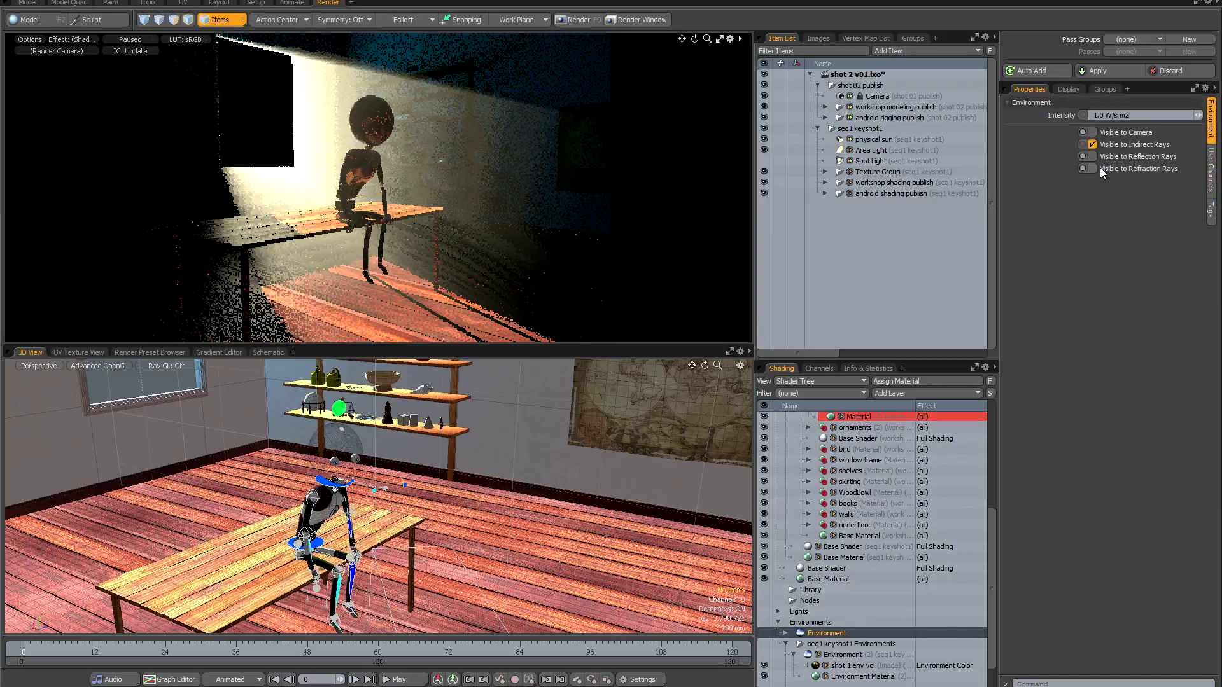
# Instance the referenced shot 1 env vol image, place the instance above the new environment's material and save the scene.
pyautogui.click(856, 666)
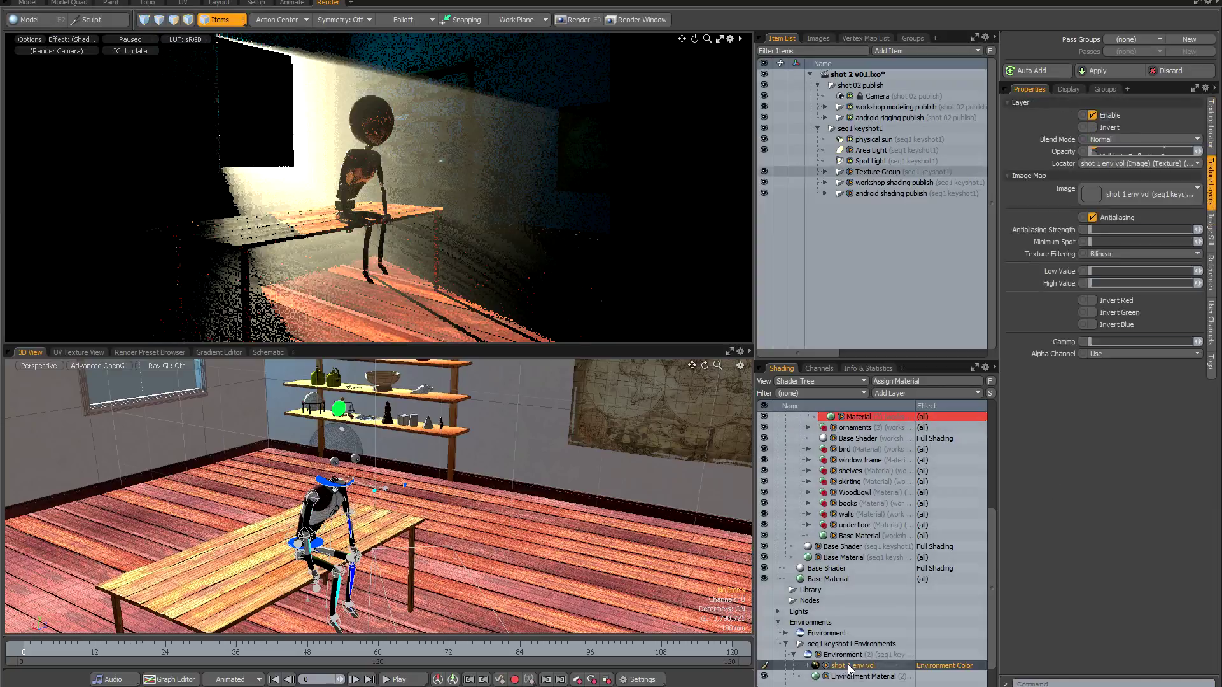
pyautogui.rightClick(865, 671)
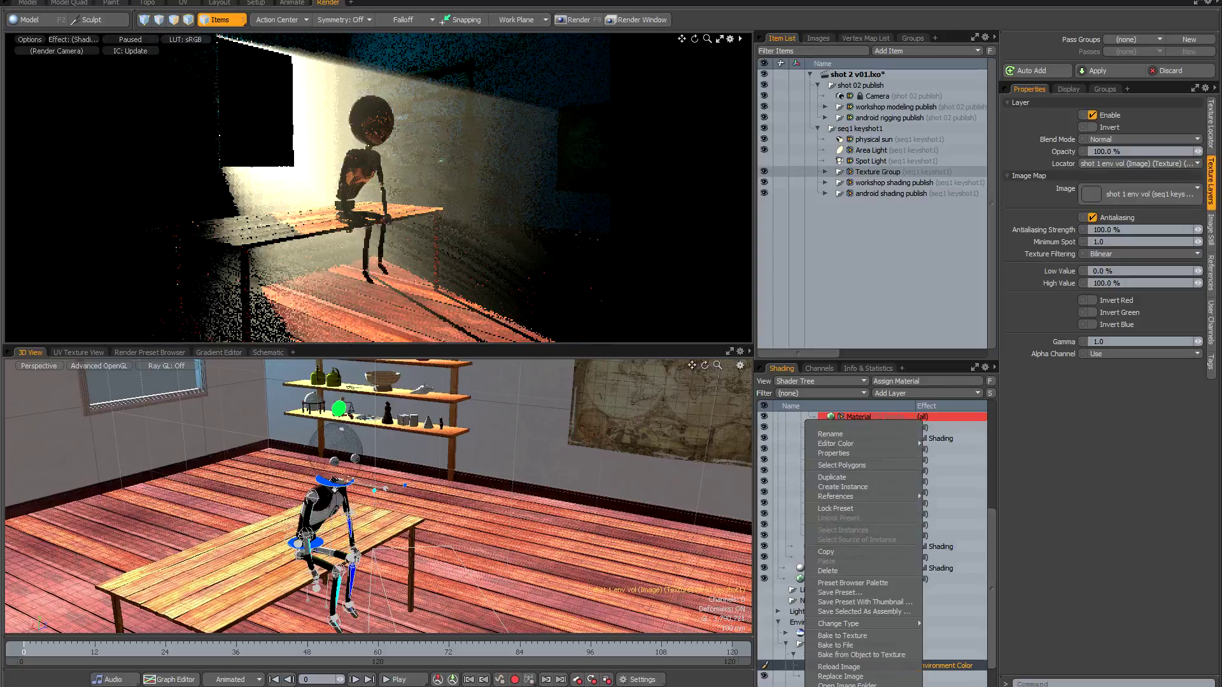
pyautogui.click(842, 487)
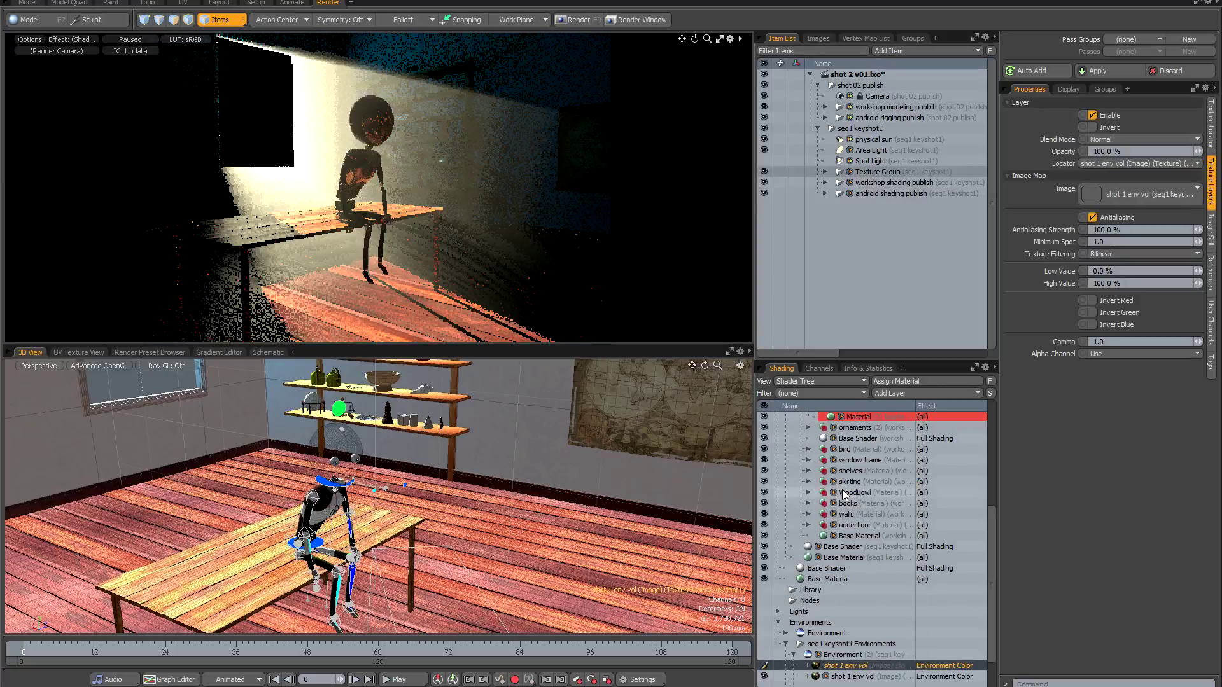
pyautogui.click(786, 634)
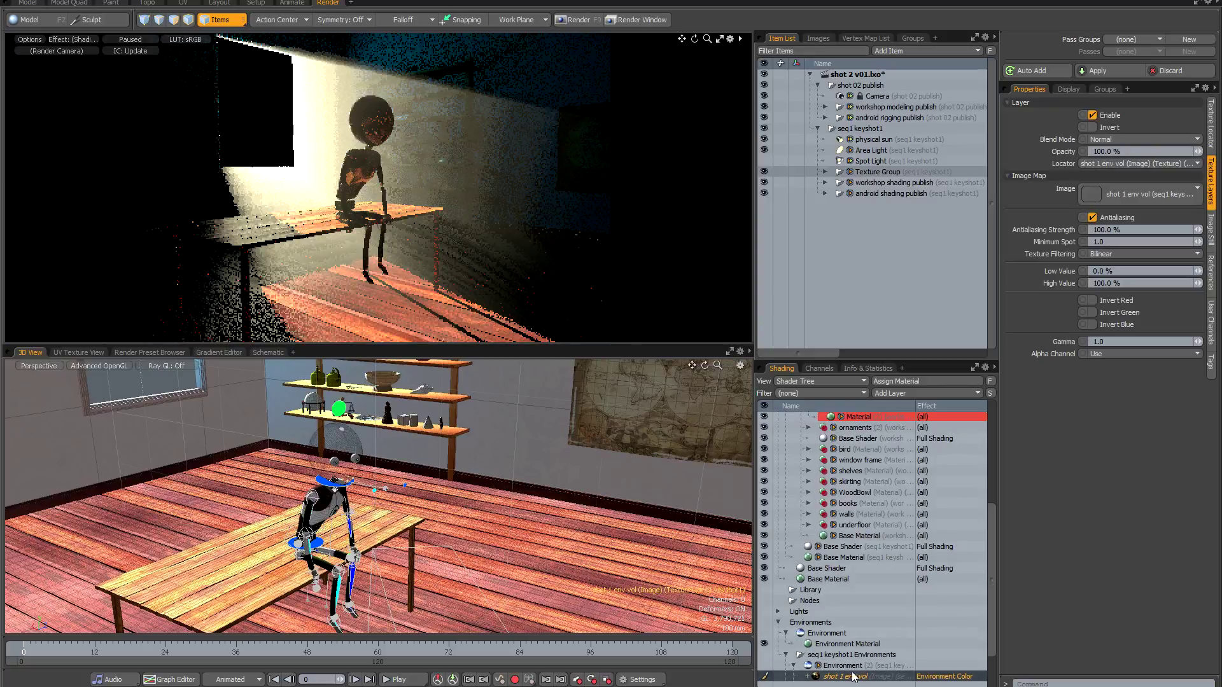
pyautogui.moveTo(855, 677); pyautogui.dragTo(836, 601)
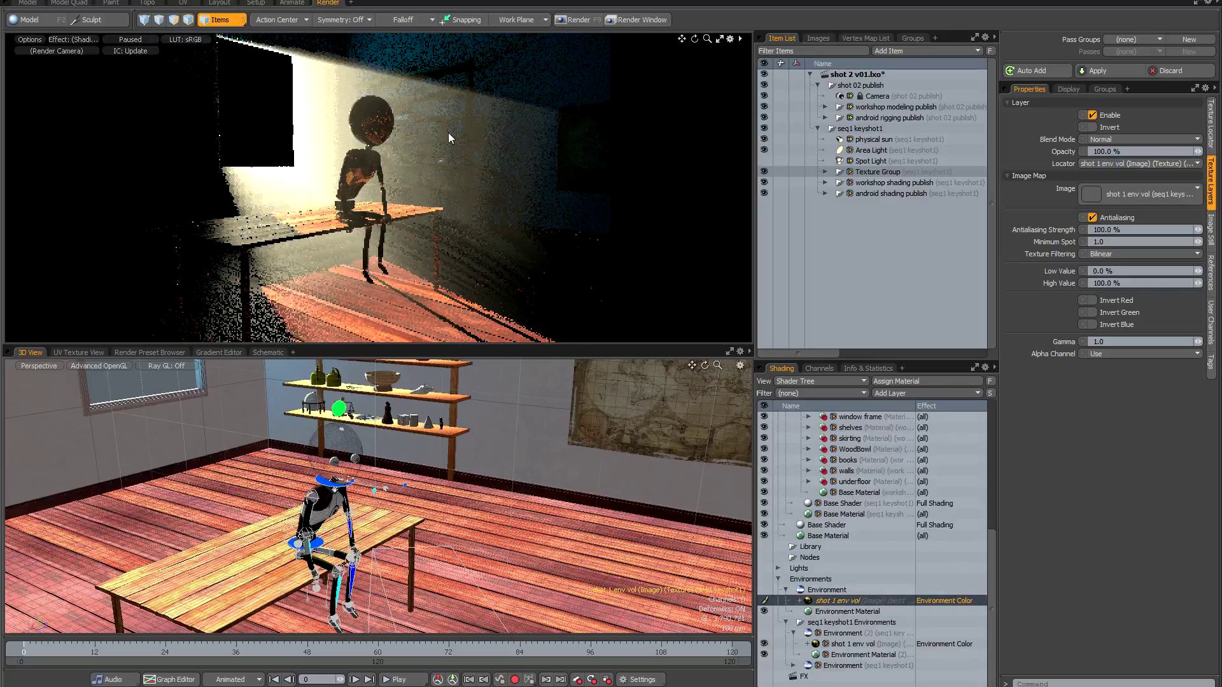
pyautogui.hotkey('ctrl', 's')
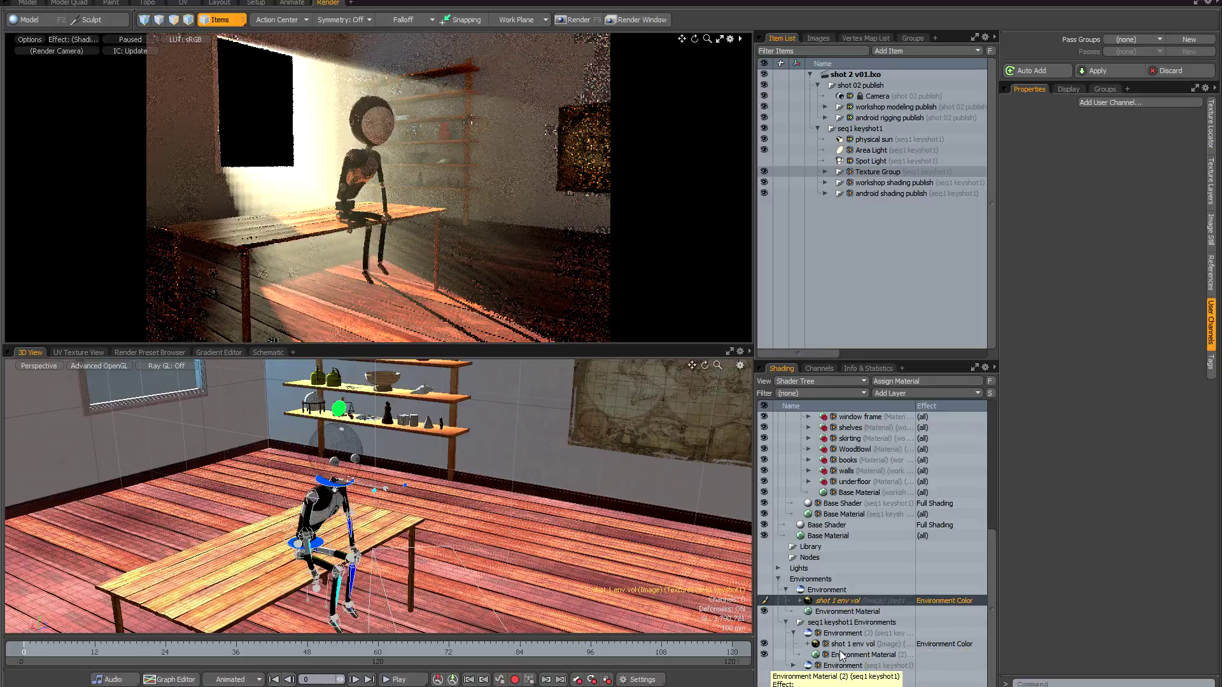
# Create a second new environment and expand it to show its environment material.
pyautogui.click(819, 580)
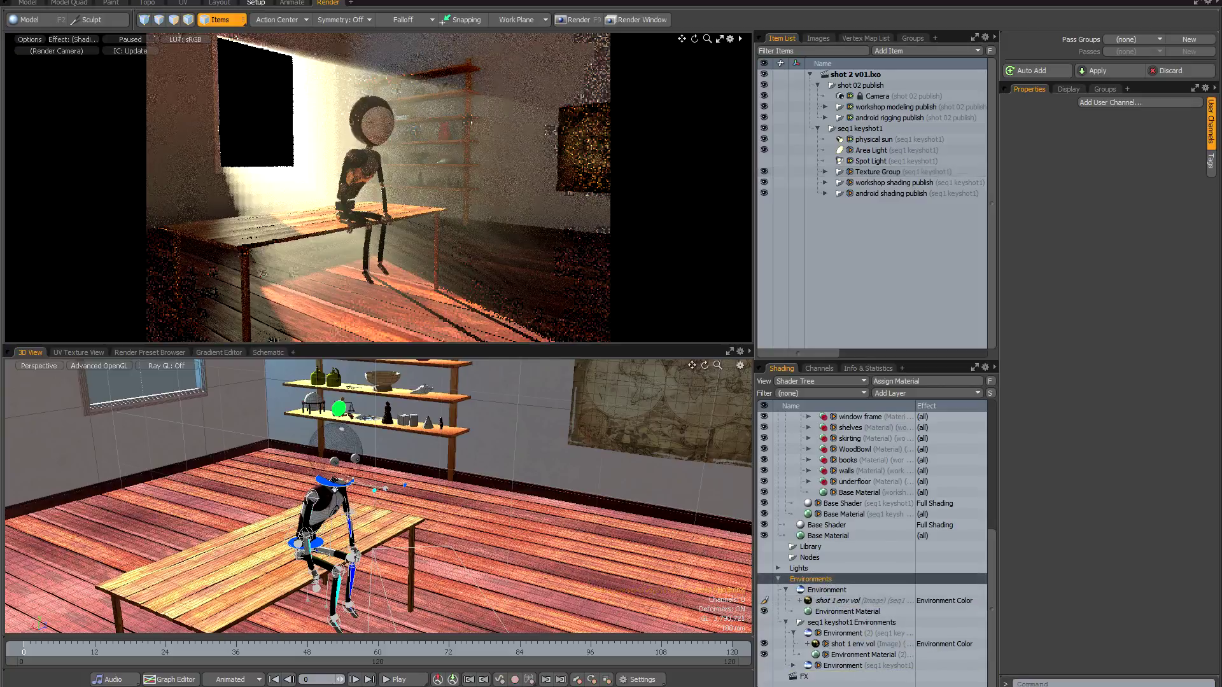
pyautogui.rightClick(5, 5)
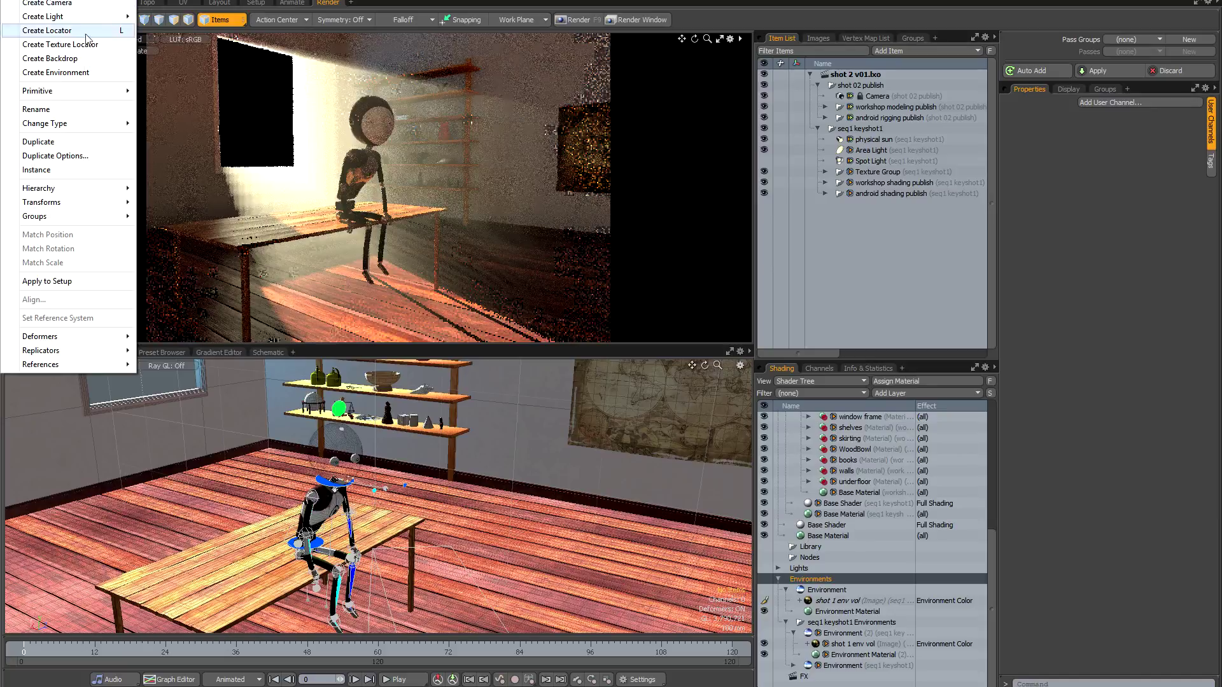
pyautogui.click(84, 73)
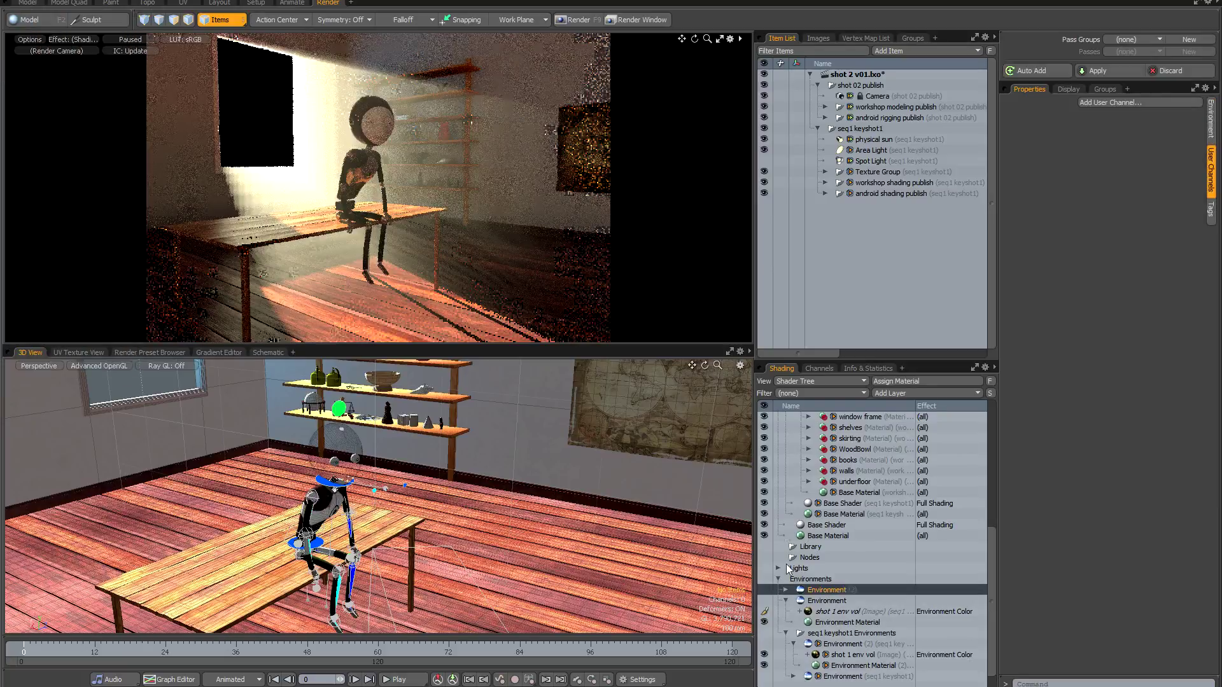
pyautogui.click(785, 591)
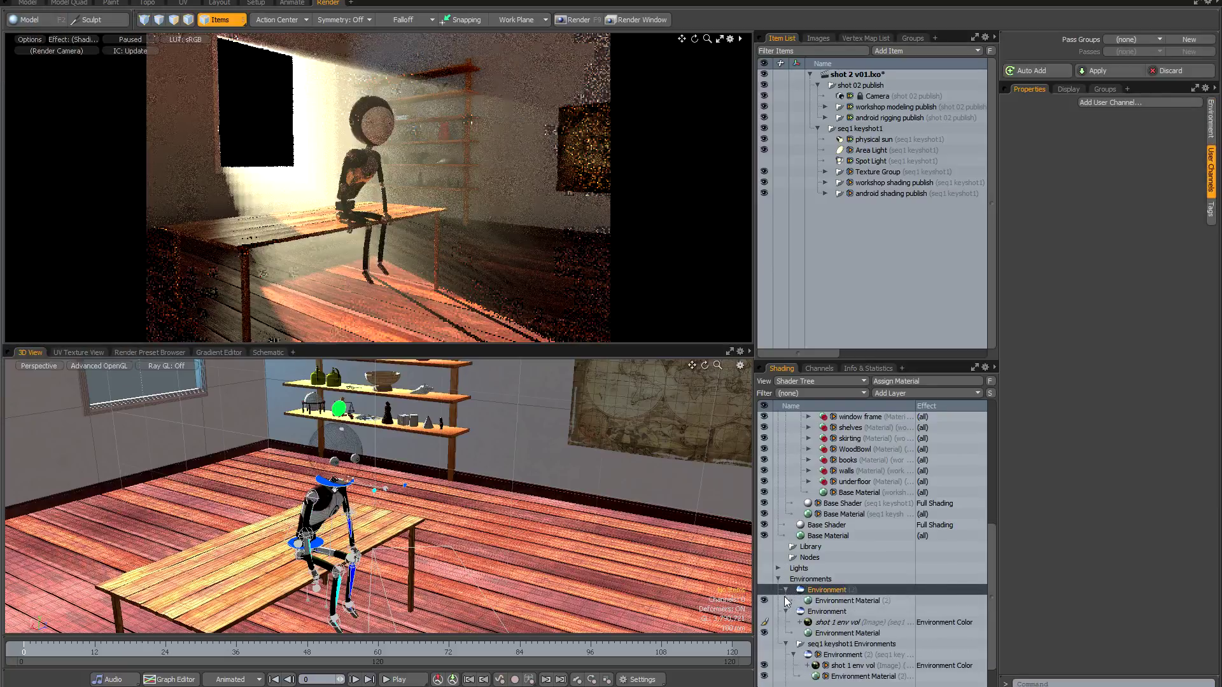
# Turn off the second environment's visibility to indirect rays and set its intensity to 0.2 W/srm2.
pyautogui.click(1206, 120)
pyautogui.click(1112, 144)
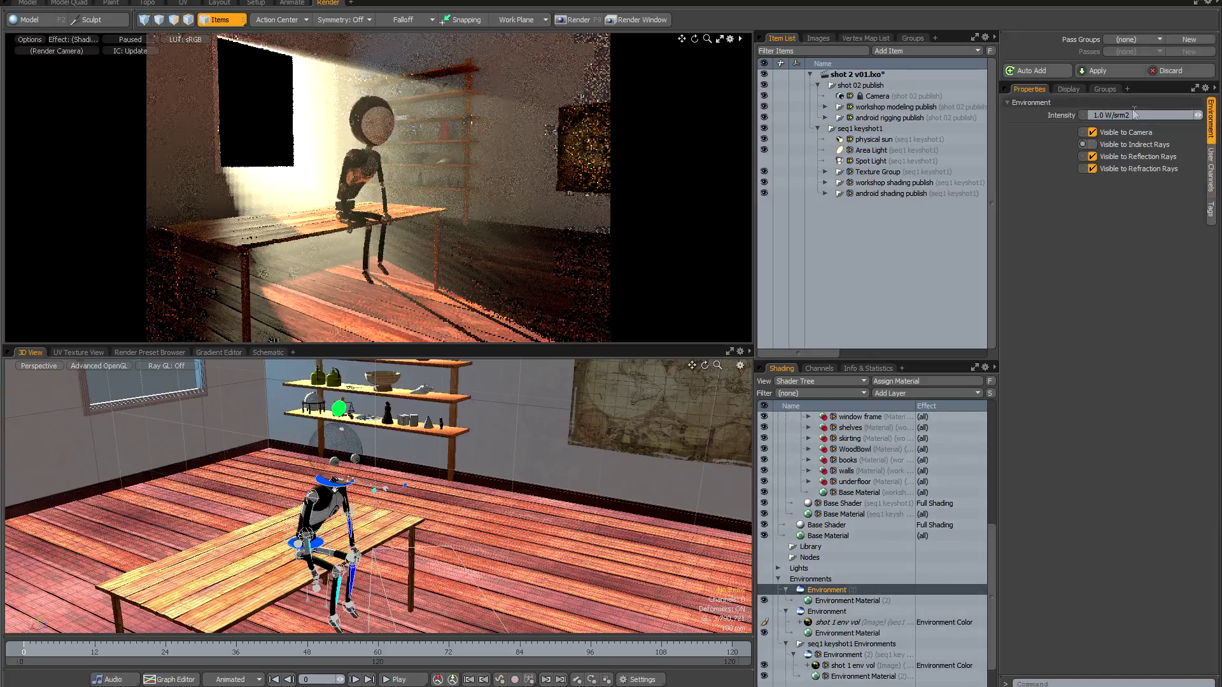
pyautogui.click(1136, 114)
pyautogui.write('0.2')
pyautogui.press('Return')
# Instance the referenced physically-based daylight environment material and place the instance above the material in the second new environment.
pyautogui.scroll(-1, 994, 619)
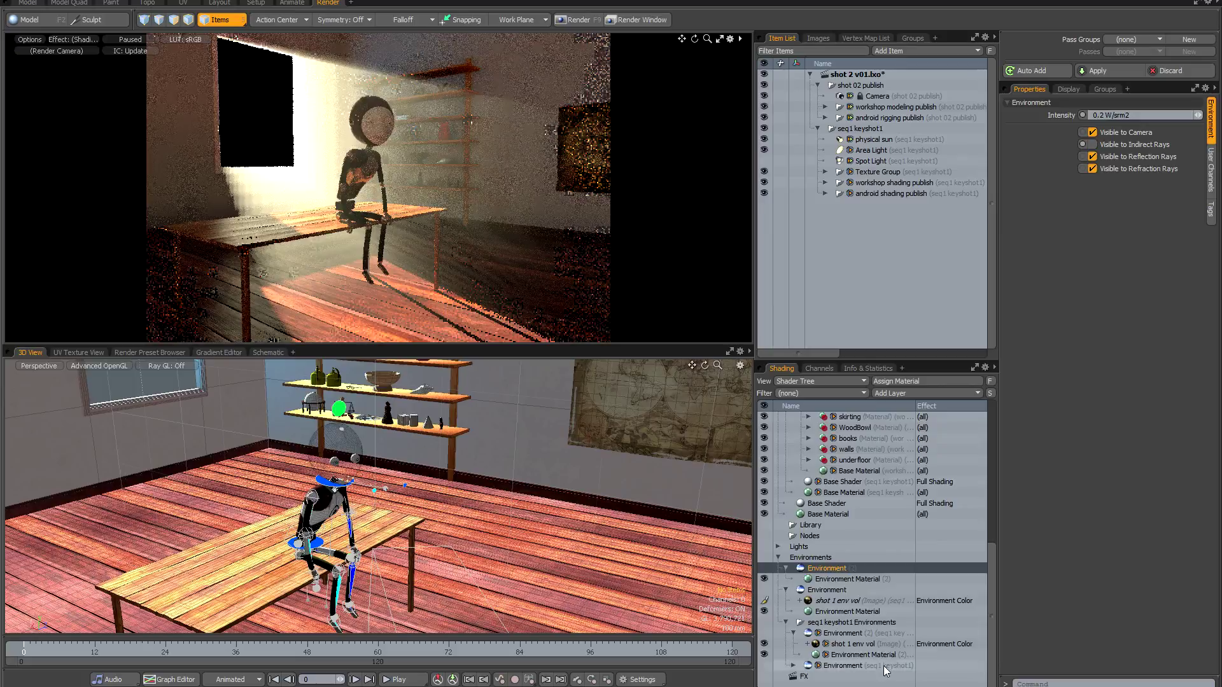
pyautogui.click(793, 665)
pyautogui.click(844, 676)
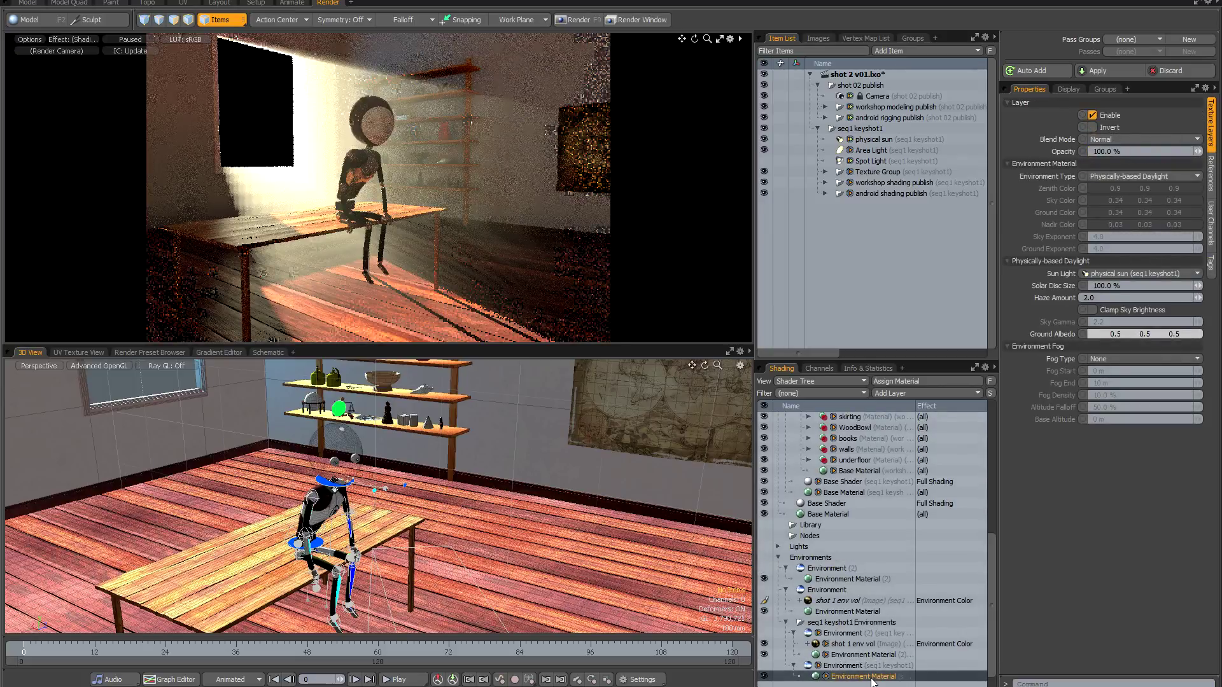
pyautogui.rightClick(872, 680)
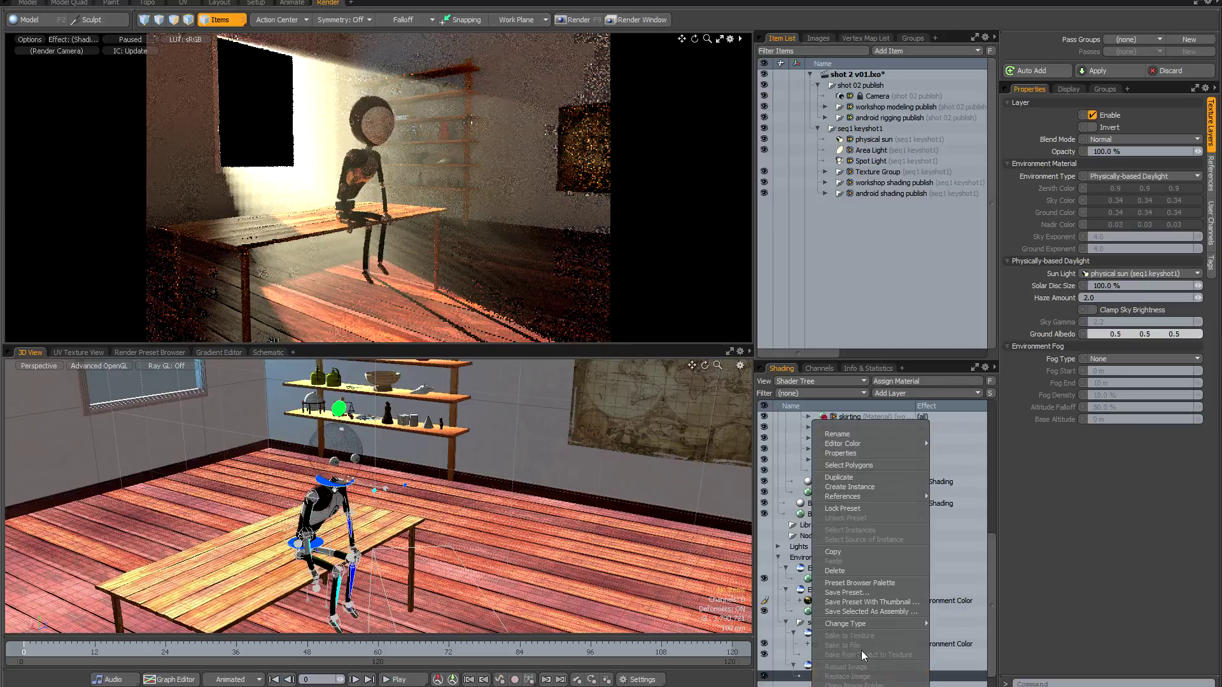
pyautogui.click(839, 477)
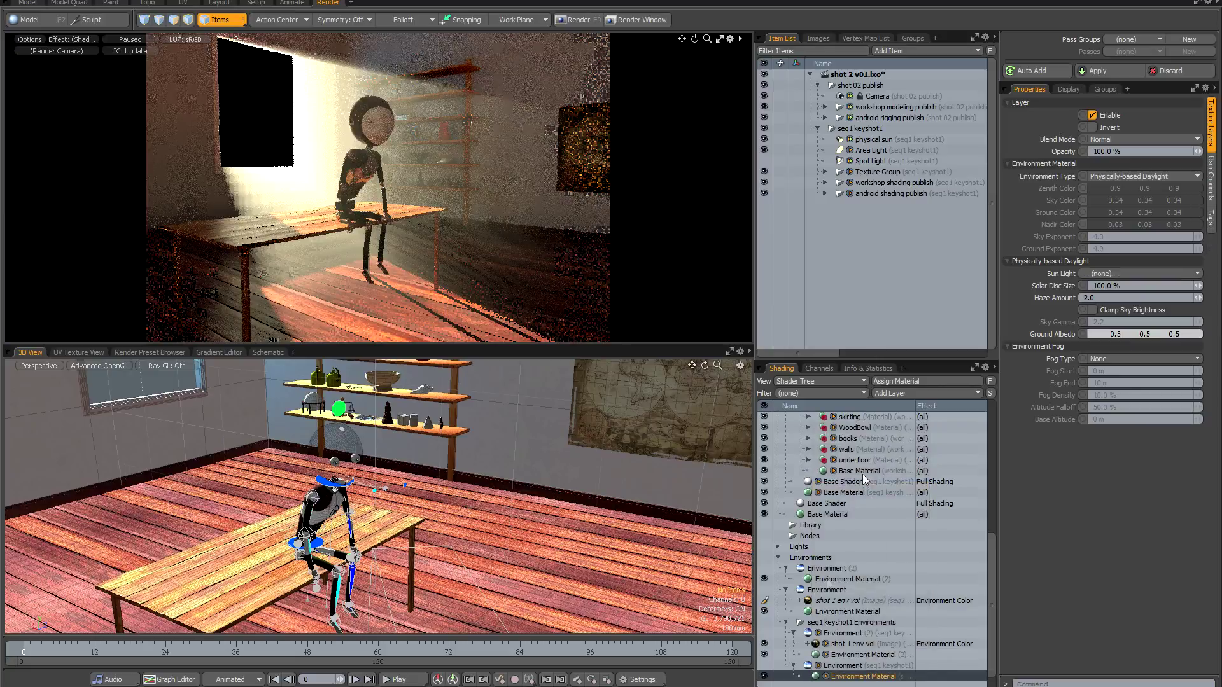
pyautogui.moveTo(833, 679); pyautogui.dragTo(832, 578)
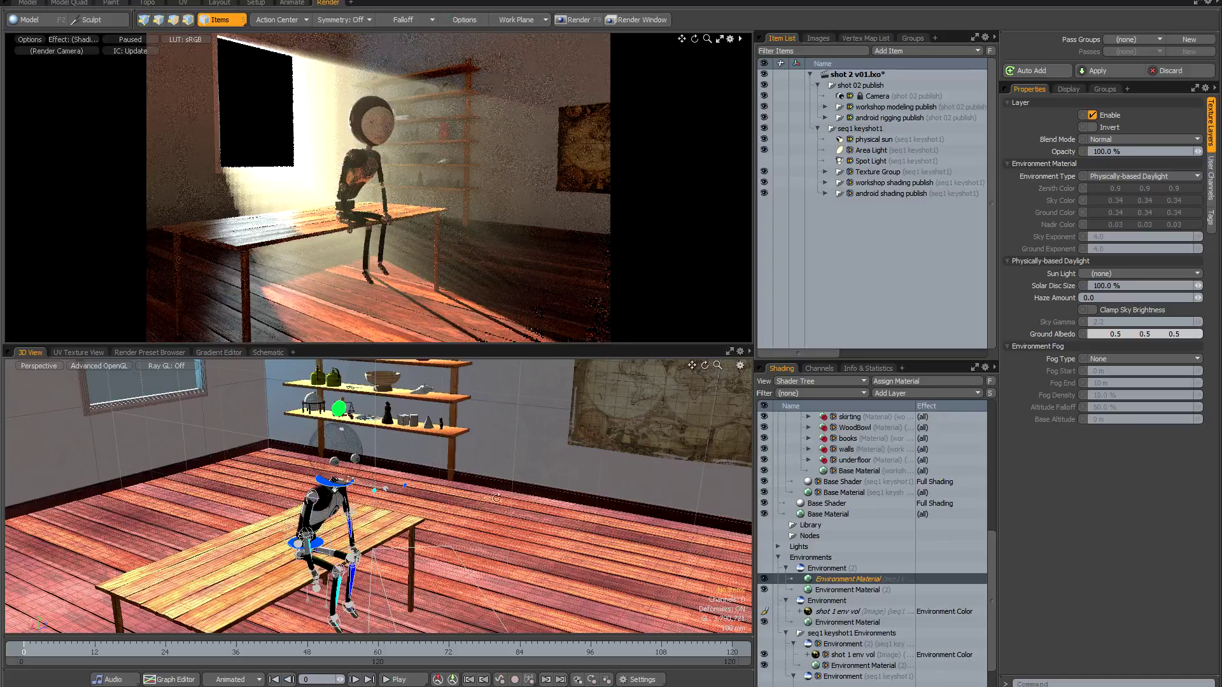
# Turn on the spot light, look through it and aim it at the character's head.
pyautogui.keyDown('alt'); pyautogui.moveTo(497, 499); pyautogui.dragTo(479, 501); pyautogui.keyUp('alt')
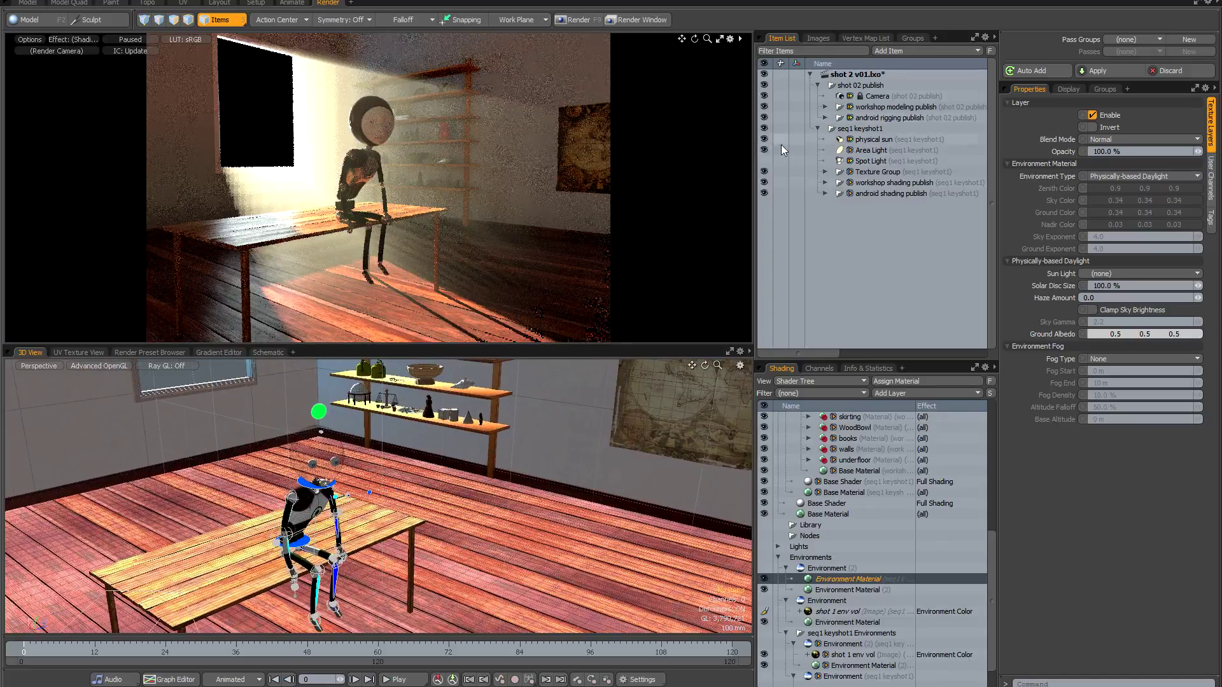
pyautogui.click(764, 161)
pyautogui.click(870, 162)
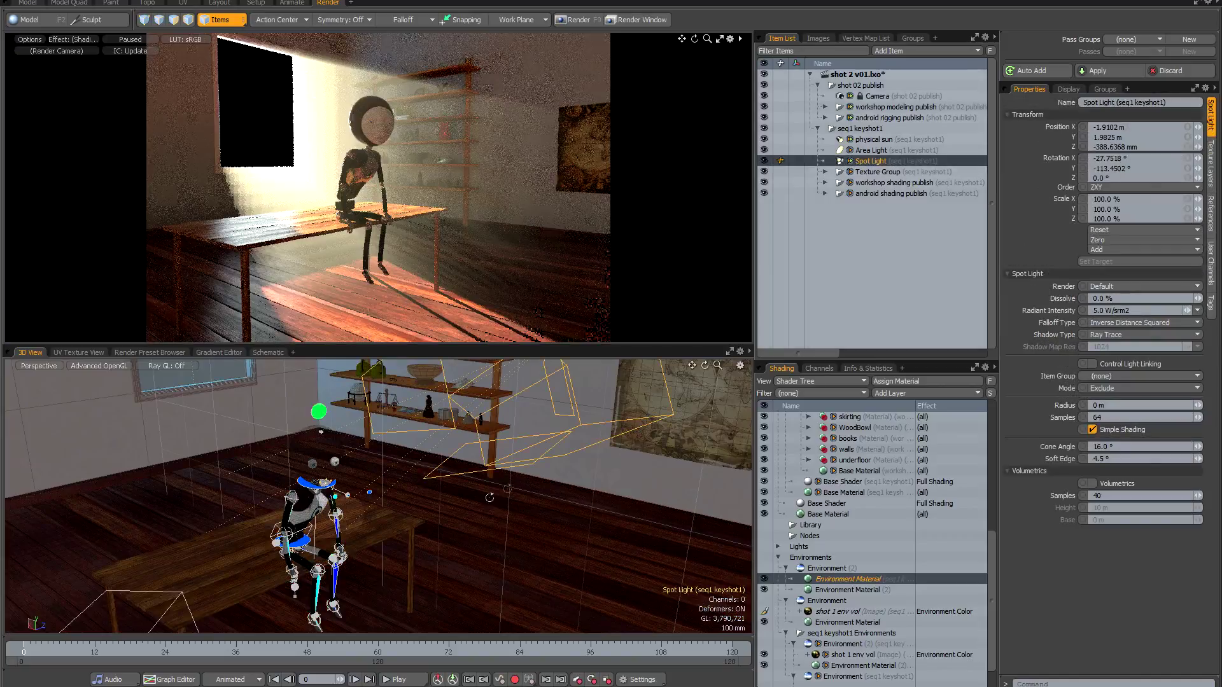
pyautogui.hotkey('shift', 'a')
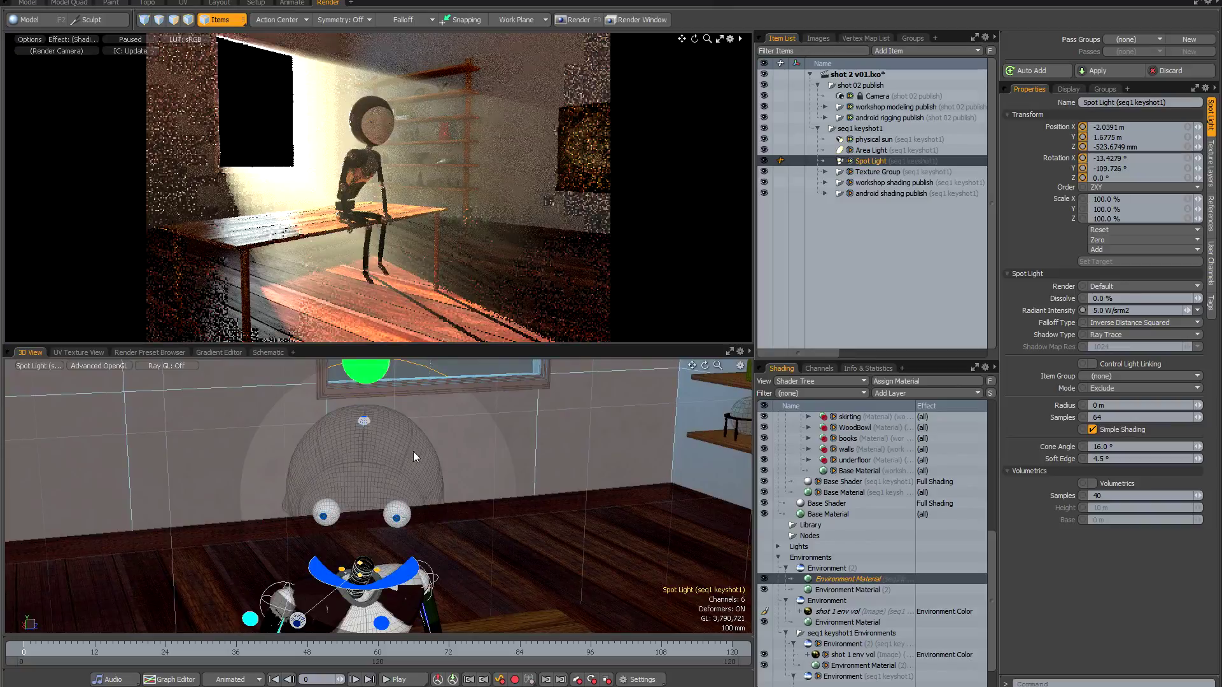
pyautogui.click(44, 366)
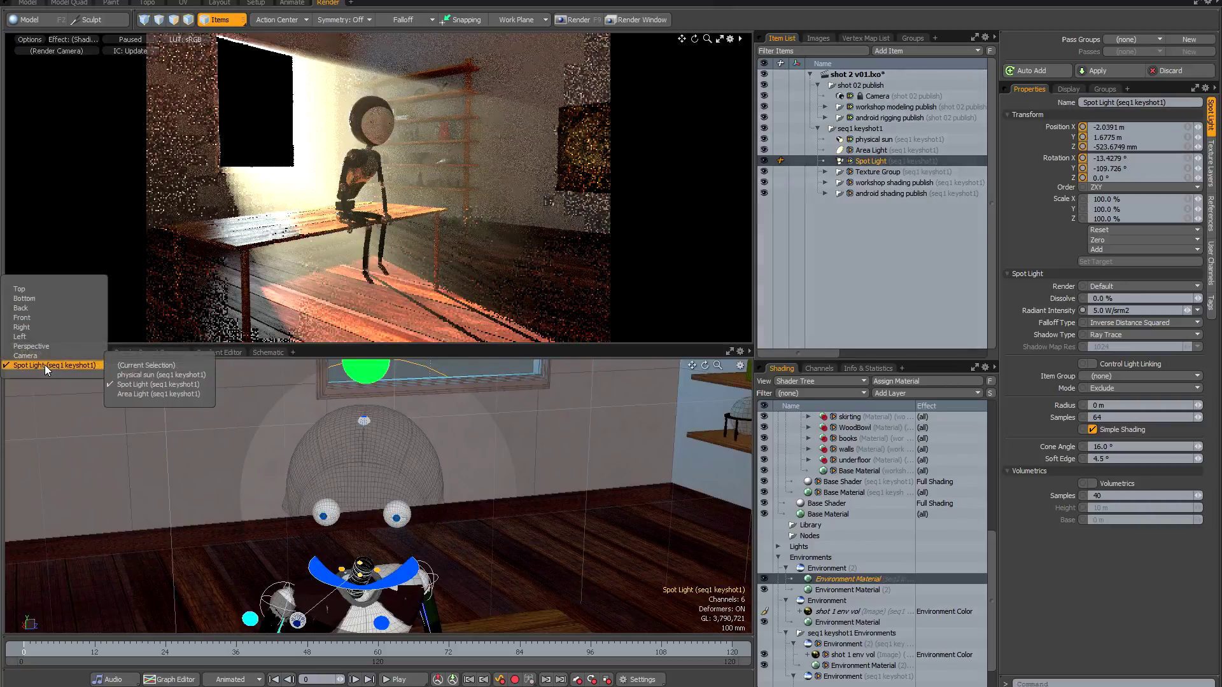
pyautogui.click(44, 366)
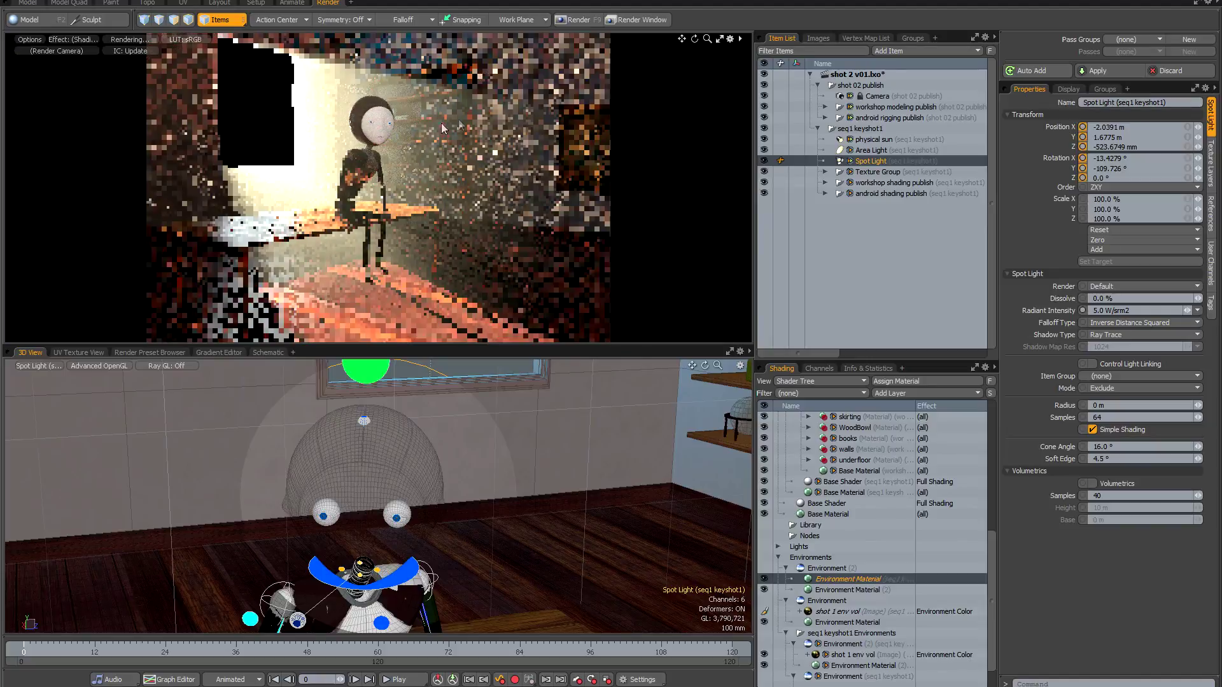
# Set the spot light's radiant intensity to 2 W/srm2 and compare the preview with the light off and on.
pyautogui.click(1152, 311)
pyautogui.write('2')
pyautogui.press('Return')
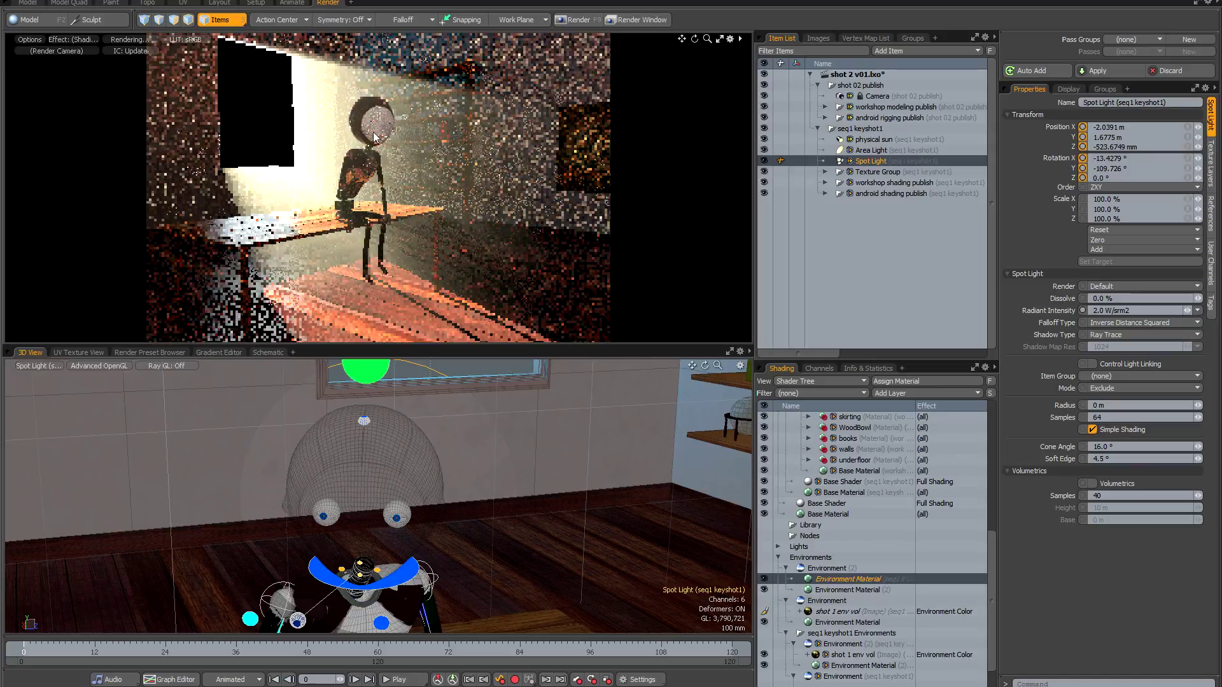
pyautogui.click(764, 162)
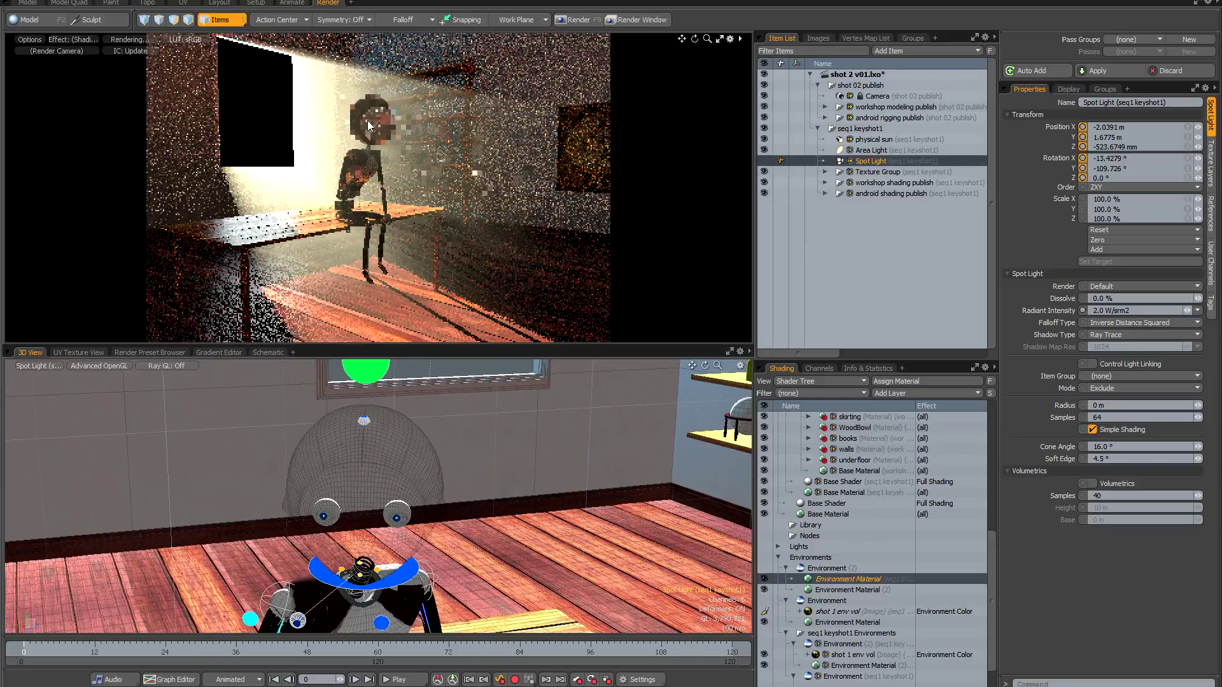
pyautogui.click(766, 161)
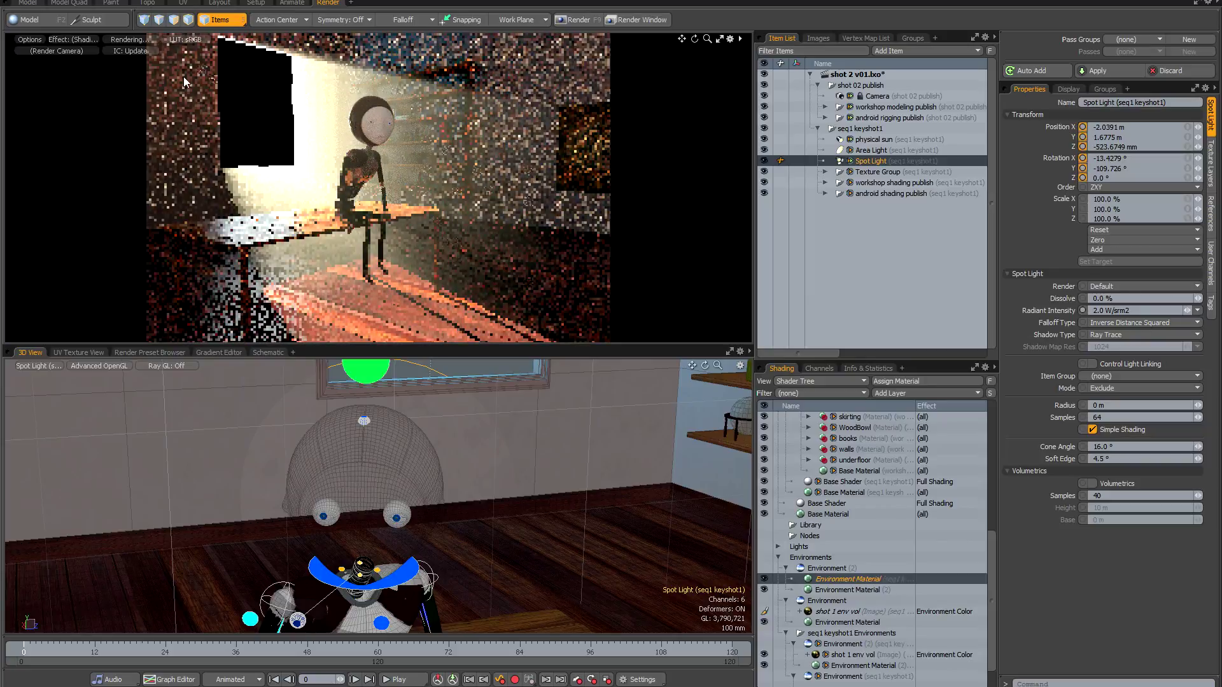
# Pause the preview render and return the 3D viewport to the perspective view.
pyautogui.click(126, 41)
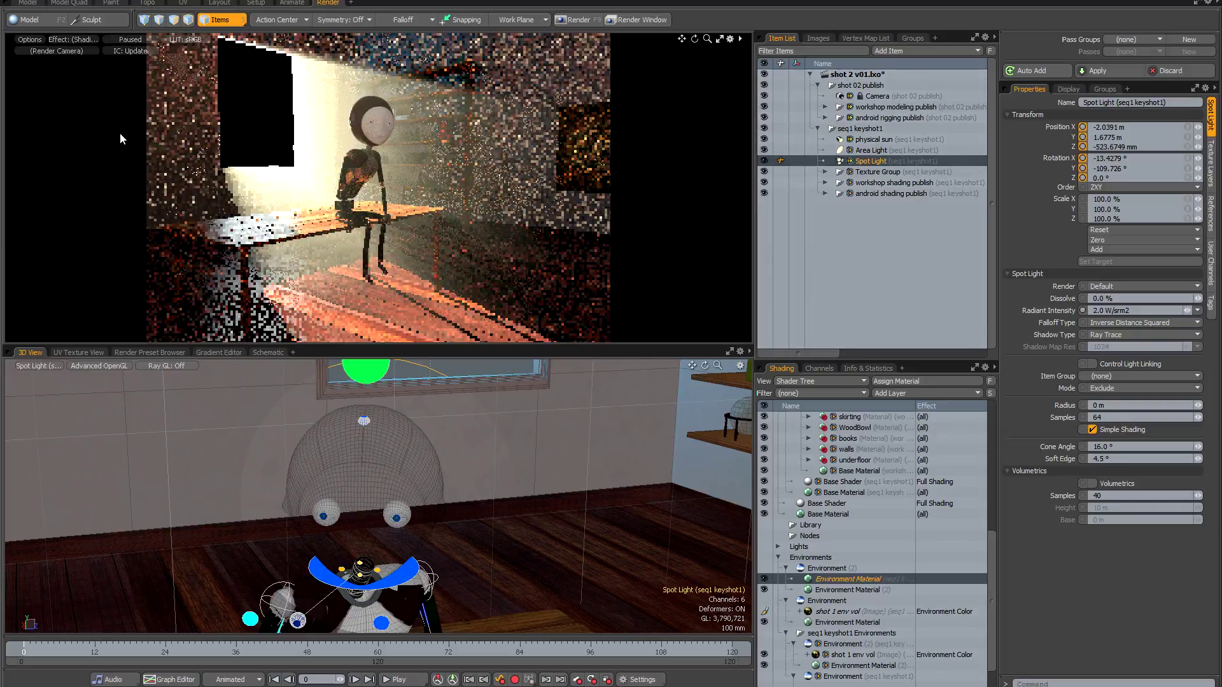
pyautogui.click(30, 369)
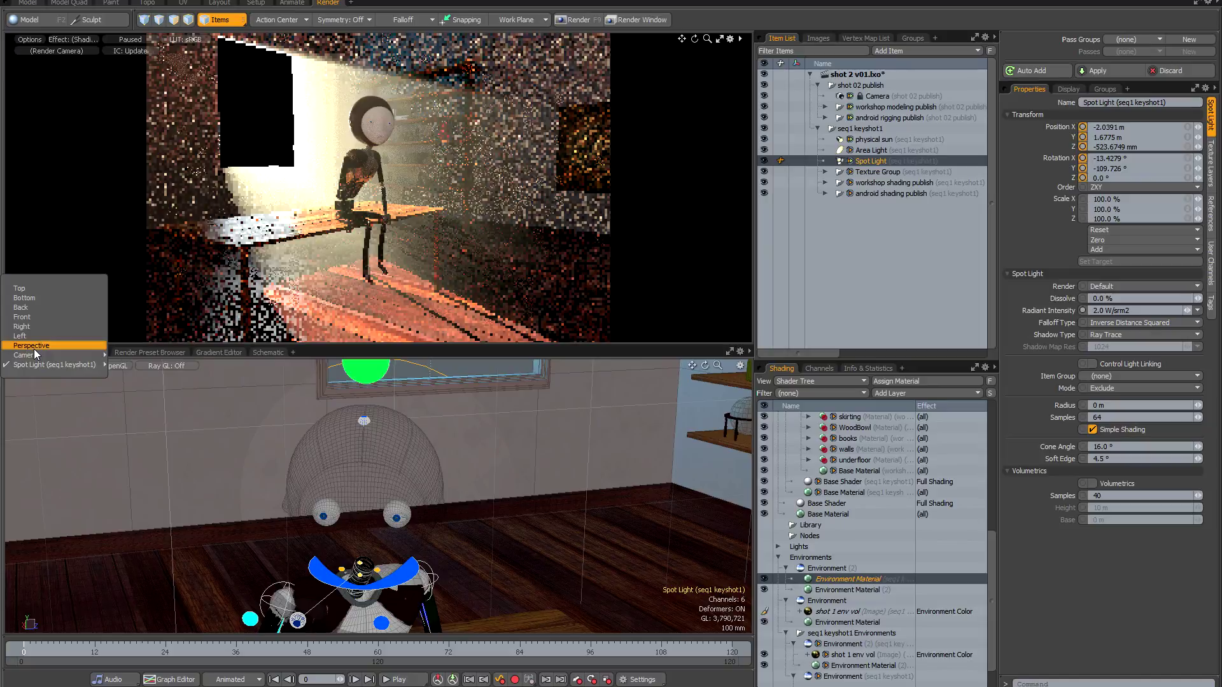
pyautogui.click(33, 348)
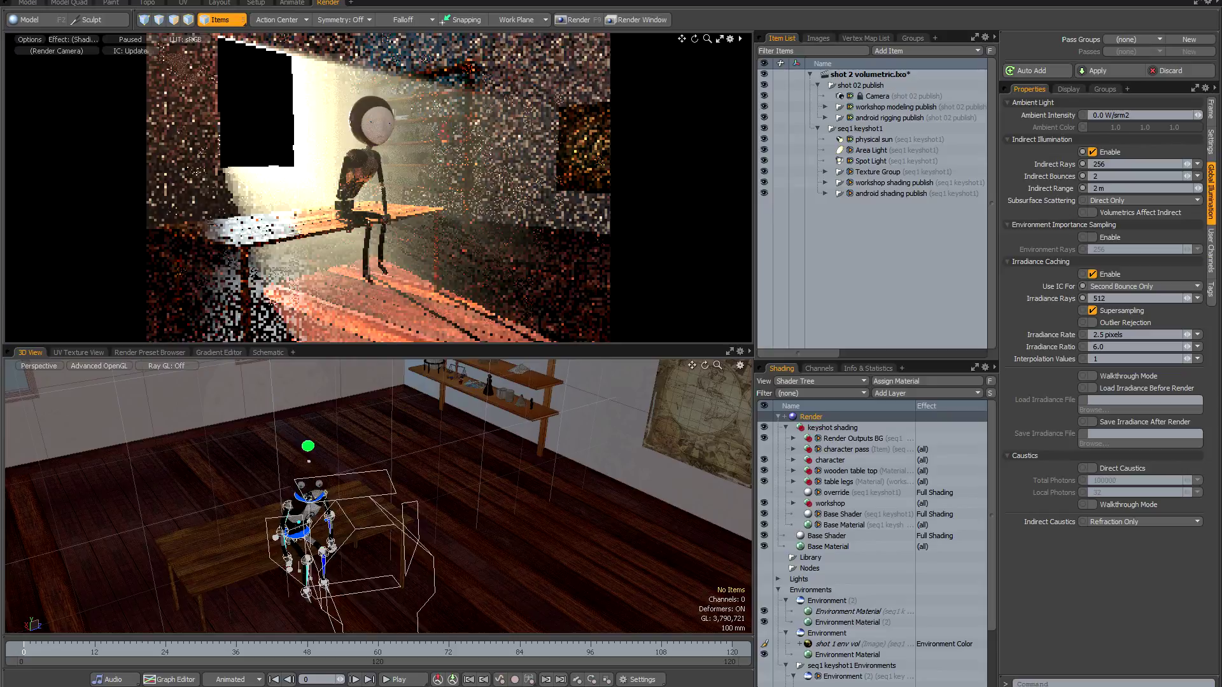
# Disable indirect illumination for the volumetric scene and hide the whole keyshot shading group.
pyautogui.click(1092, 152)
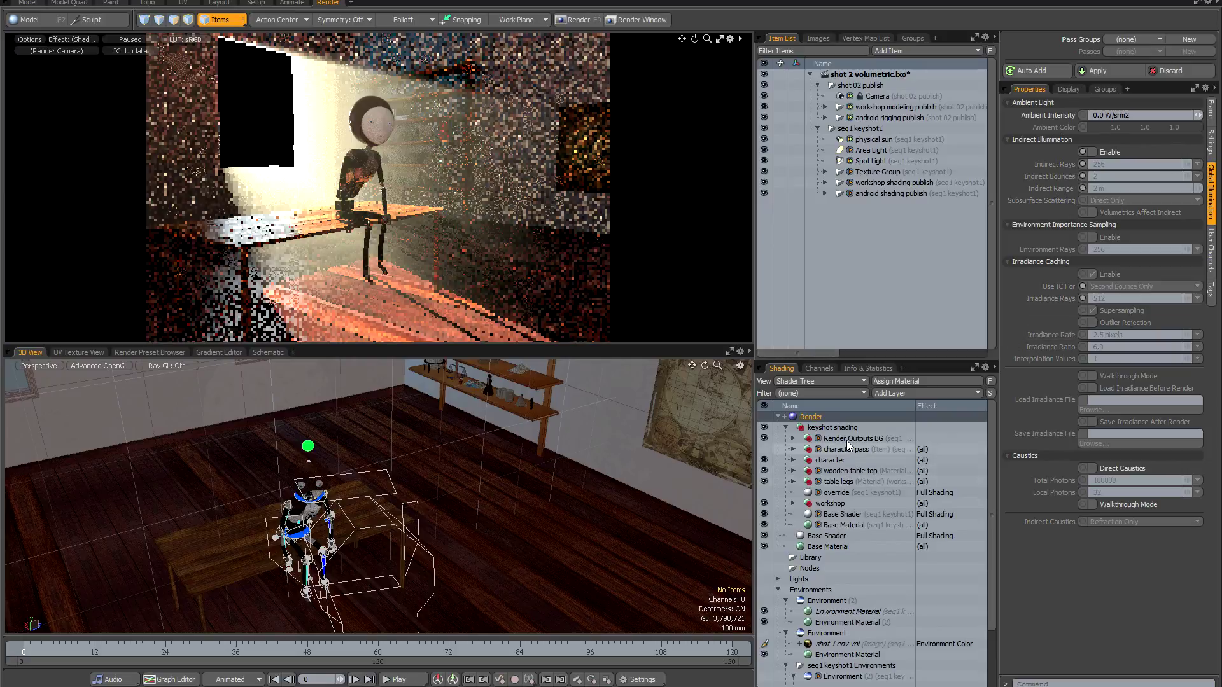
pyautogui.click(785, 428)
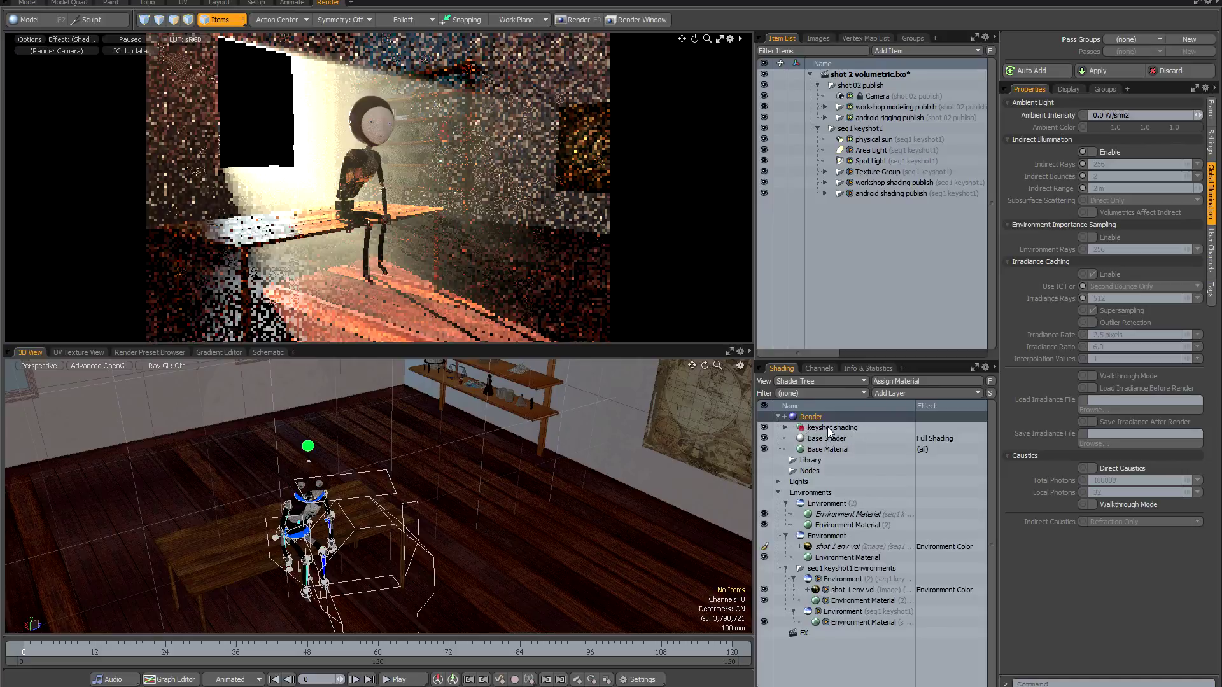
pyautogui.click(765, 429)
# Set the scene's base material to 0% diffuse amount and 0% specular amount.
pyautogui.click(821, 449)
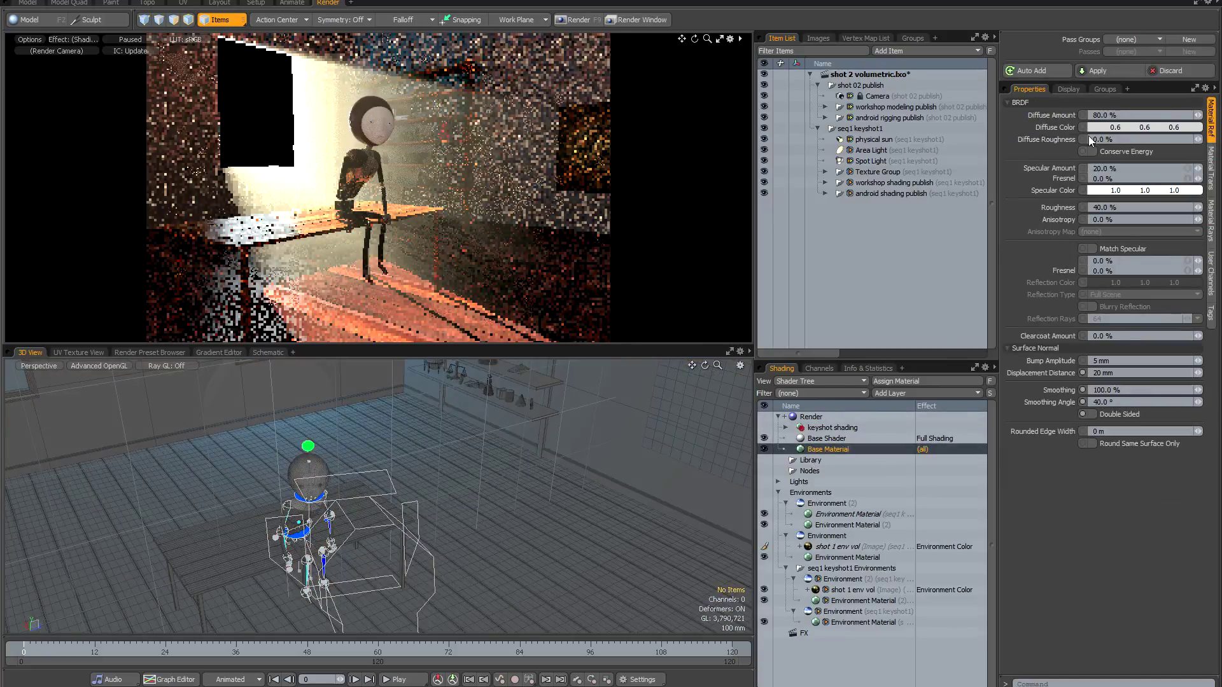
pyautogui.click(1131, 115)
pyautogui.write('0')
pyautogui.press('Return')
pyautogui.click(1131, 169)
pyautogui.write('0')
pyautogui.press('Return')
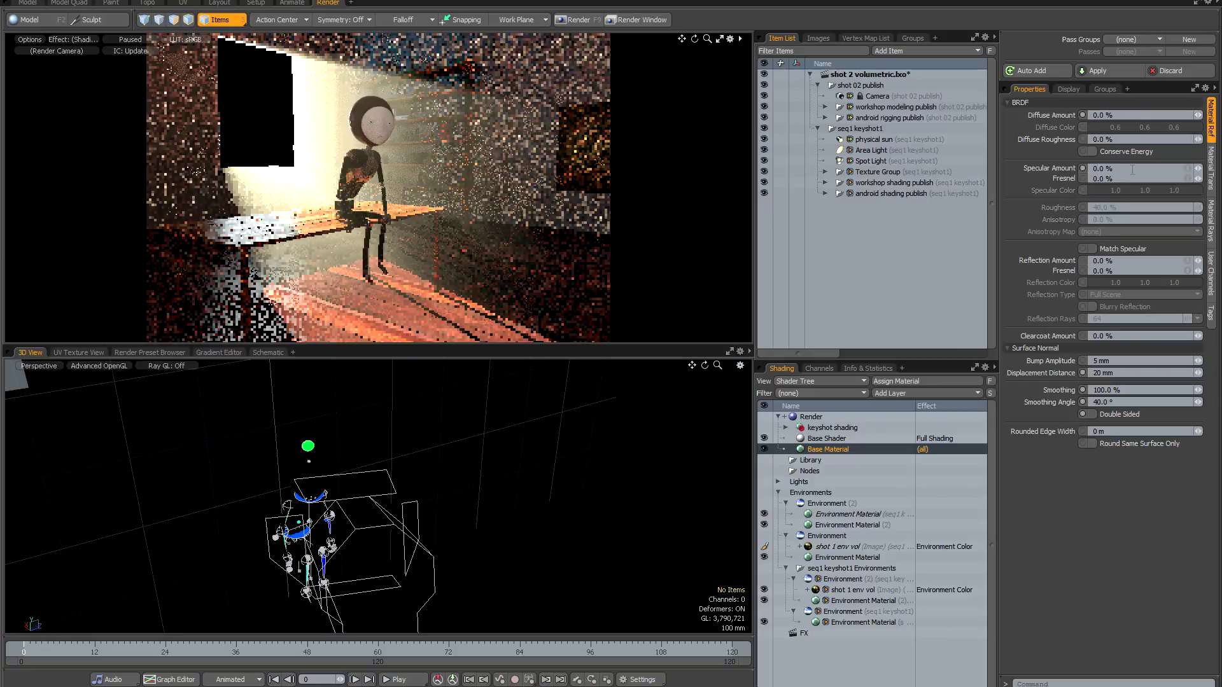
# Add a Volumetric Scattering render output to the render item.
pyautogui.click(811, 415)
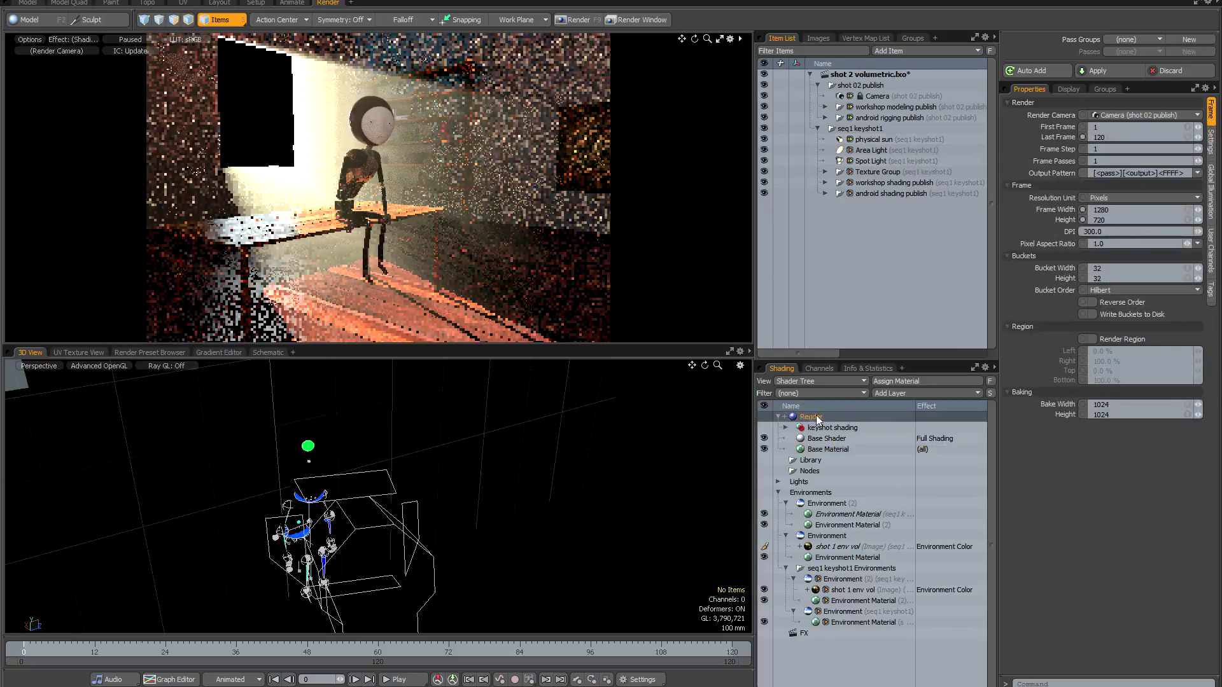
pyautogui.click(892, 395)
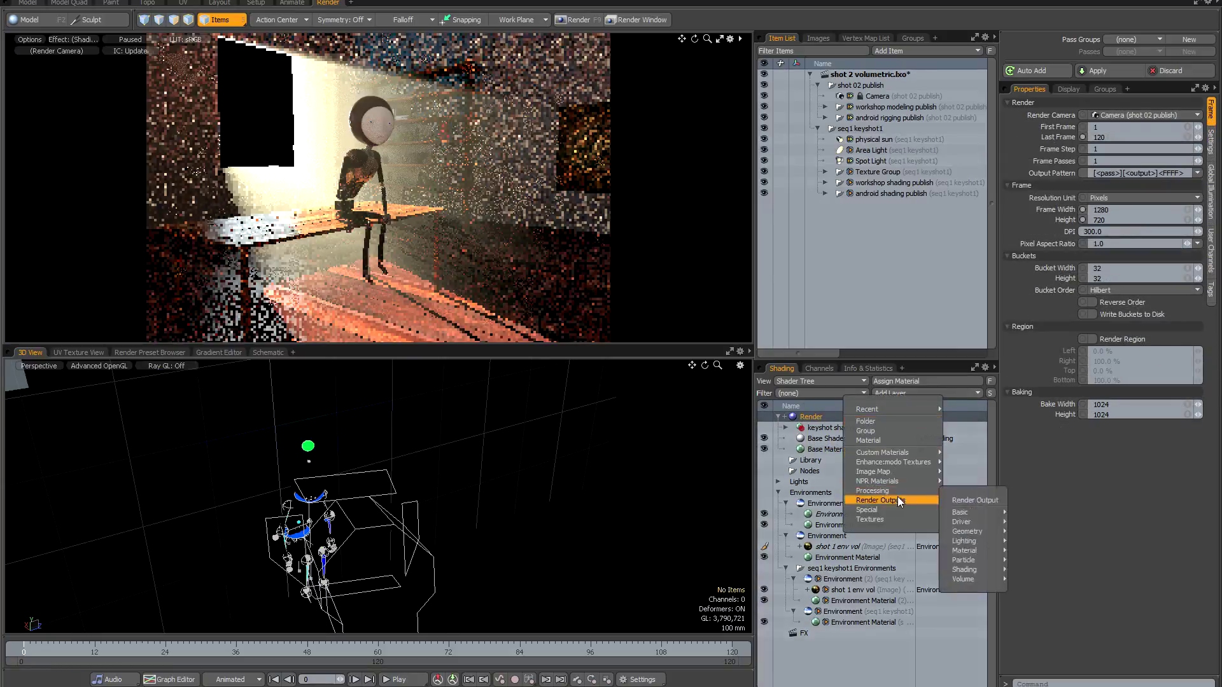
pyautogui.moveTo(889, 483)
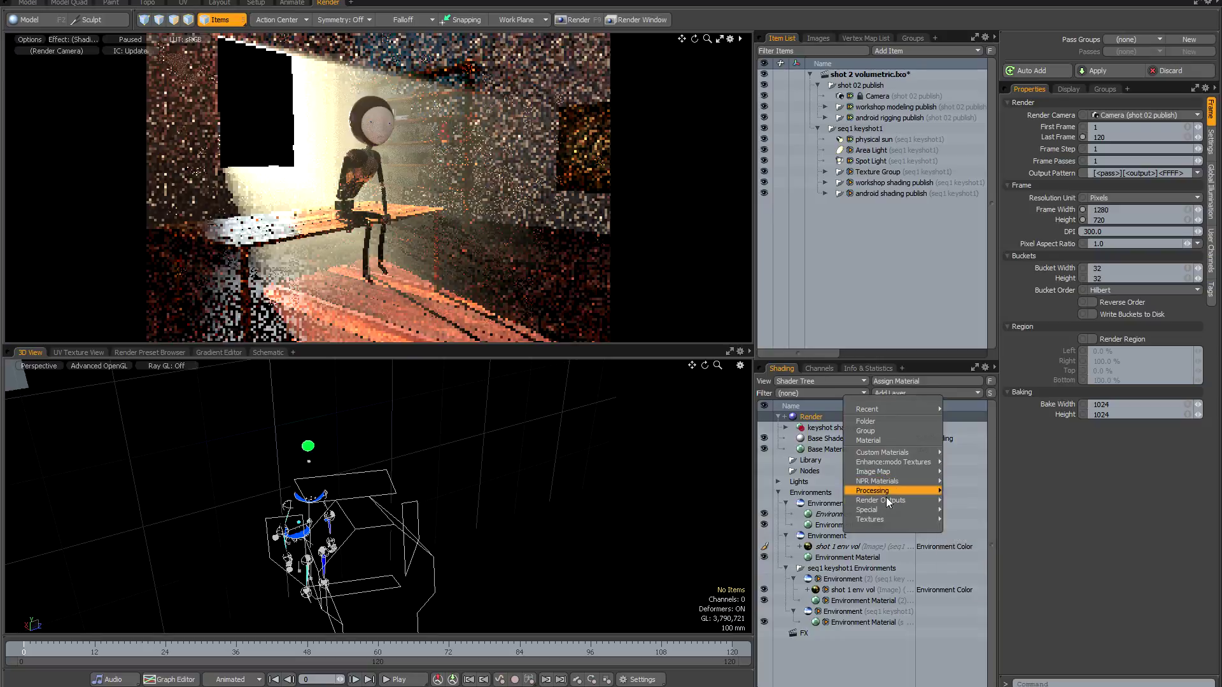
pyautogui.moveTo(973, 579)
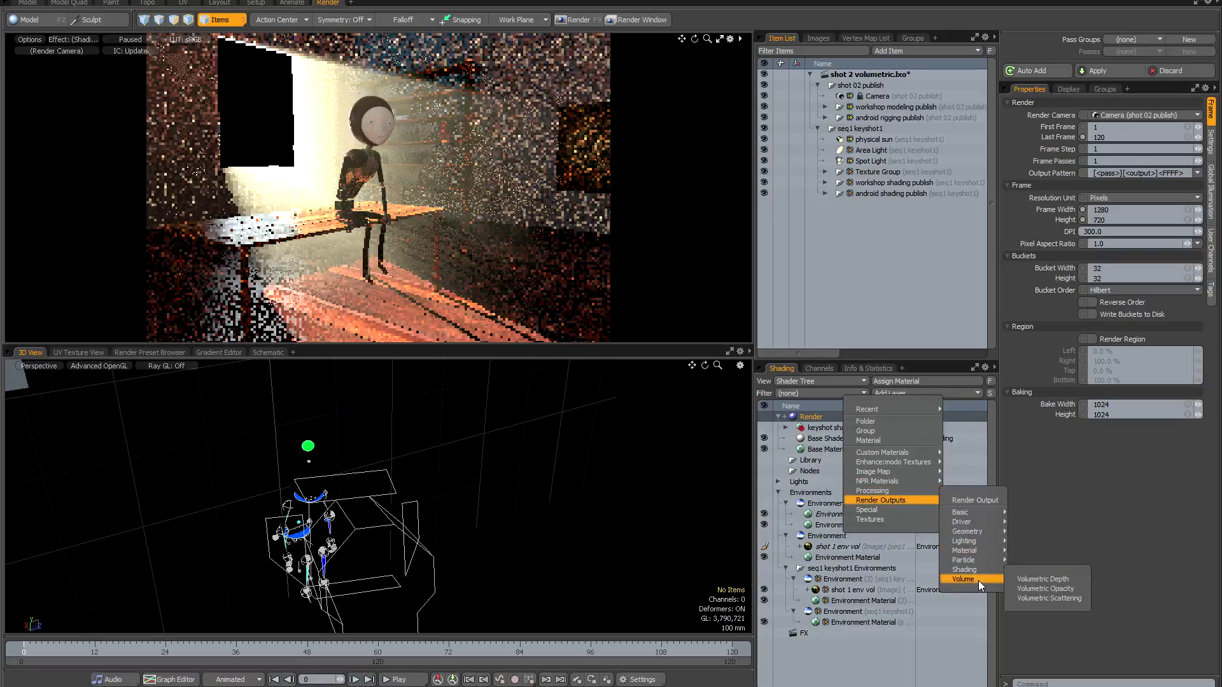
pyautogui.click(1036, 598)
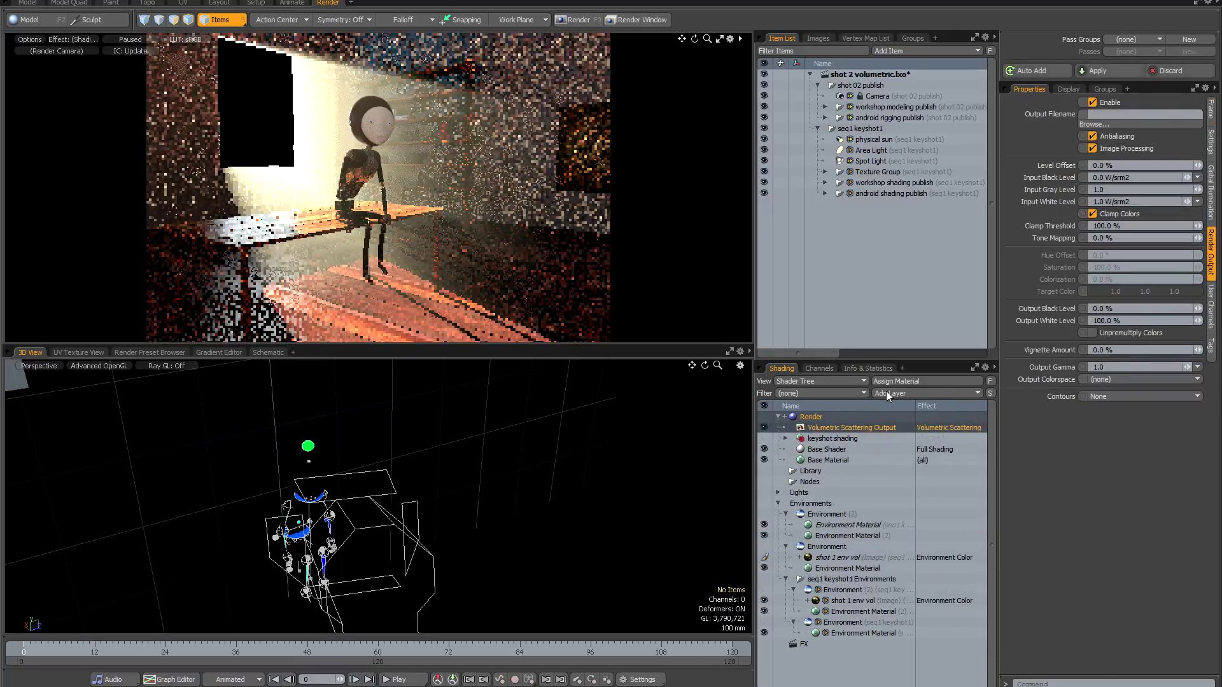
# Turn off the area and spot lights and set the physical sun's volumetric samples to 500.
pyautogui.click(764, 161)
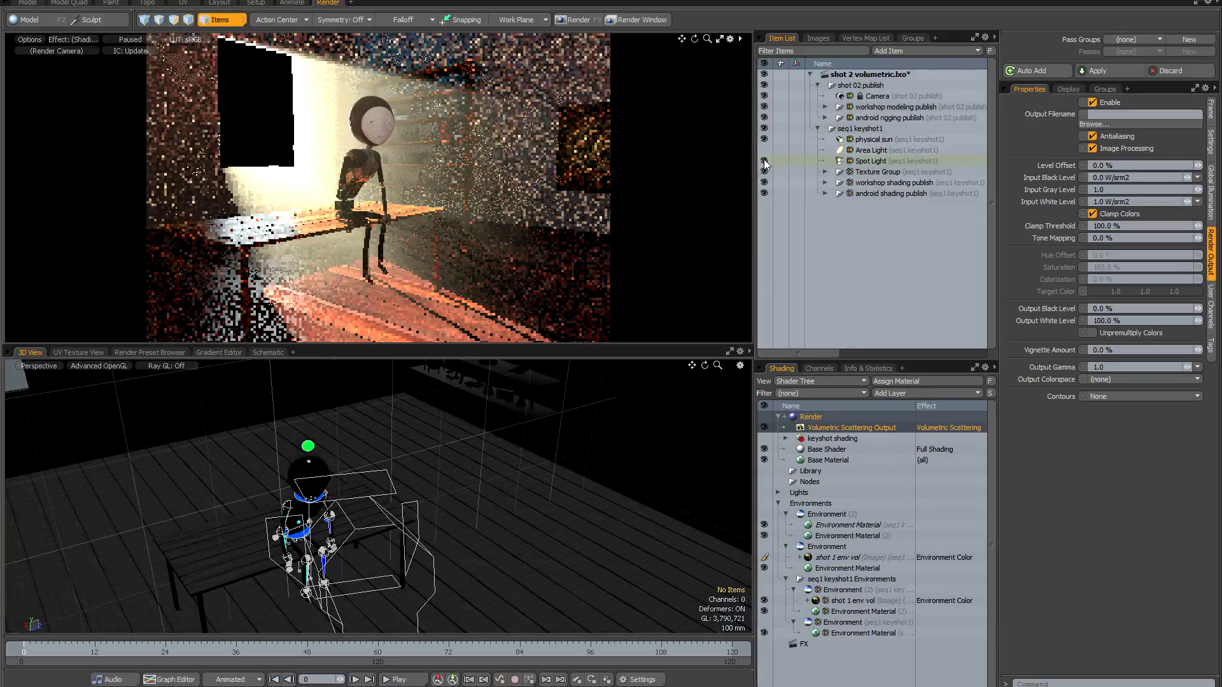
pyautogui.click(765, 161)
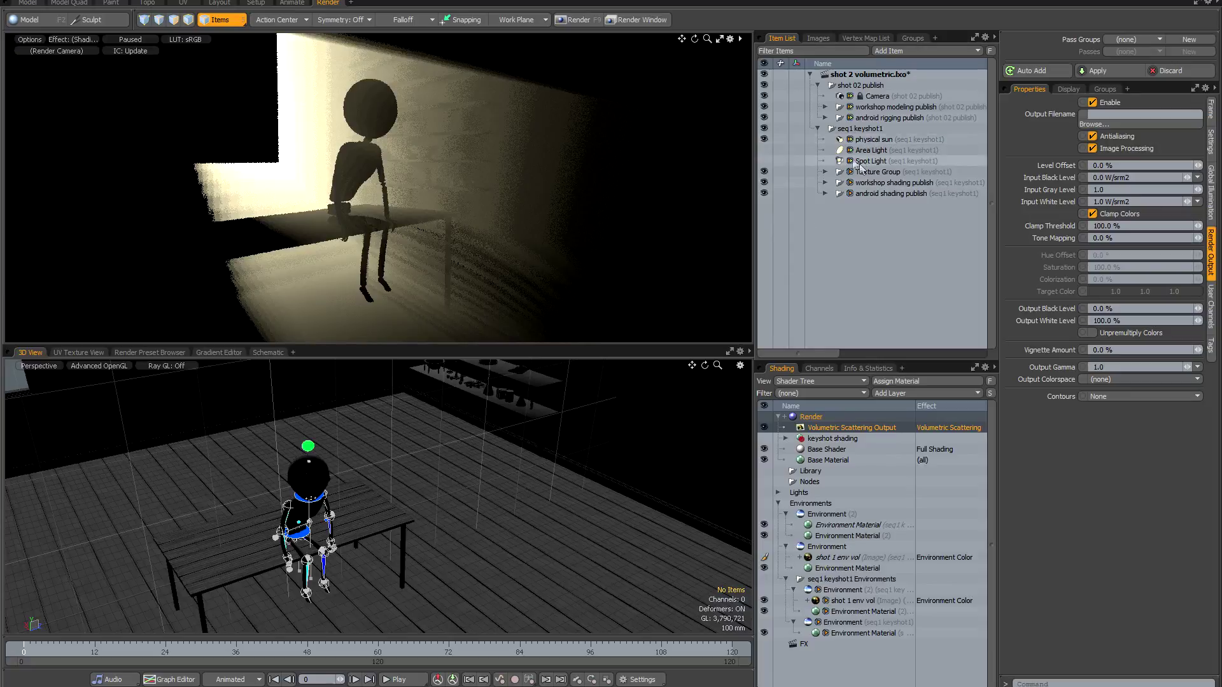
pyautogui.click(865, 139)
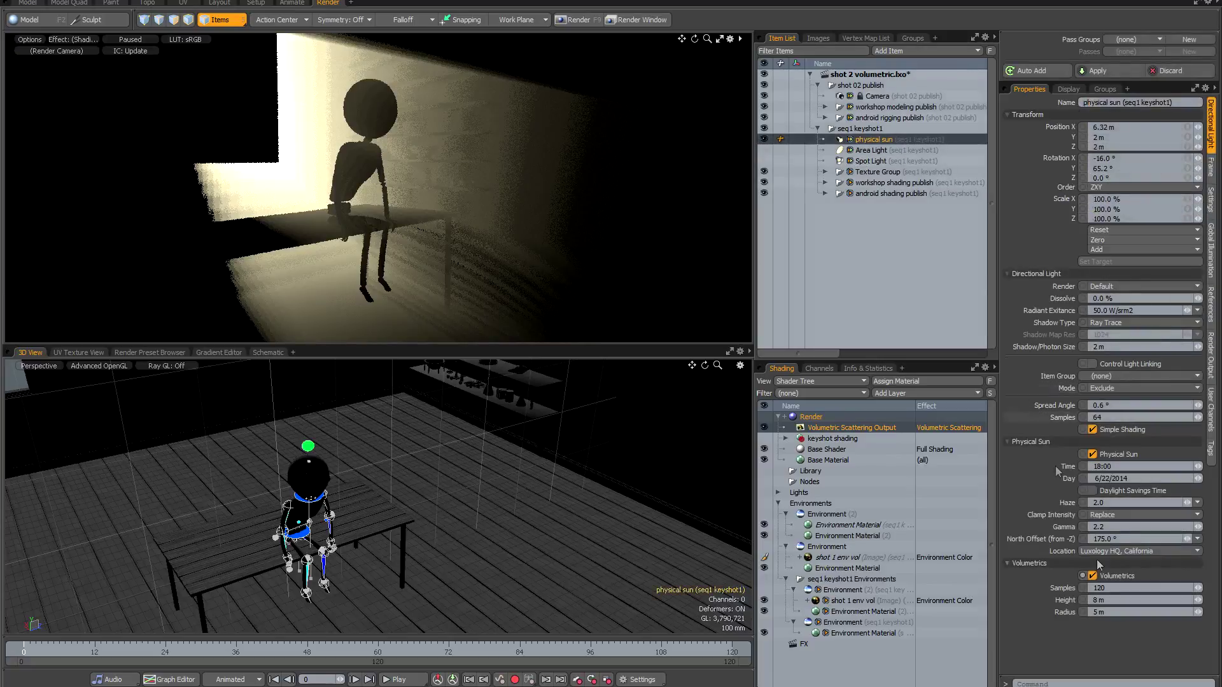
pyautogui.click(1093, 588)
pyautogui.write('500')
pyautogui.press('Return')
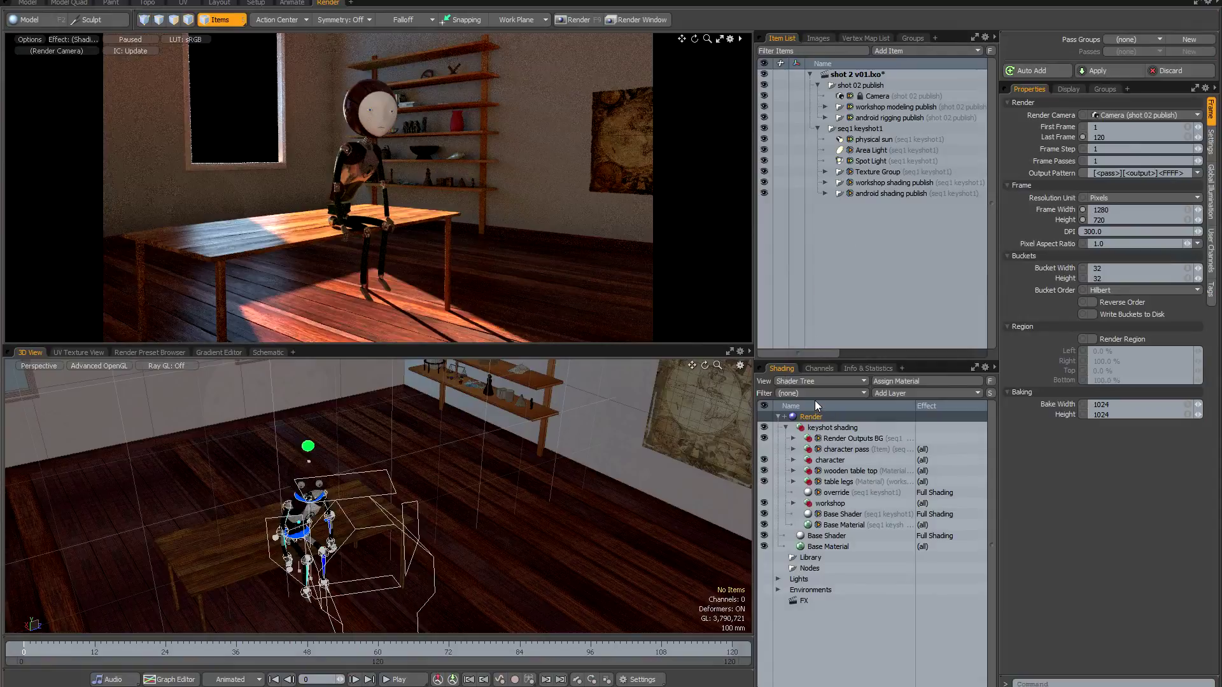
# In the shot 2 v01 scene, duplicate the Render Outputs BG group and name the copy "REnder Outputs Table".
pyautogui.click(853, 438)
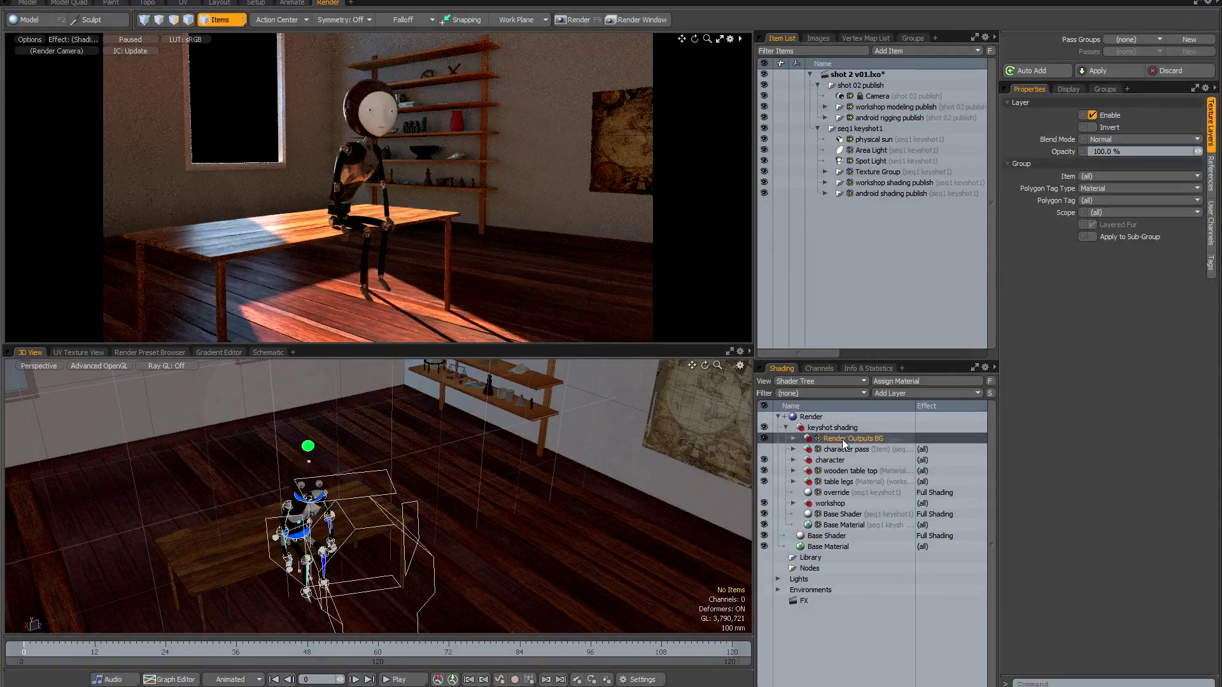
pyautogui.rightClick(834, 439)
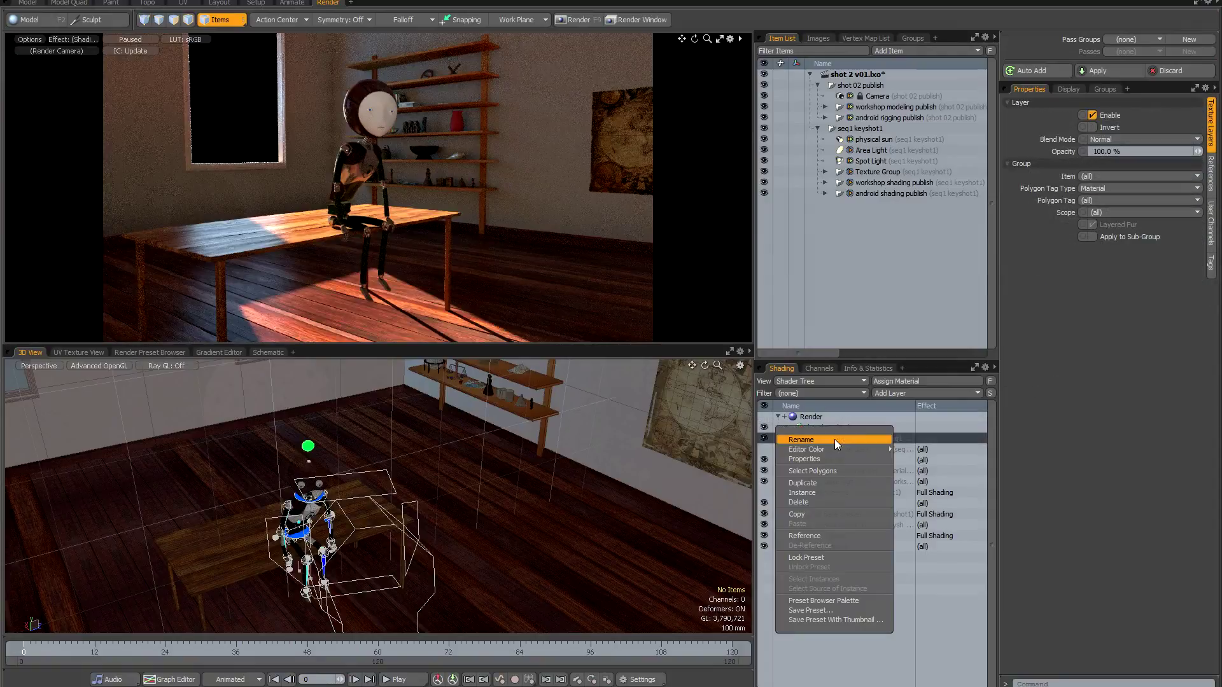
pyautogui.click(818, 482)
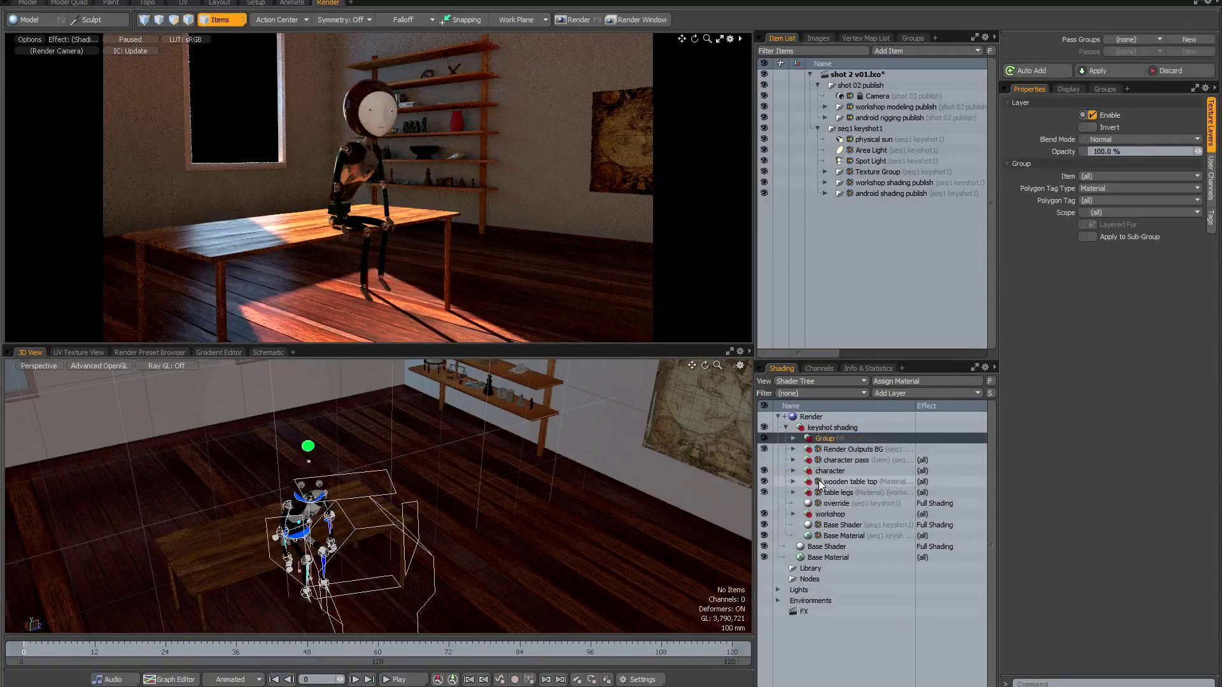
pyautogui.doubleClick(835, 437)
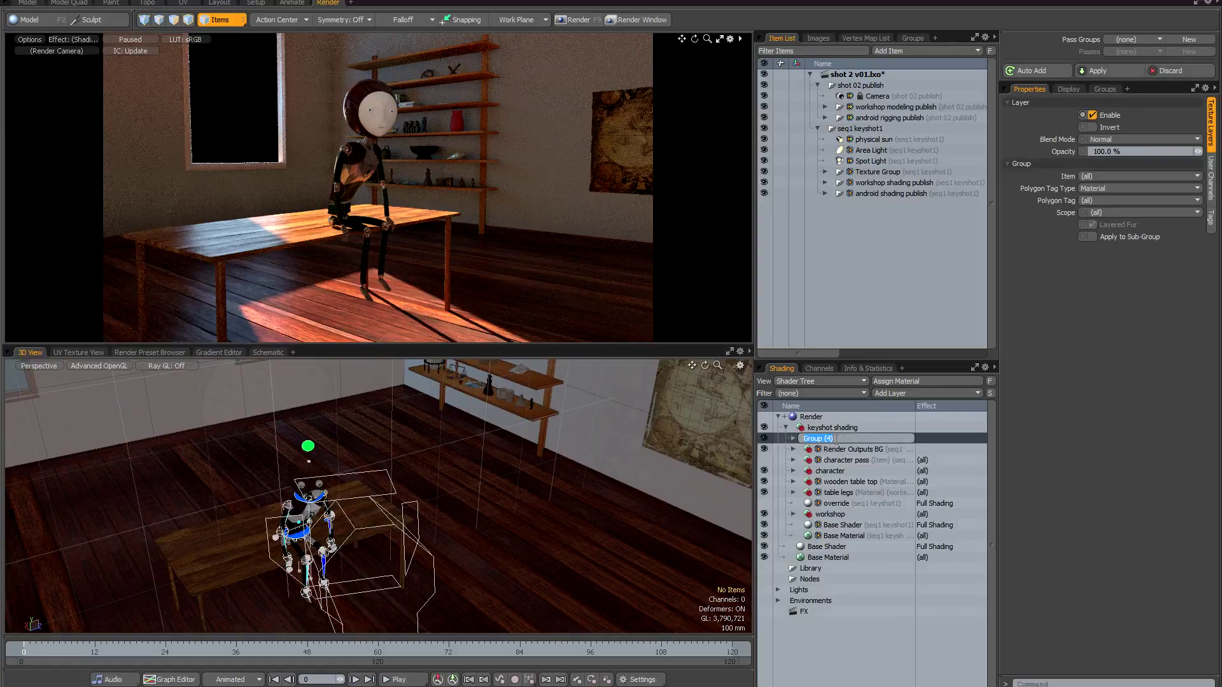
pyautogui.write('REnder Outputs Table')
pyautogui.press('Return')
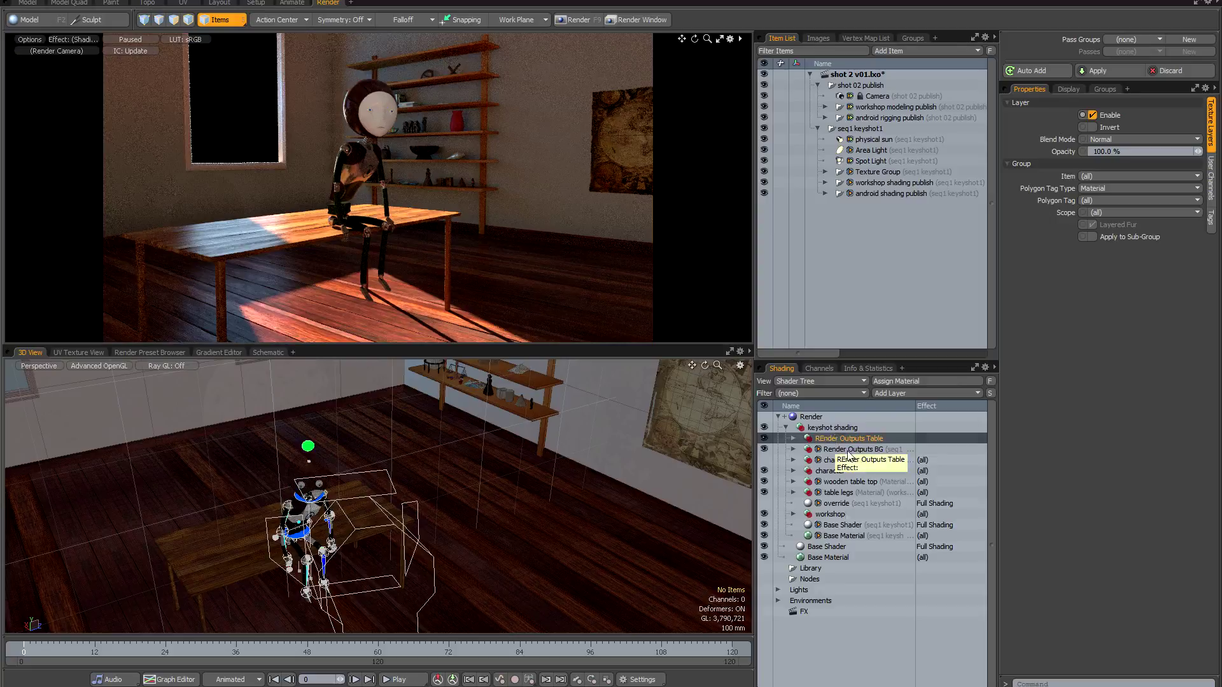
# Duplicate the override shader, place the copy above the wooden table top material and name it "Table override".
pyautogui.click(842, 504)
pyautogui.rightClick(842, 504)
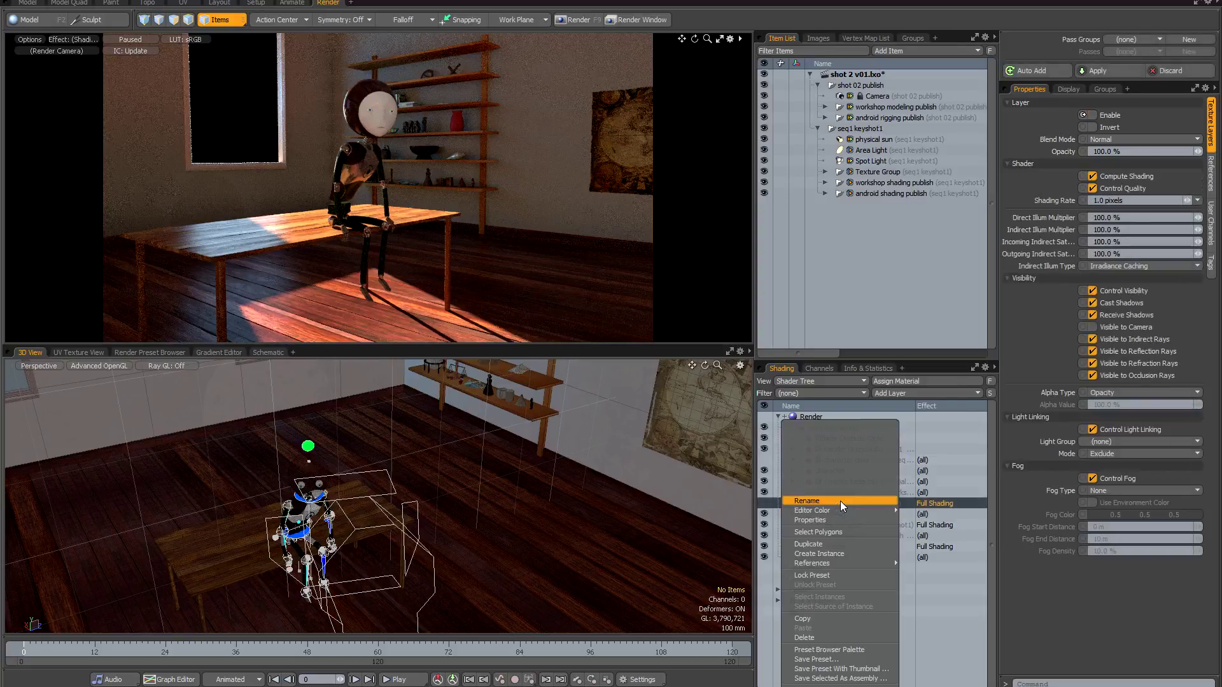
pyautogui.click(820, 544)
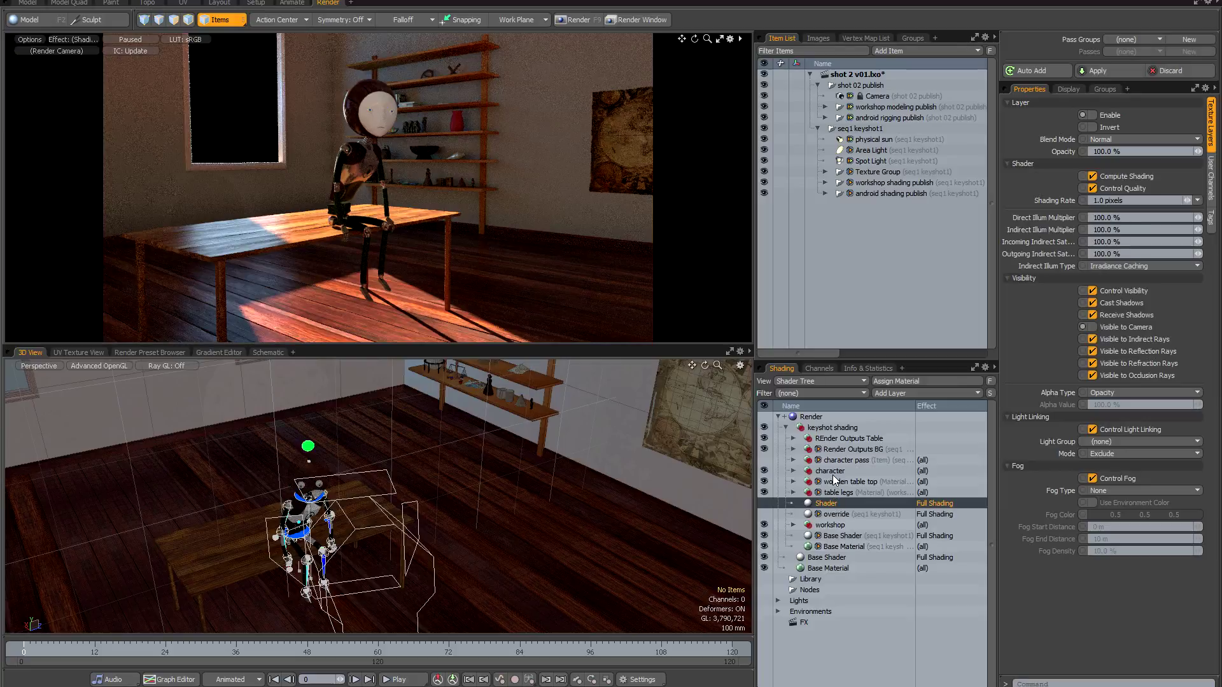
pyautogui.moveTo(835, 477); pyautogui.dragTo(835, 478)
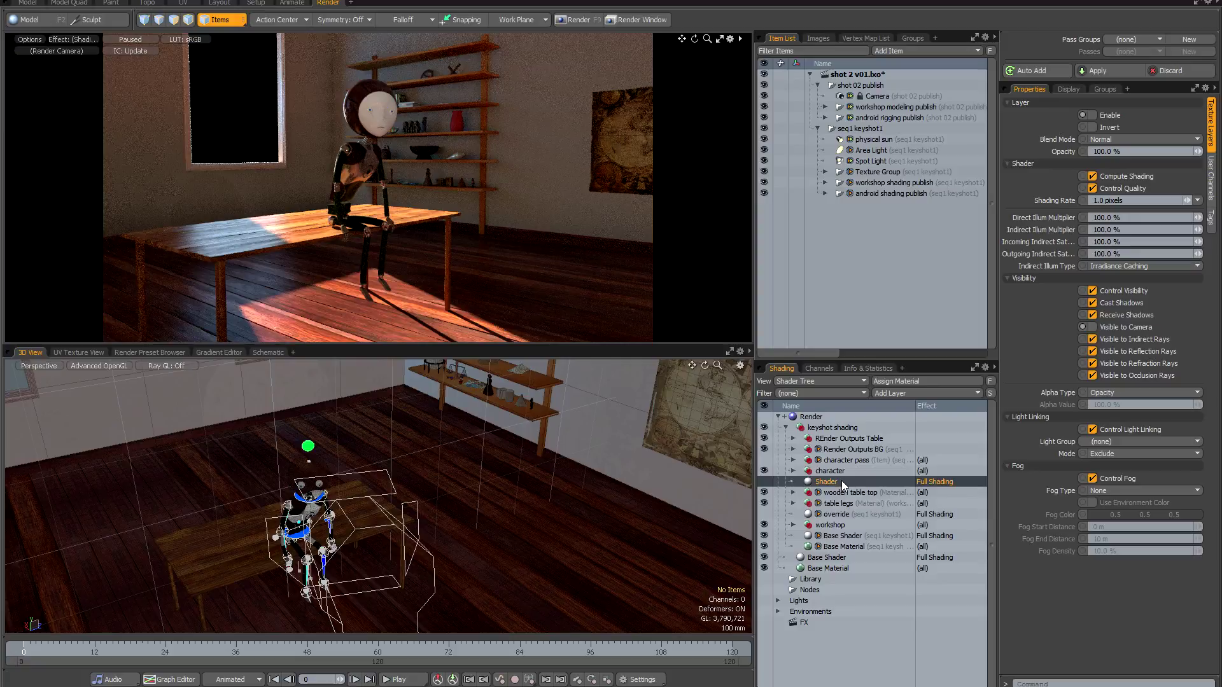
pyautogui.doubleClick(841, 480)
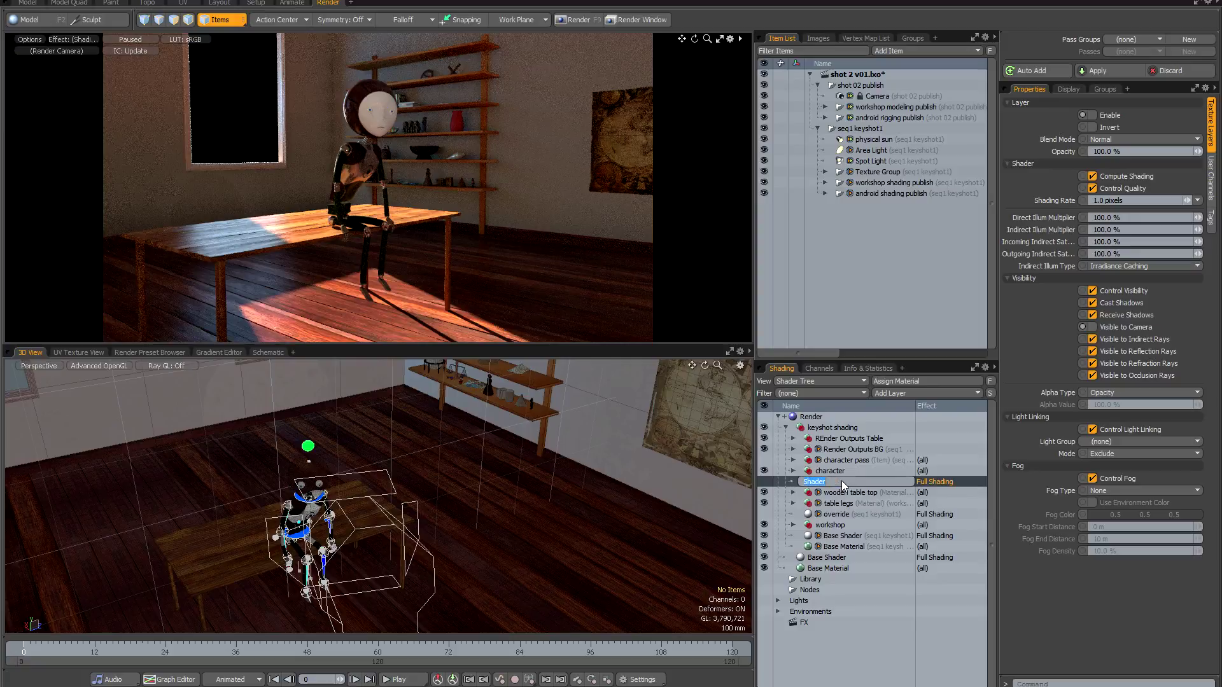
pyautogui.write('Table override')
pyautogui.press('Return')
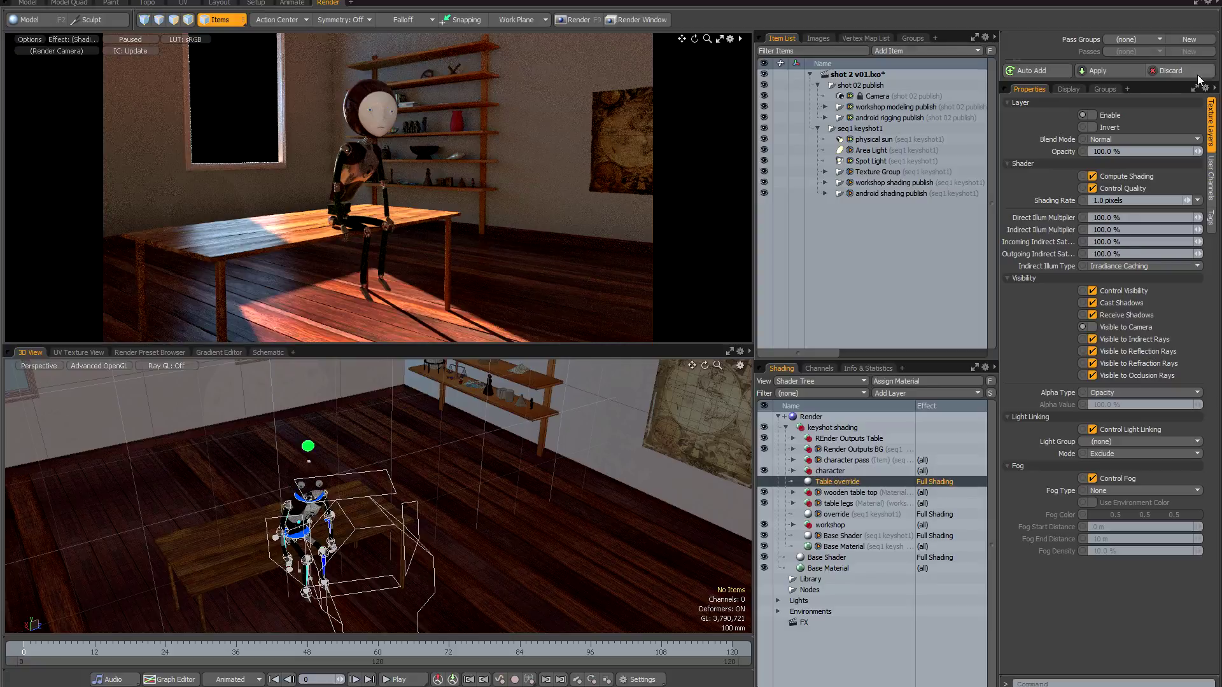
# Create a render pass group named "split passes" and add a pass named "BG pass" to it.
pyautogui.click(1191, 40)
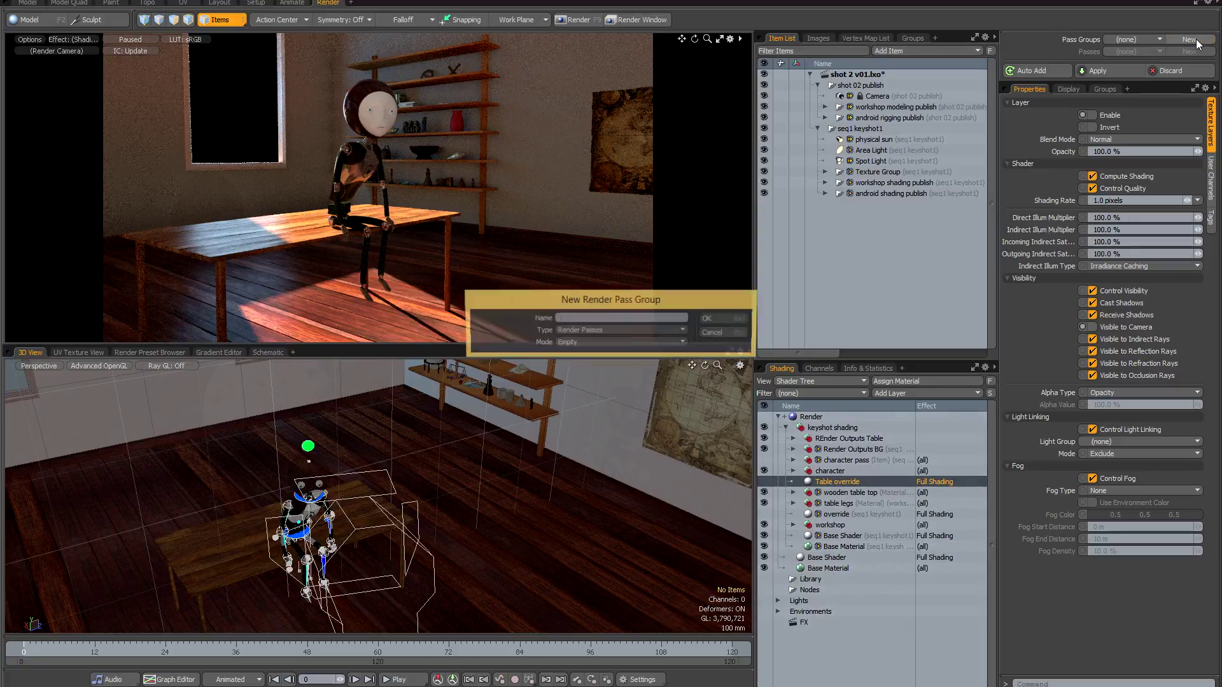
pyautogui.write('split passes')
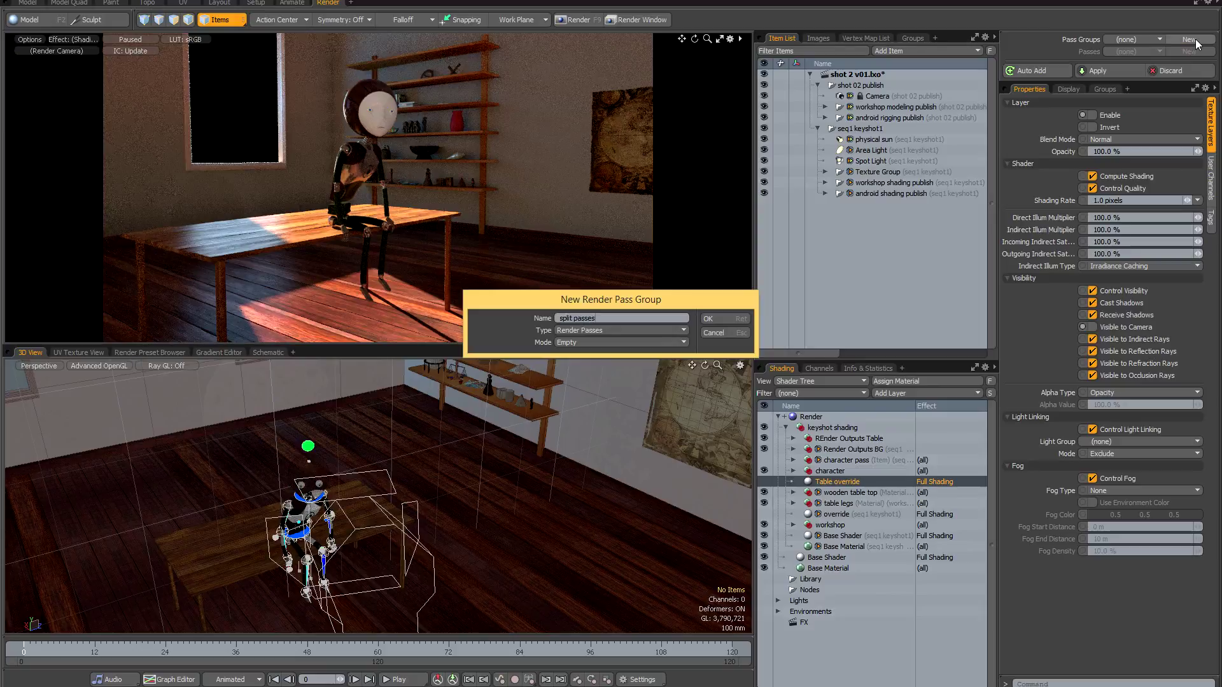
pyautogui.press('Return')
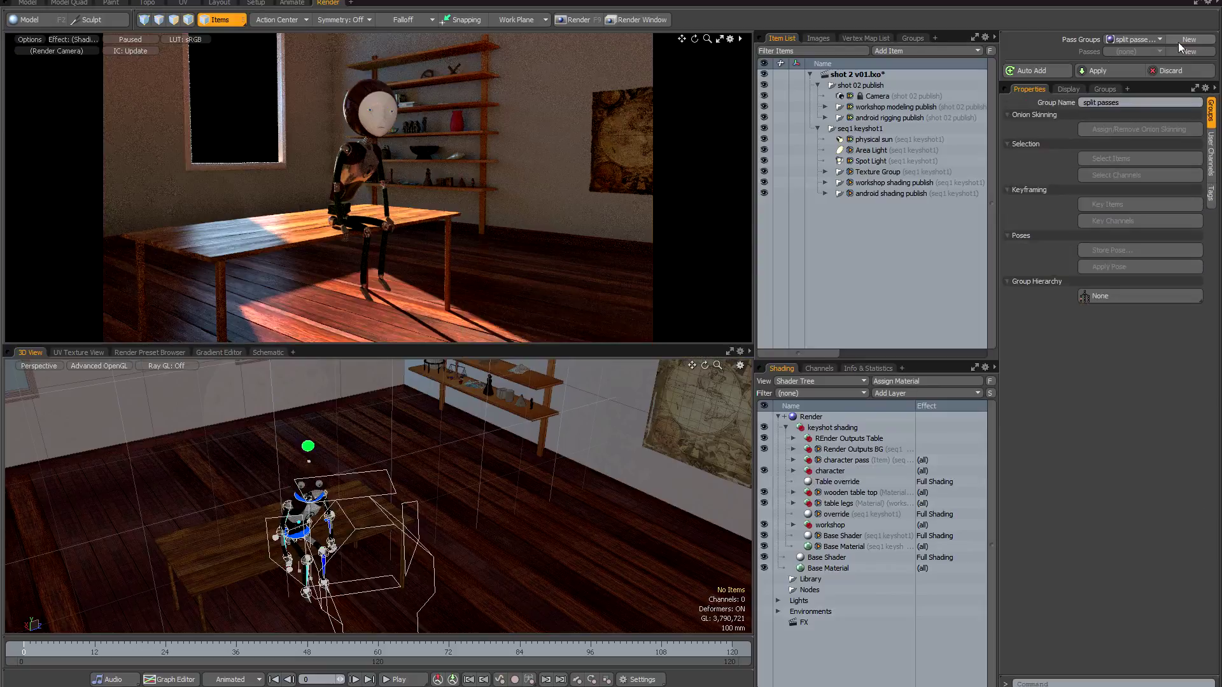
pyautogui.click(1190, 53)
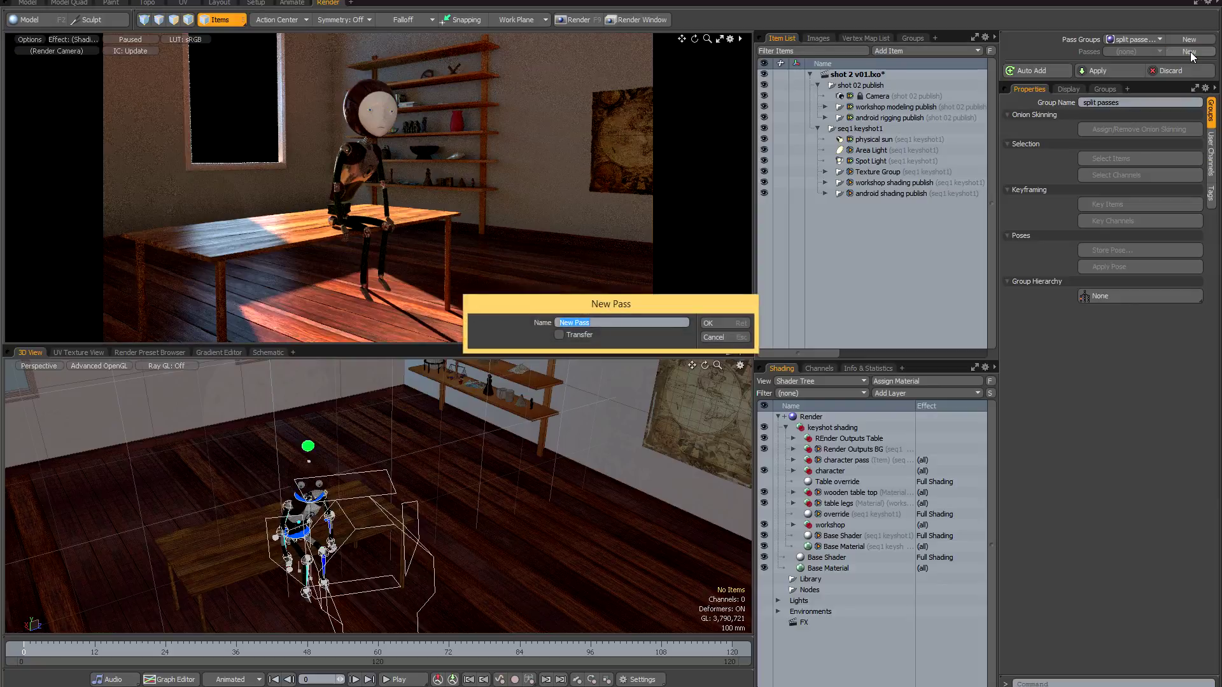
pyautogui.write('BG pass')
pyautogui.press('Return')
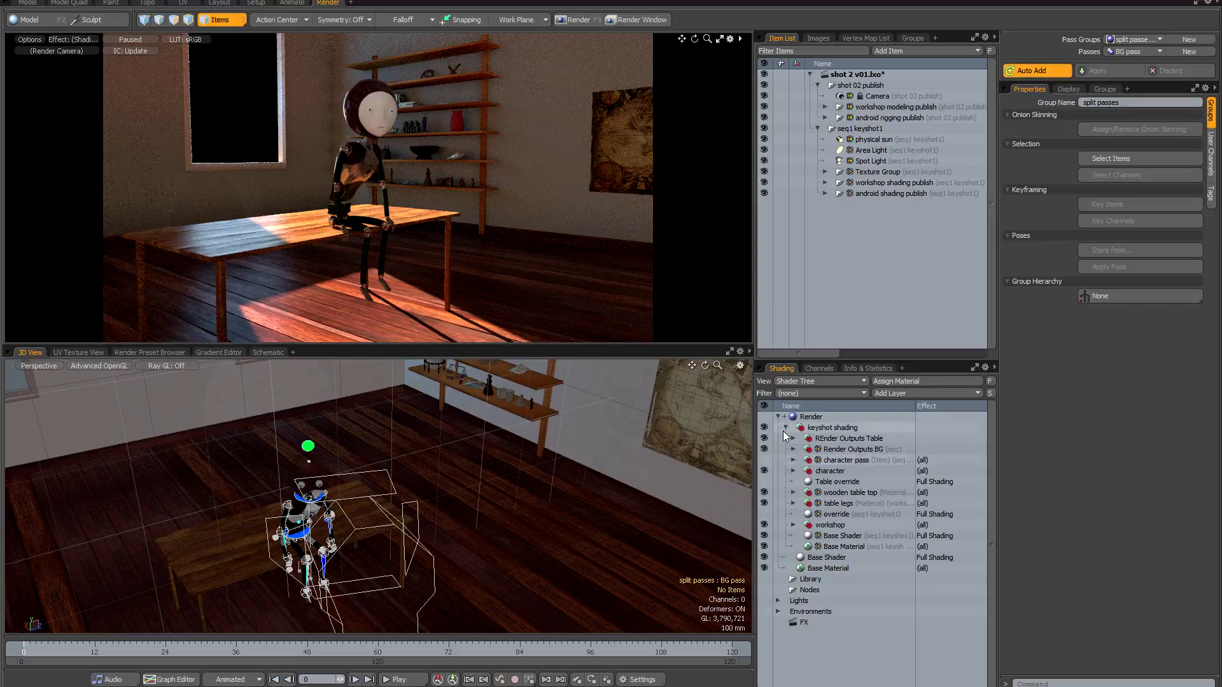
# For the BG pass, disable the REnder Outputs Table group and make the character group's Base Shader invisible to camera.
pyautogui.click(763, 439)
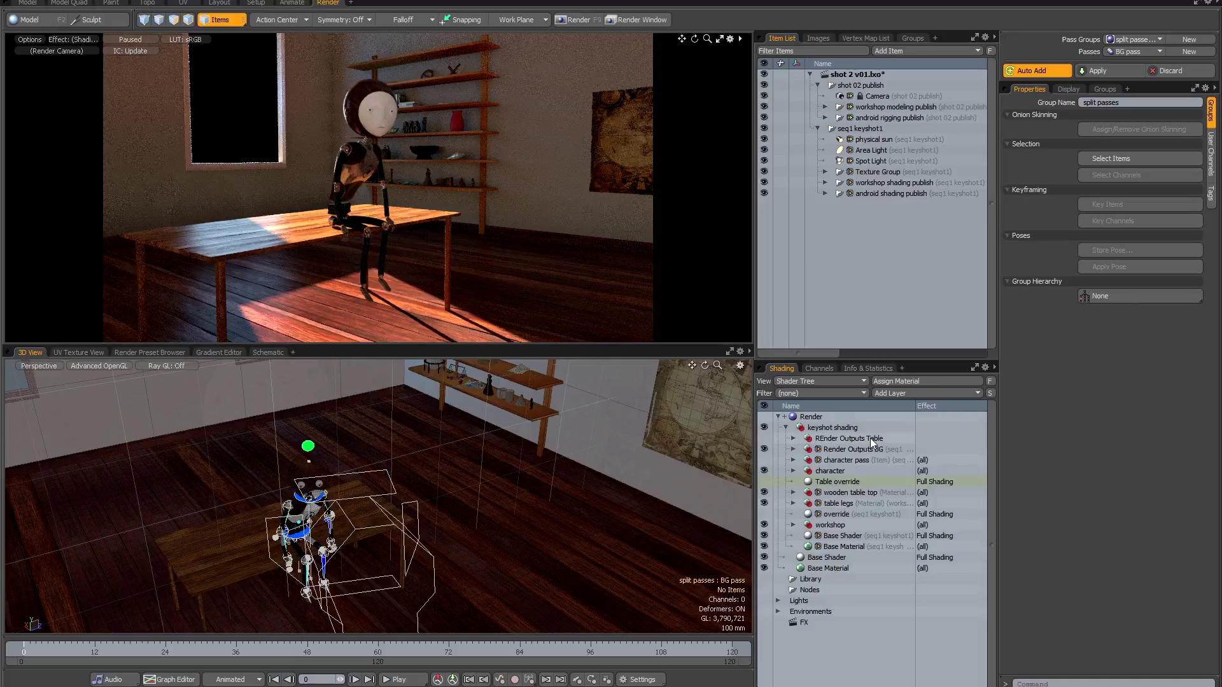
pyautogui.click(793, 471)
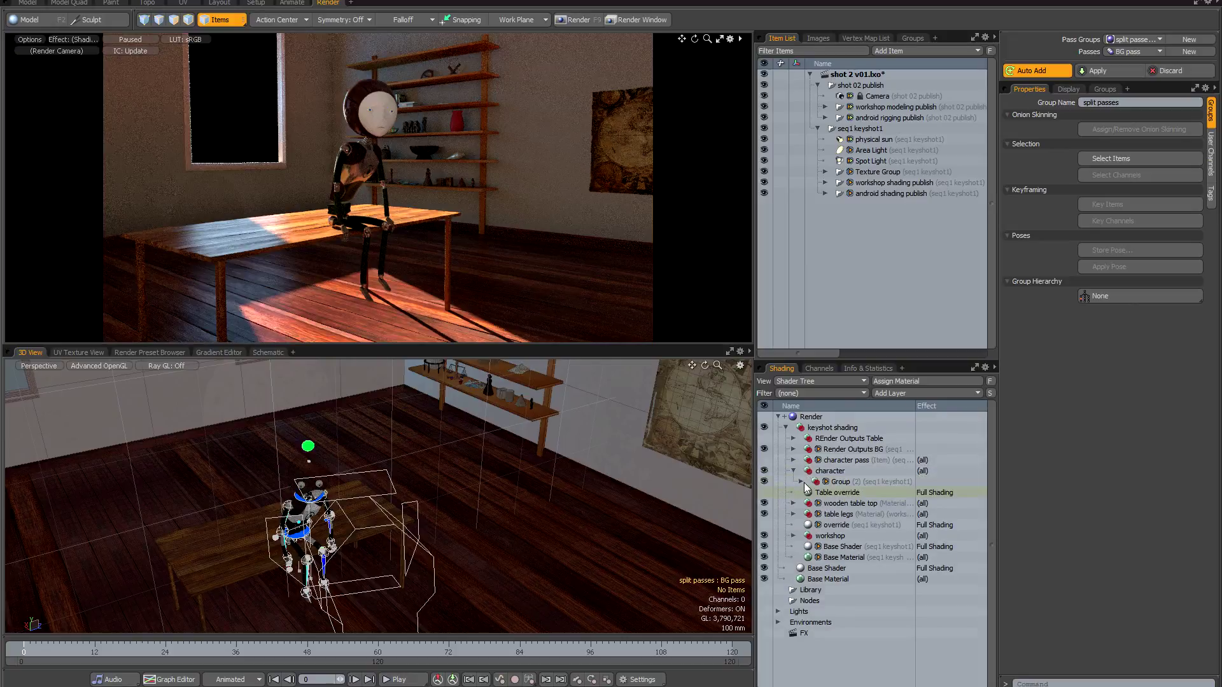
pyautogui.click(801, 482)
pyautogui.scroll(-1, 827, 474)
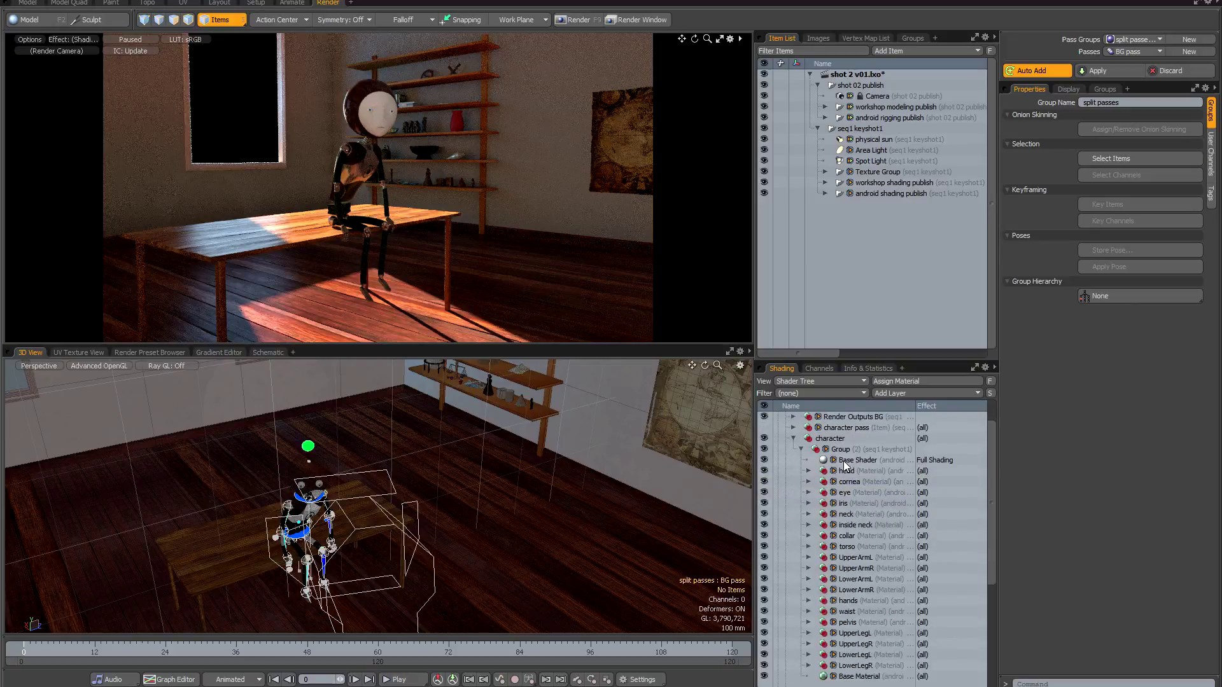
pyautogui.click(845, 462)
pyautogui.click(1092, 327)
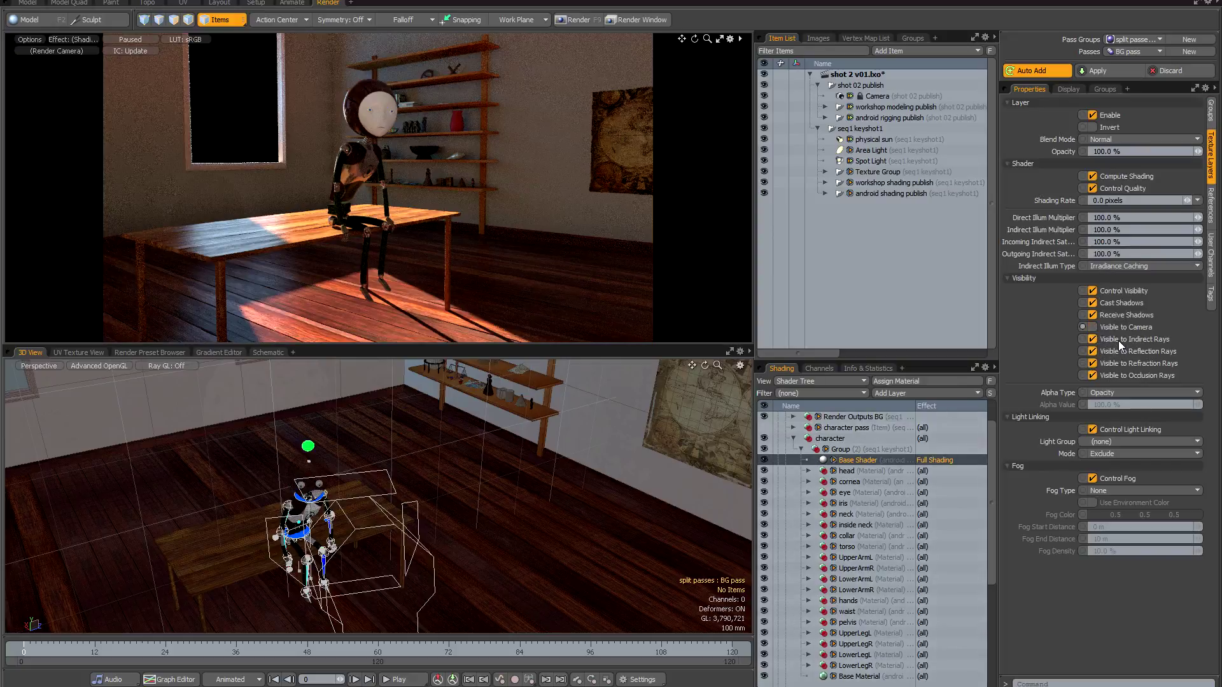
# Make the wooden table top and table legs shaders invisible to camera, apply the edits to the BG pass and turn off Auto Add.
pyautogui.click(793, 438)
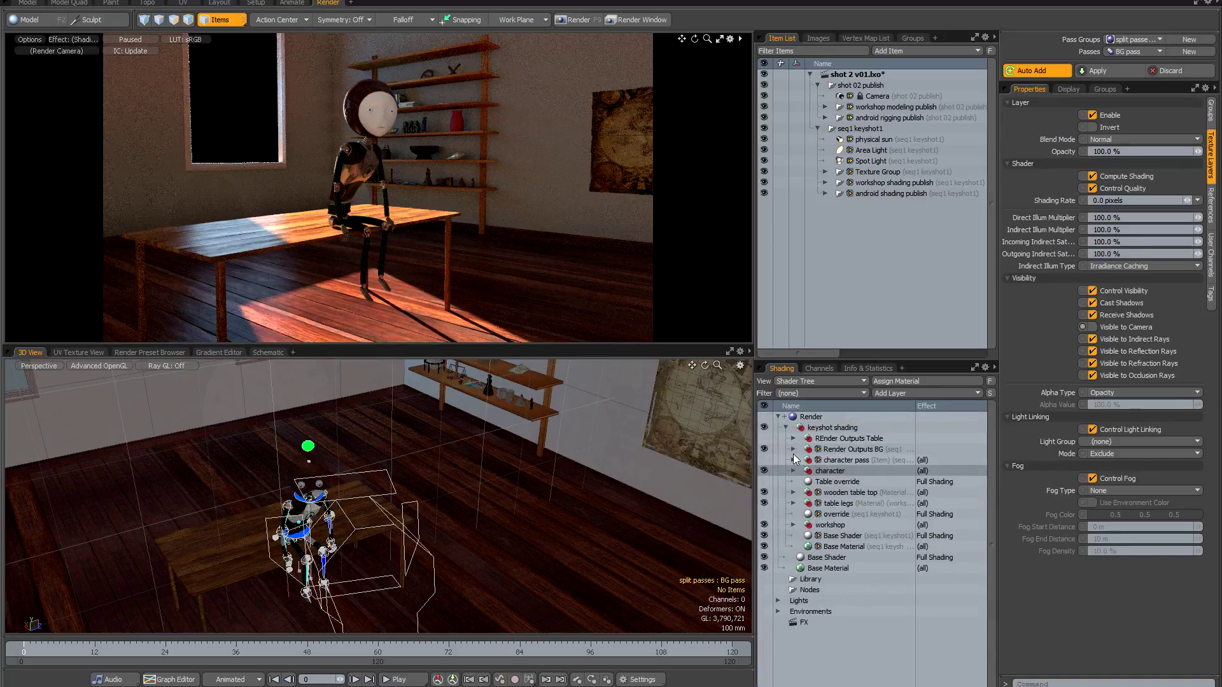
pyautogui.click(792, 492)
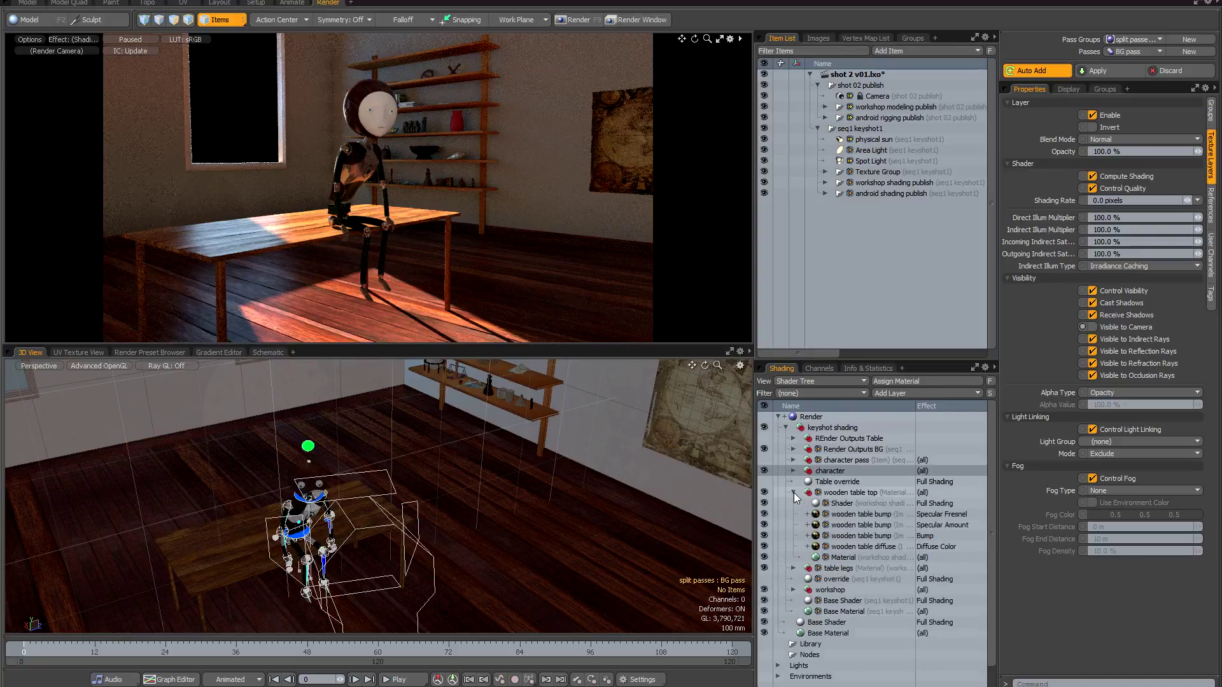
pyautogui.click(845, 502)
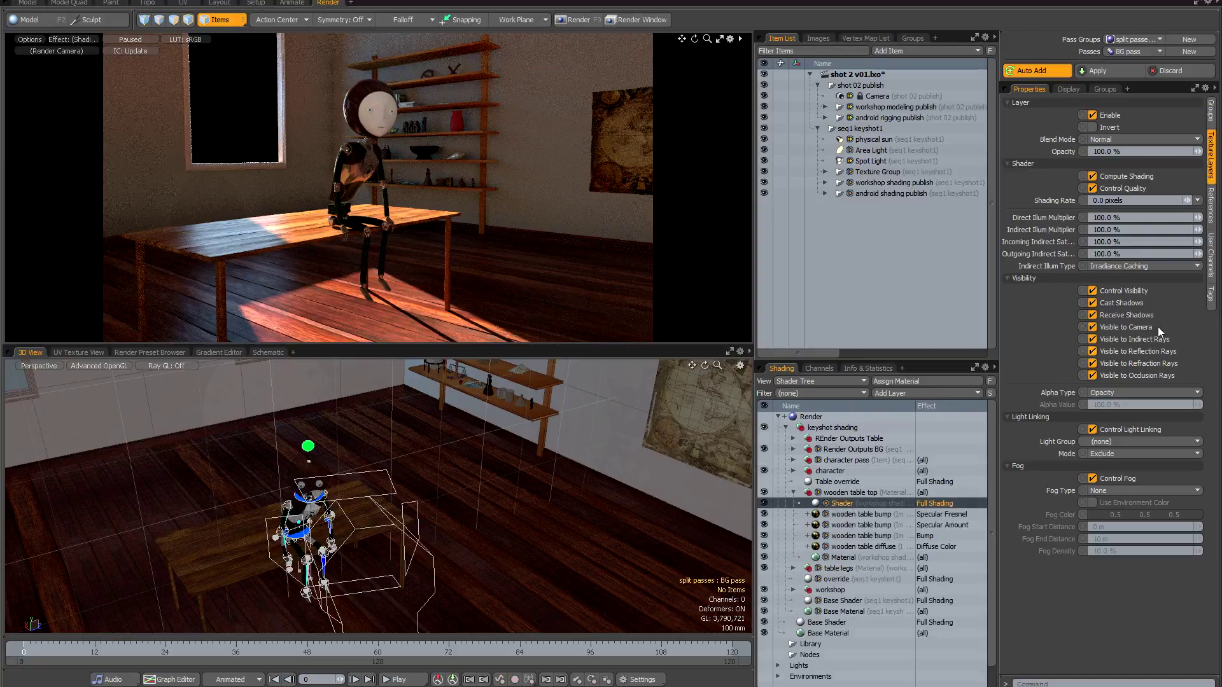
pyautogui.click(1092, 327)
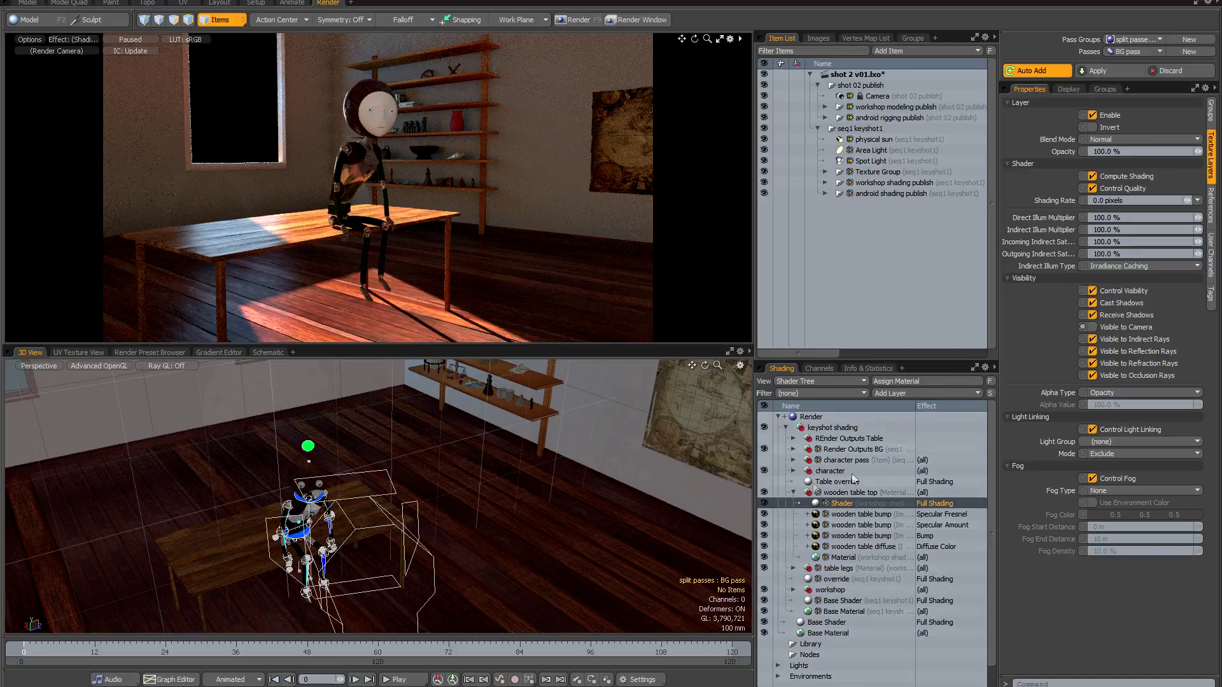
pyautogui.click(793, 493)
pyautogui.click(793, 504)
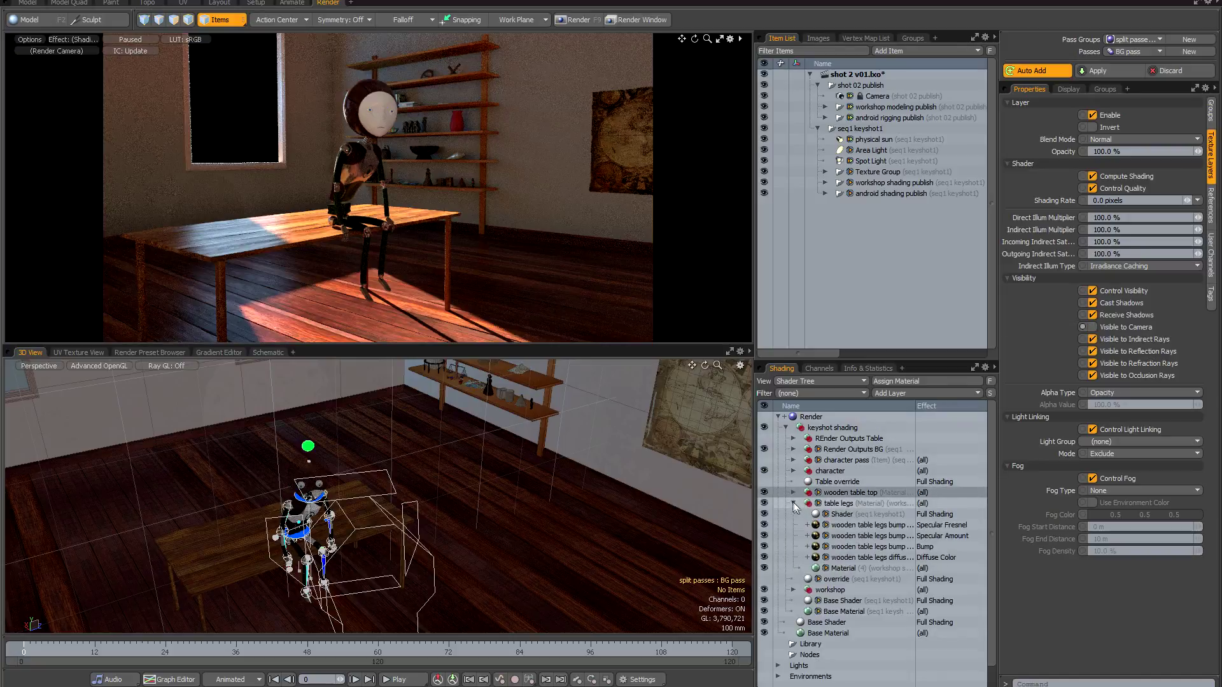
pyautogui.click(842, 515)
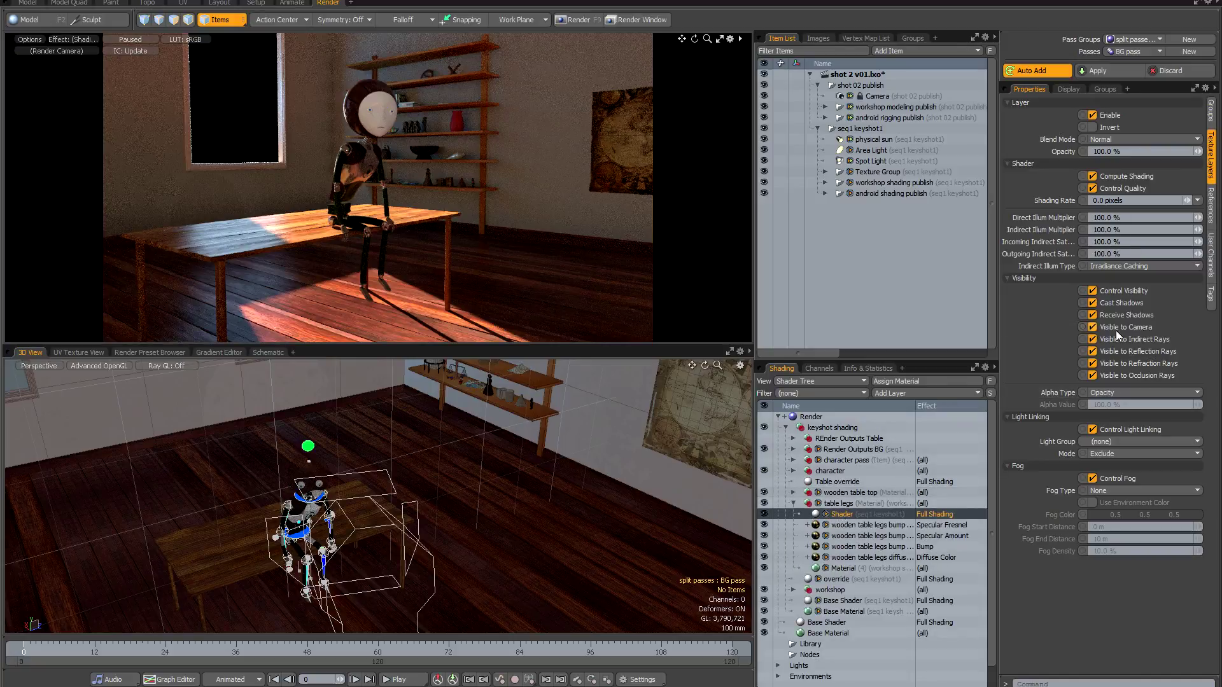
pyautogui.click(1093, 328)
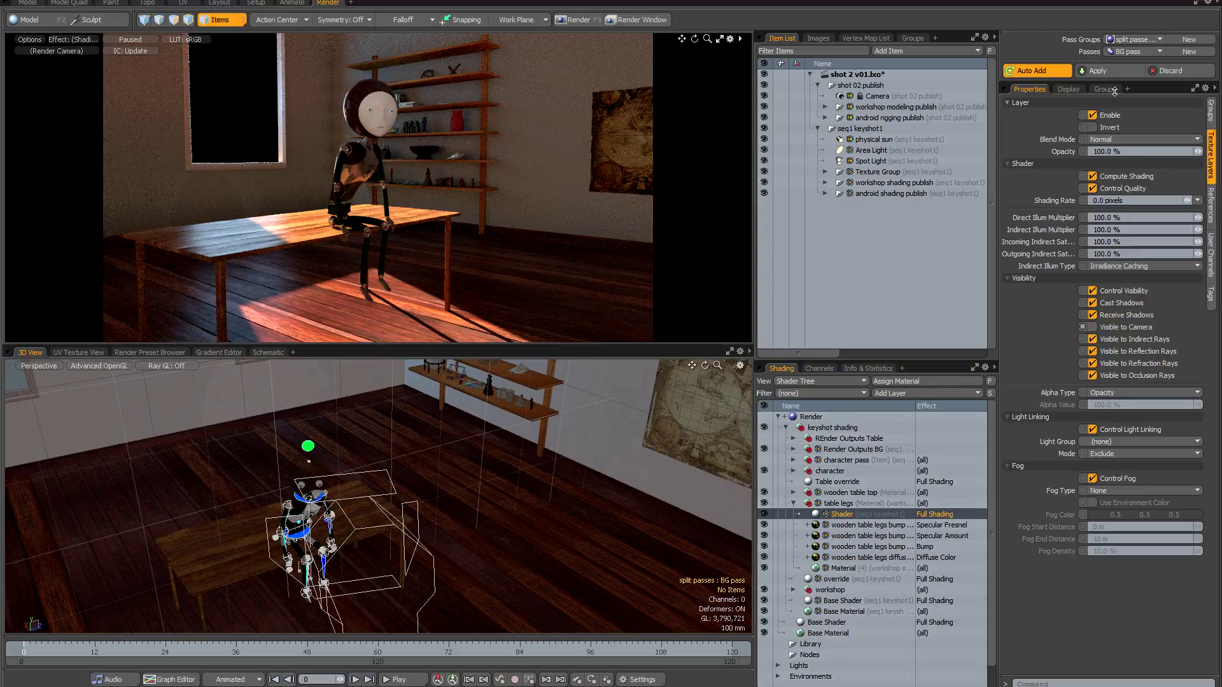
pyautogui.click(1108, 71)
pyautogui.click(1044, 72)
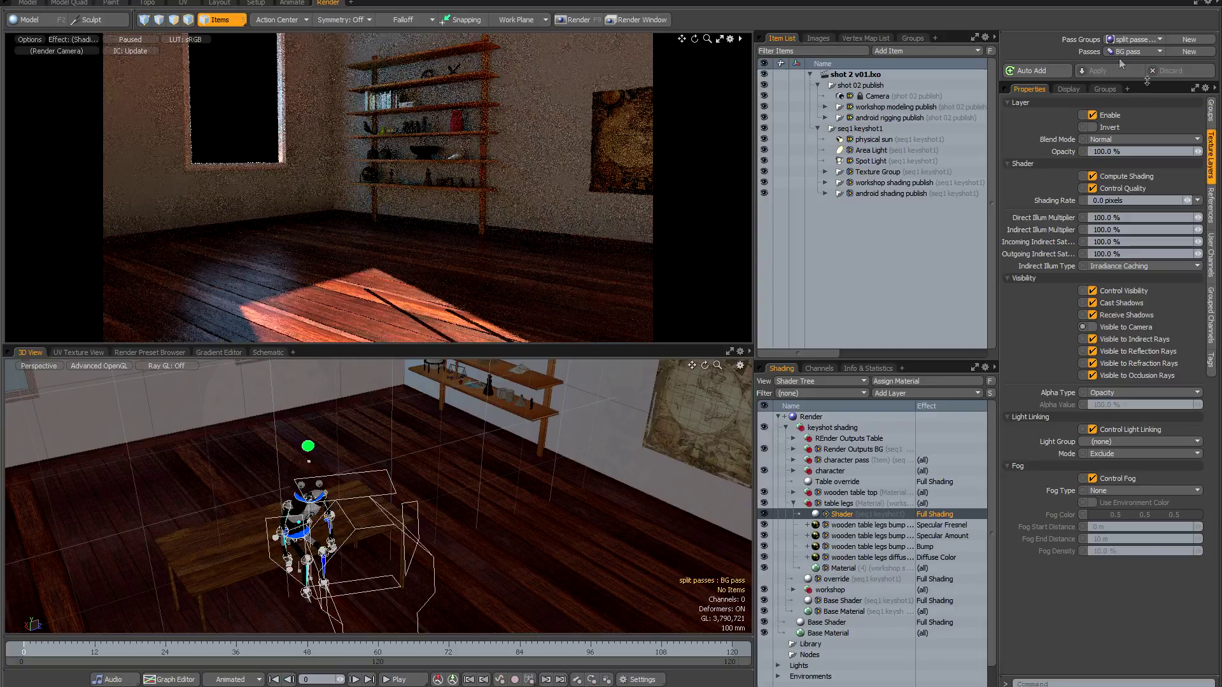
# Add a pass named "Table pass" to the group and turn on Auto Add for its edits.
pyautogui.click(1190, 52)
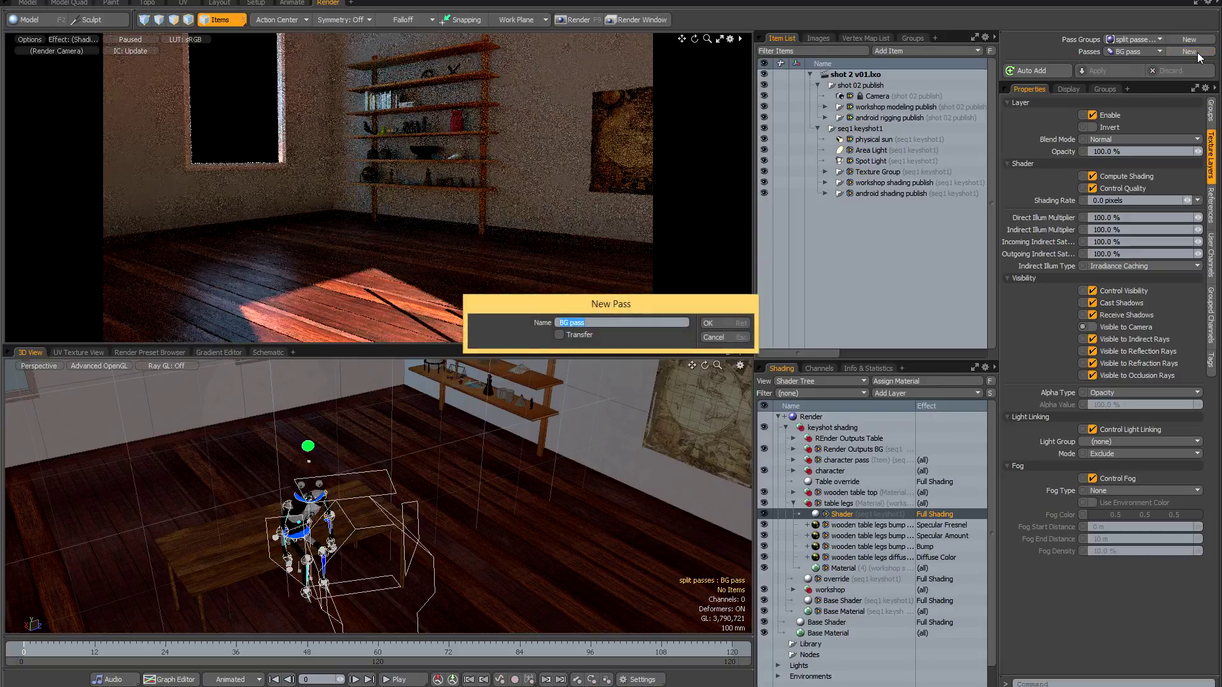
pyautogui.write('Table')
pyautogui.press('Return')
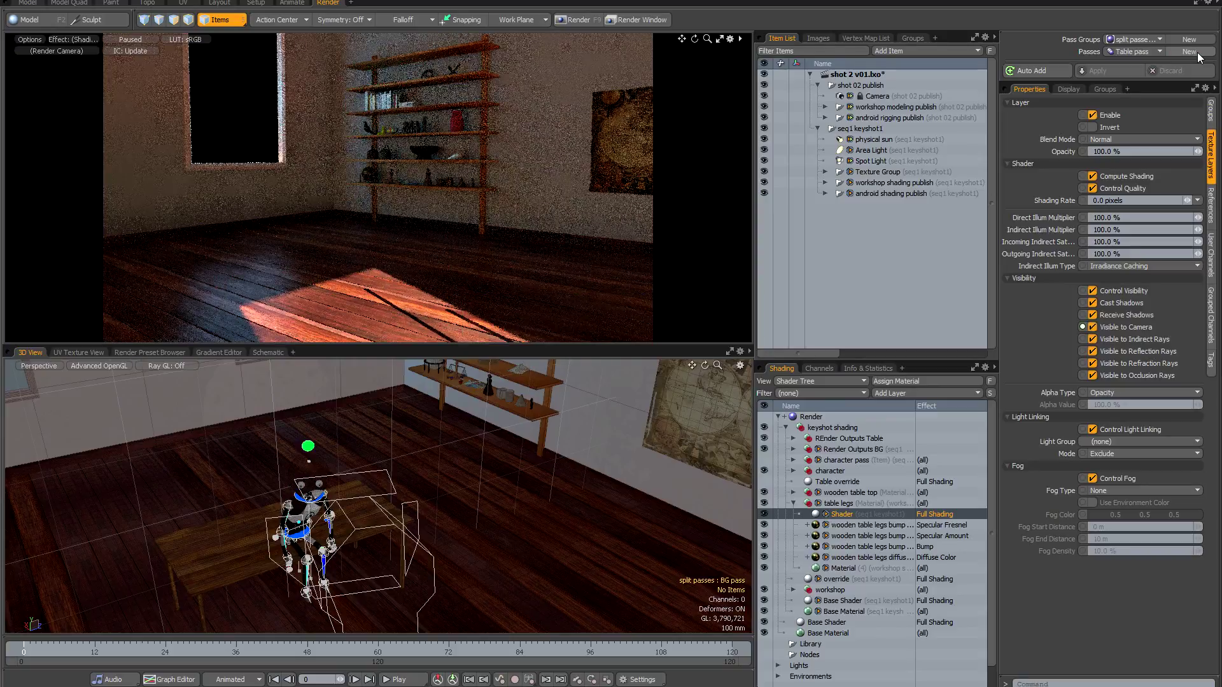
pyautogui.click(793, 503)
pyautogui.click(1056, 72)
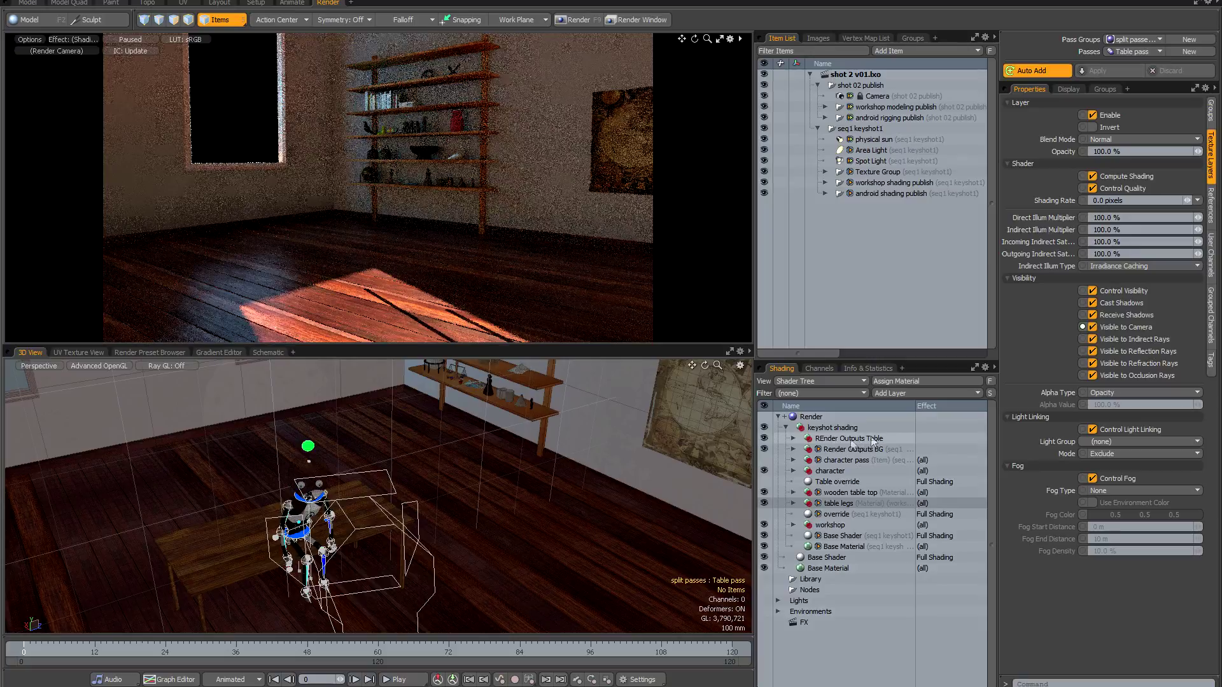
# For the Table pass, disable the Render Outputs BG group and make the character's Base Shader invisible to camera.
pyautogui.click(765, 451)
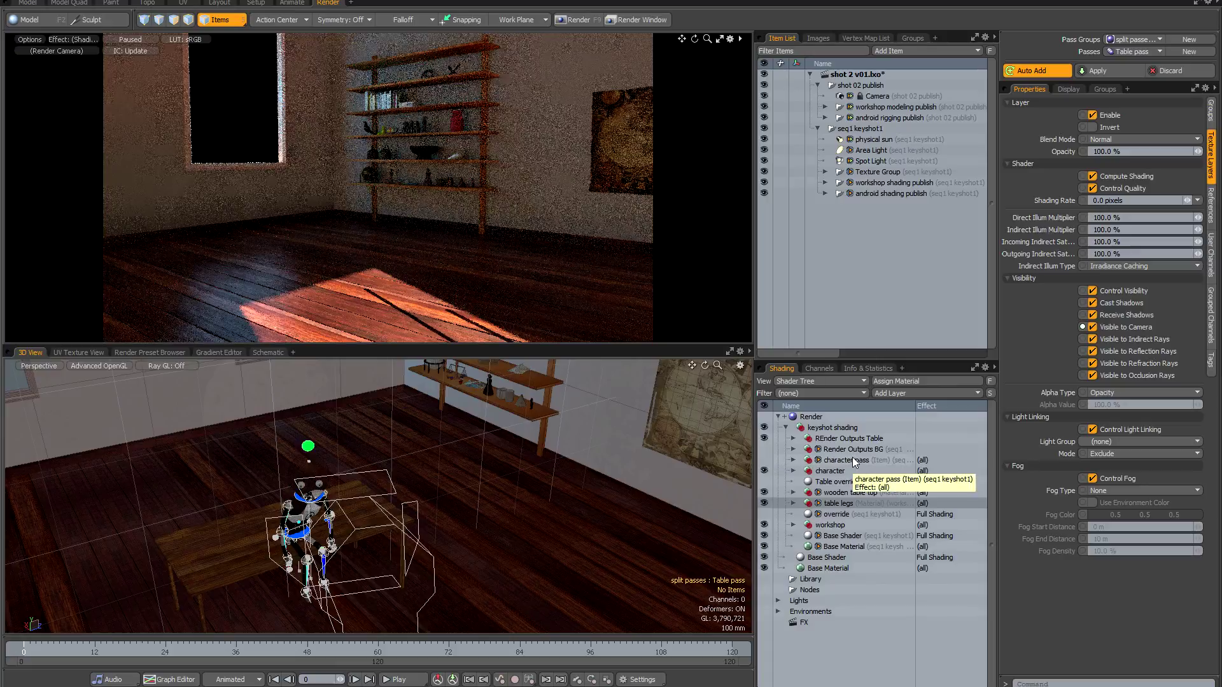
pyautogui.click(794, 472)
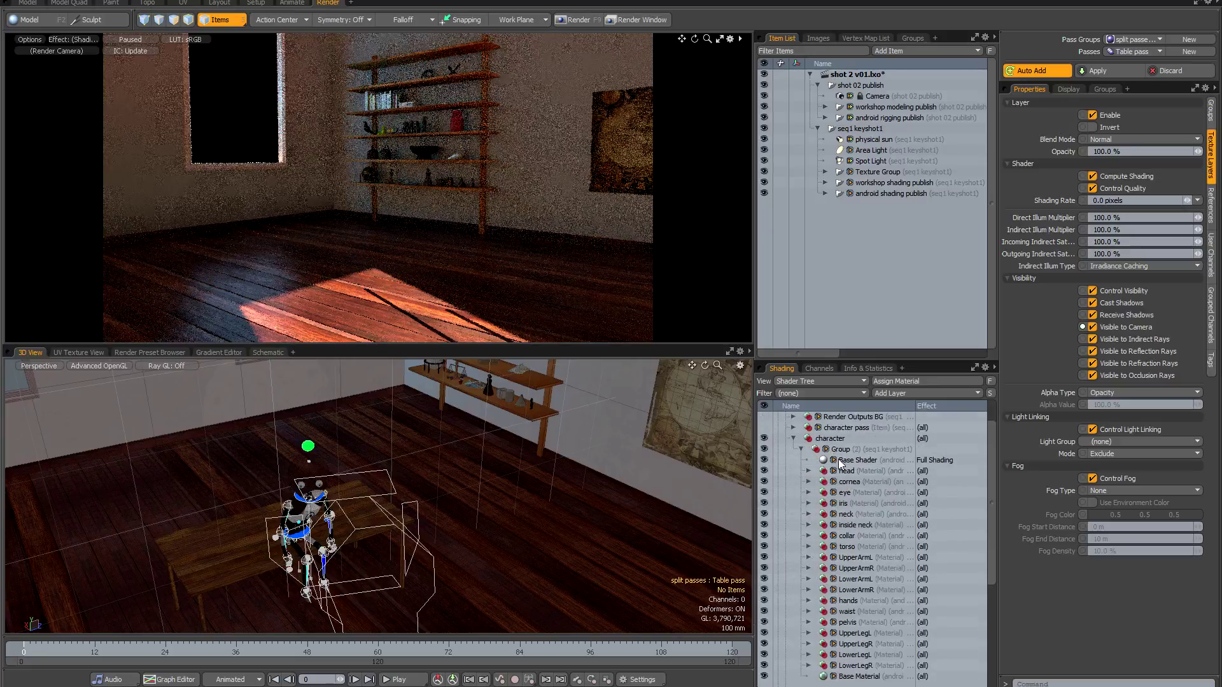
pyautogui.click(839, 461)
pyautogui.click(1092, 327)
pyautogui.click(793, 439)
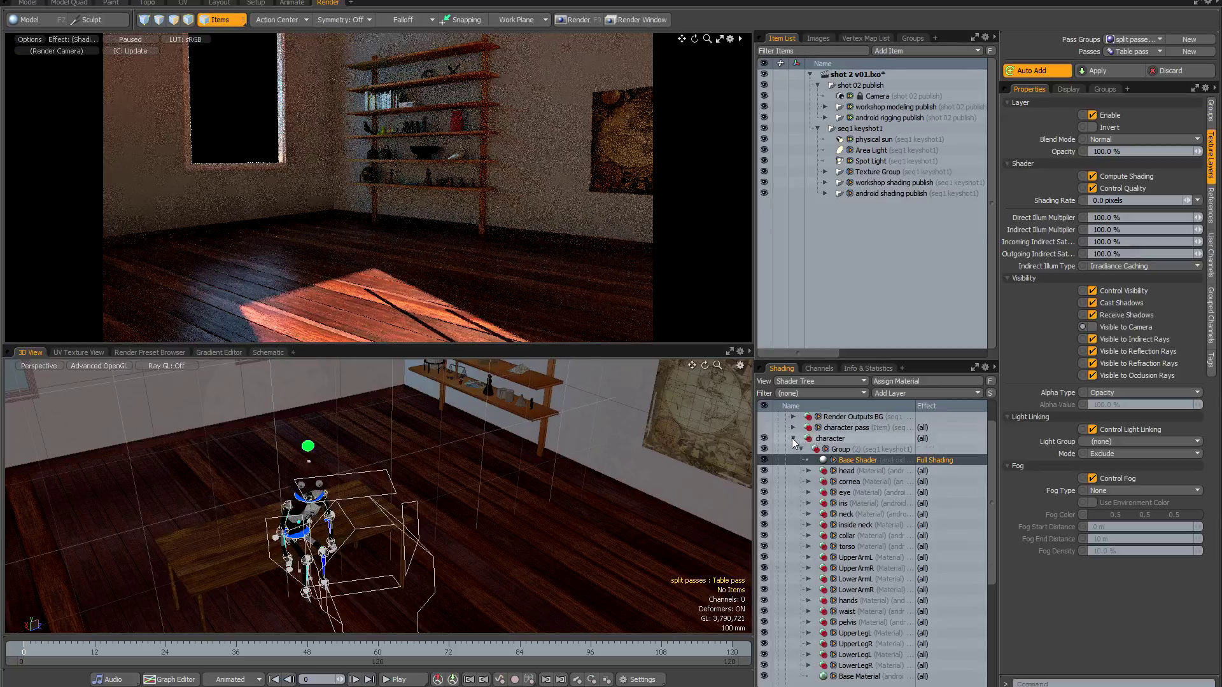
# Enable the override shader below the table legs, apply the edits to the Table pass and turn off Auto Add.
pyautogui.click(765, 514)
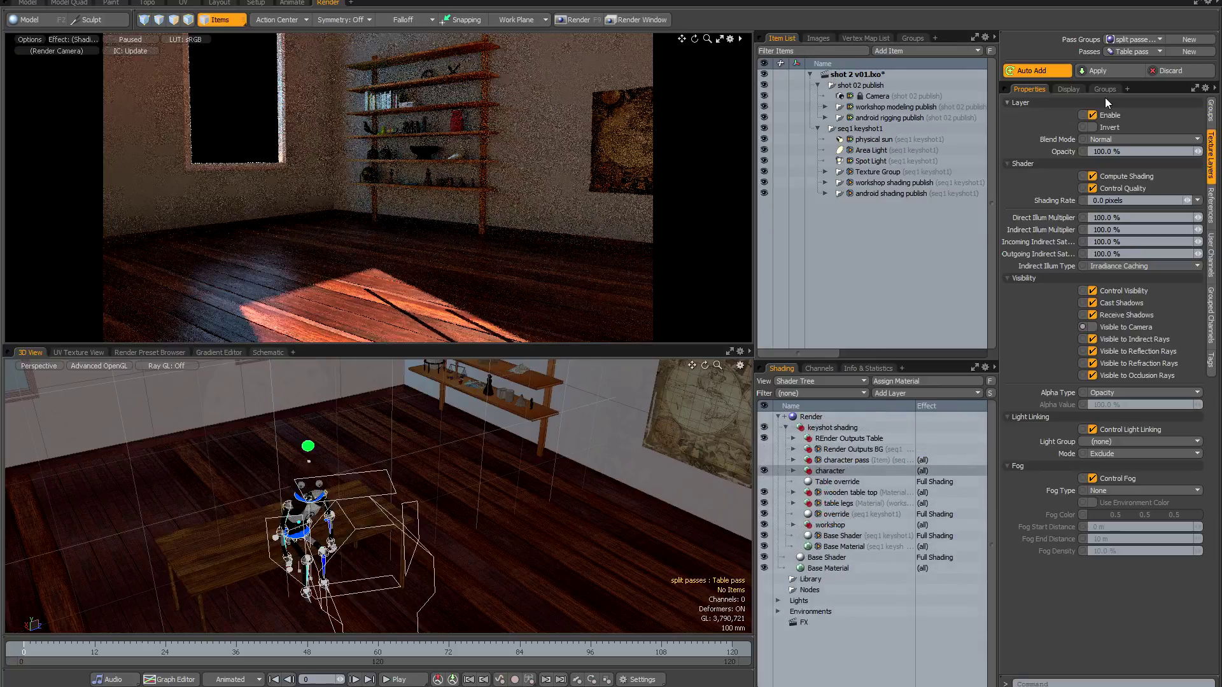
pyautogui.click(1108, 72)
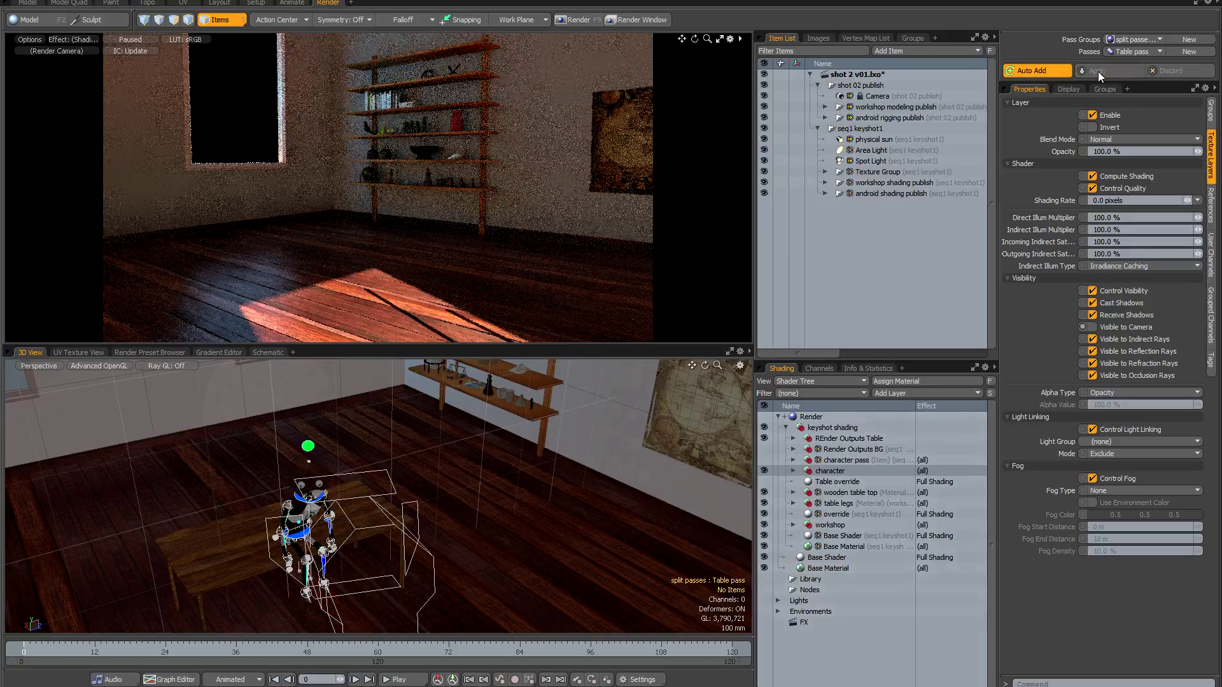
pyautogui.click(1048, 72)
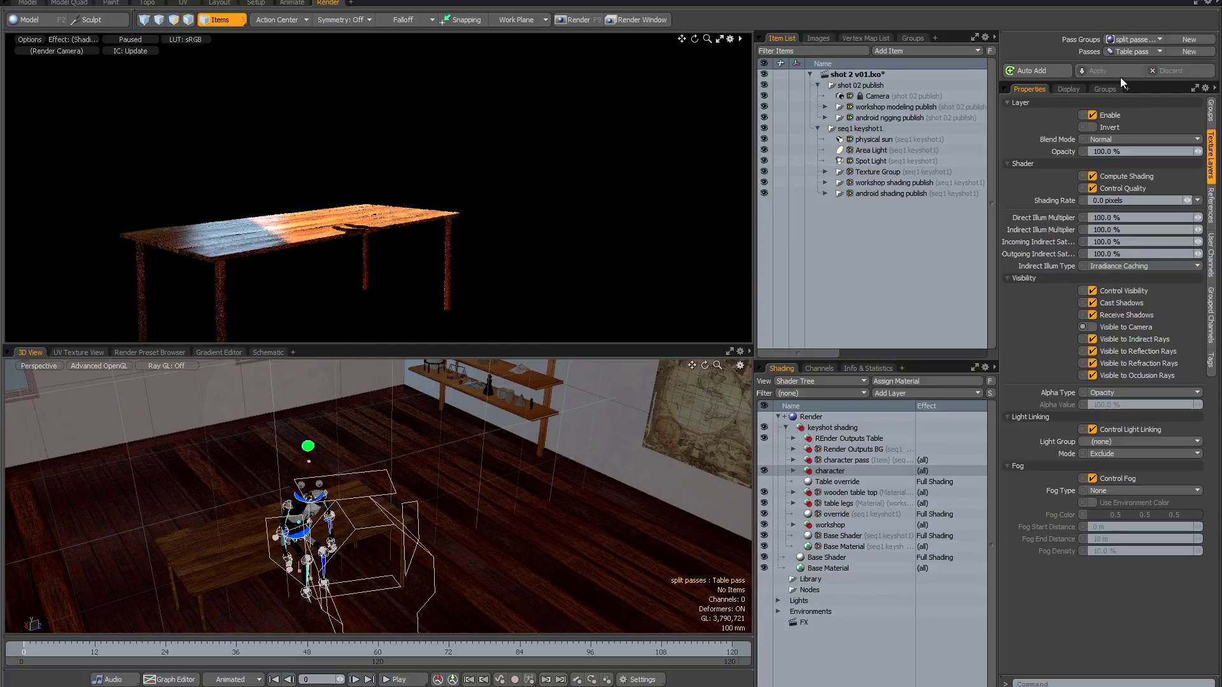
# Add a pass named "CH pass" to the split passes group, with Auto Add on.
pyautogui.click(1188, 52)
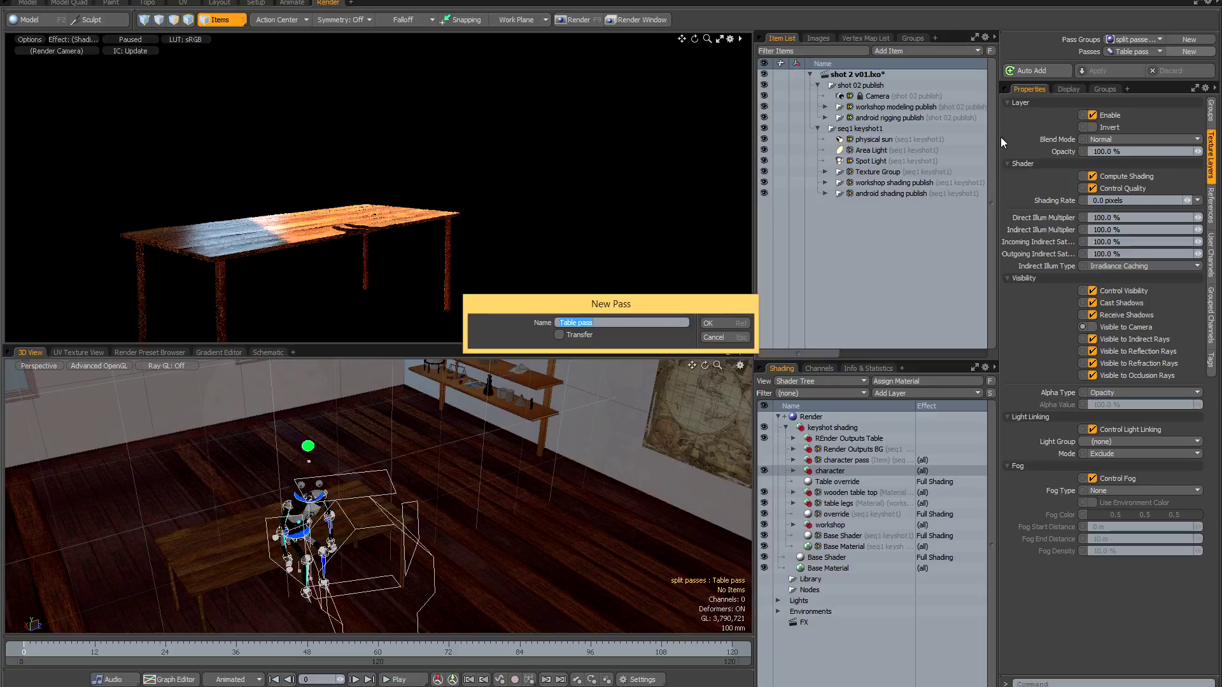
pyautogui.write('CH')
pyautogui.press('Return')
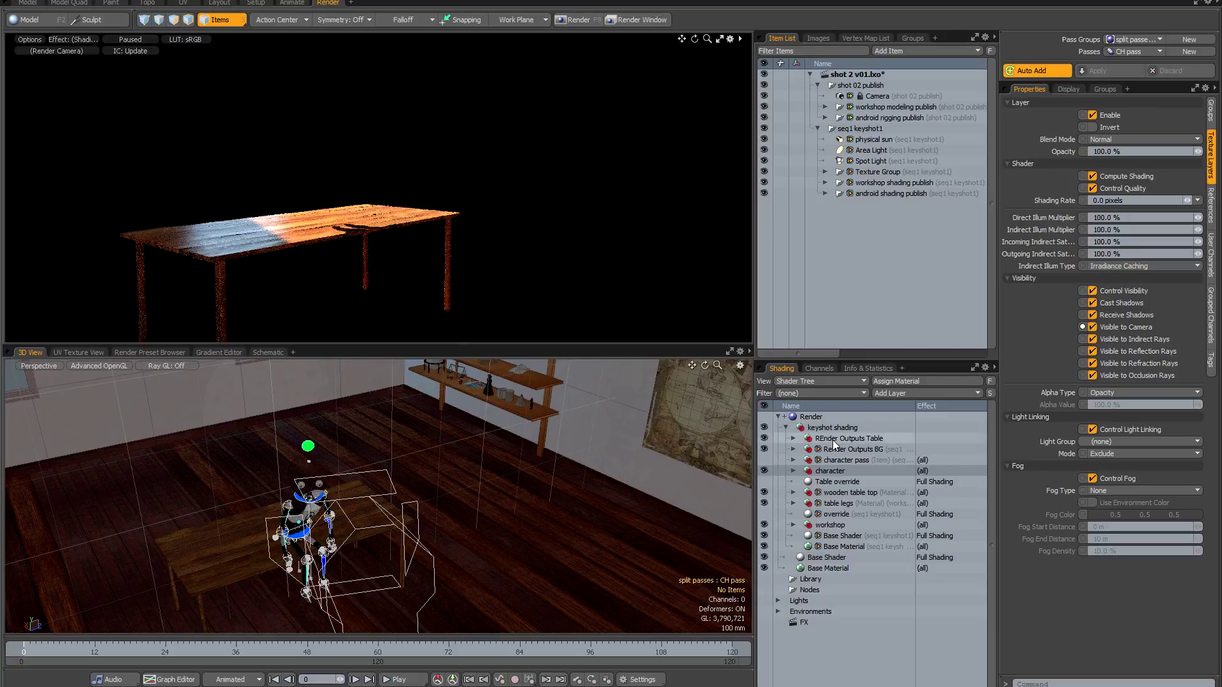
# For the CH pass, disable the Table and BG render output groups and enable the character pass group and Table override shader.
pyautogui.click(764, 438)
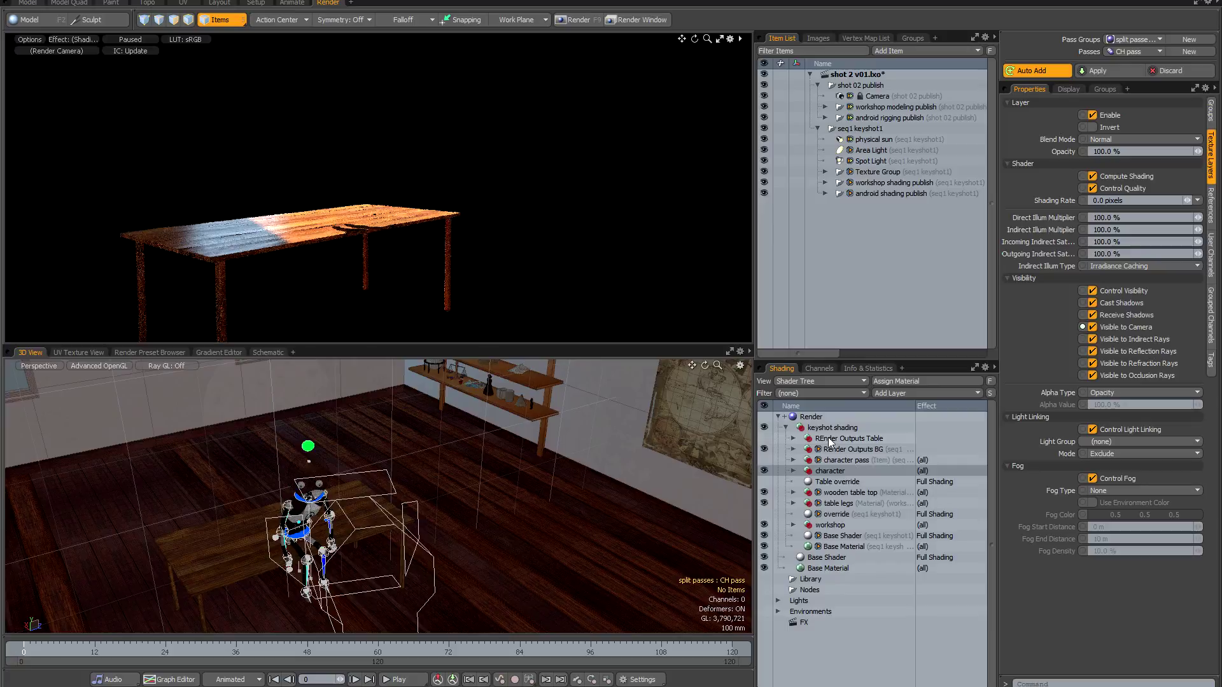
pyautogui.click(764, 448)
pyautogui.click(764, 481)
pyautogui.click(835, 514)
pyautogui.click(833, 483)
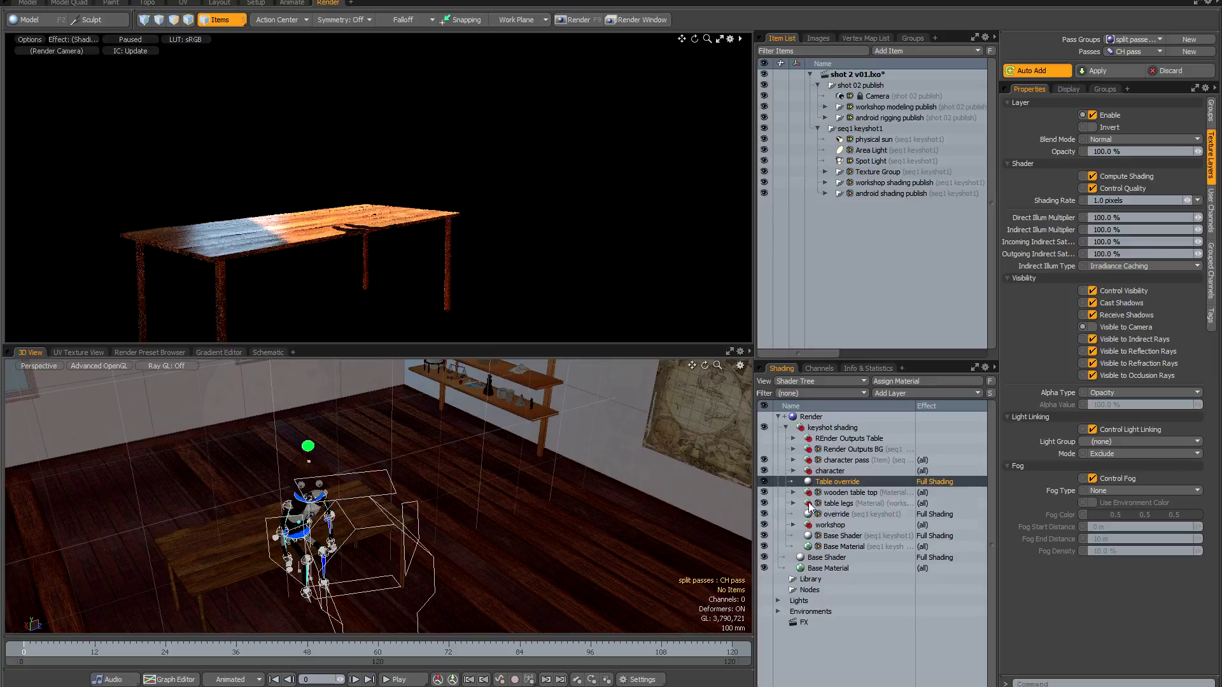
# Set the wooden table top material's reflection rays to 64, apply the edits to the CH pass and turn off Auto Add.
pyautogui.click(793, 493)
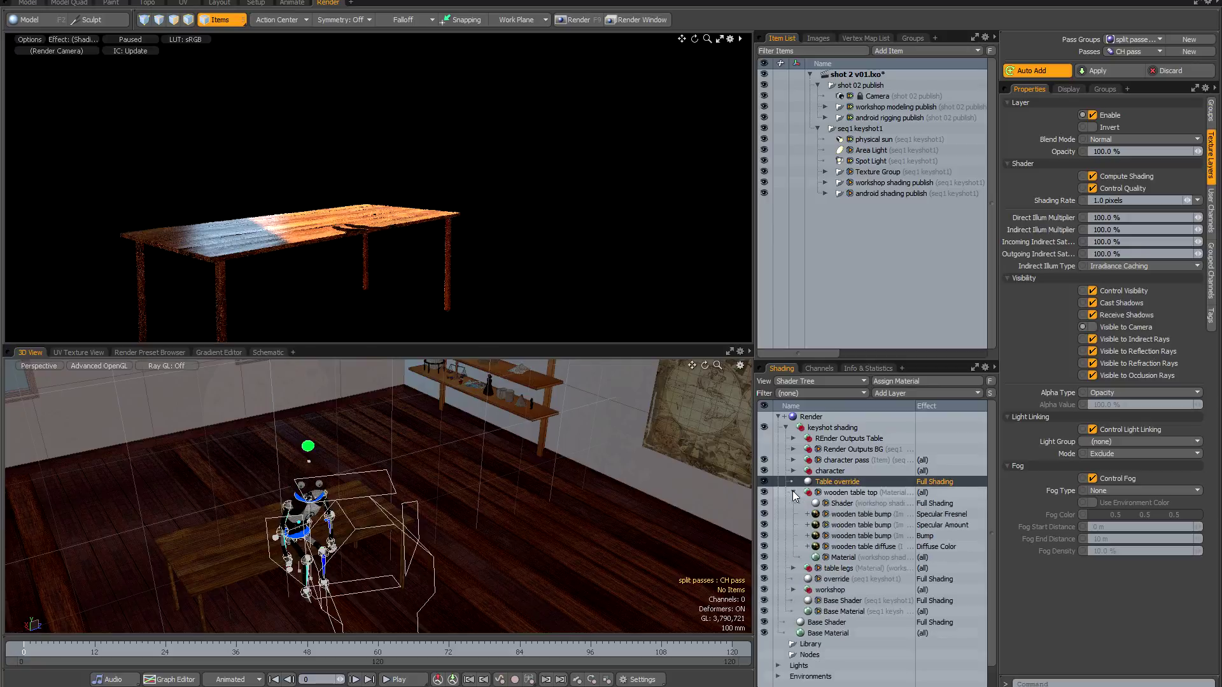
pyautogui.click(836, 558)
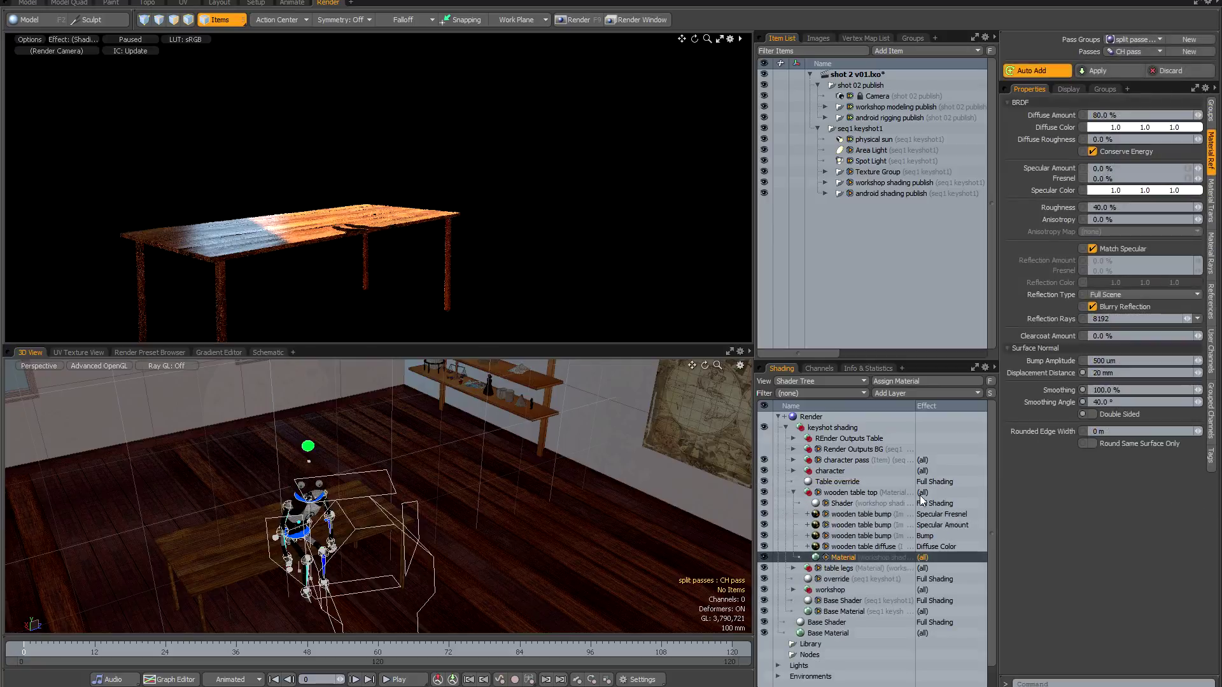
pyautogui.doubleClick(1134, 316)
pyautogui.write('64')
pyautogui.click(1111, 70)
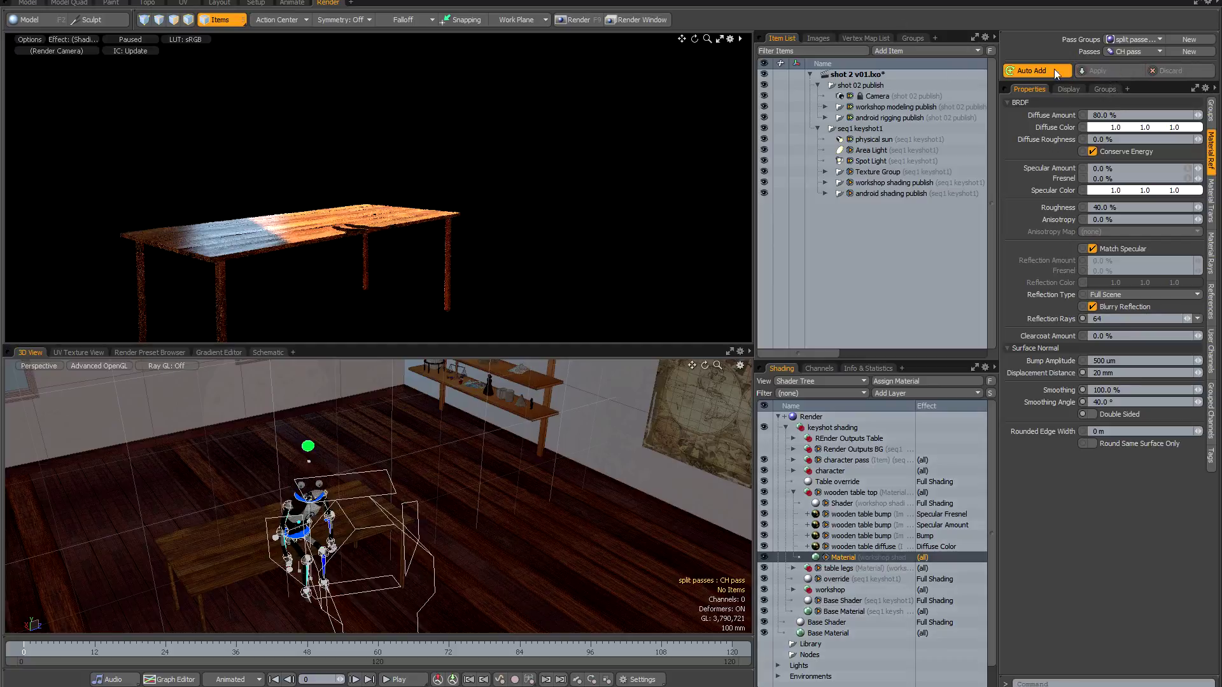
pyautogui.click(1048, 69)
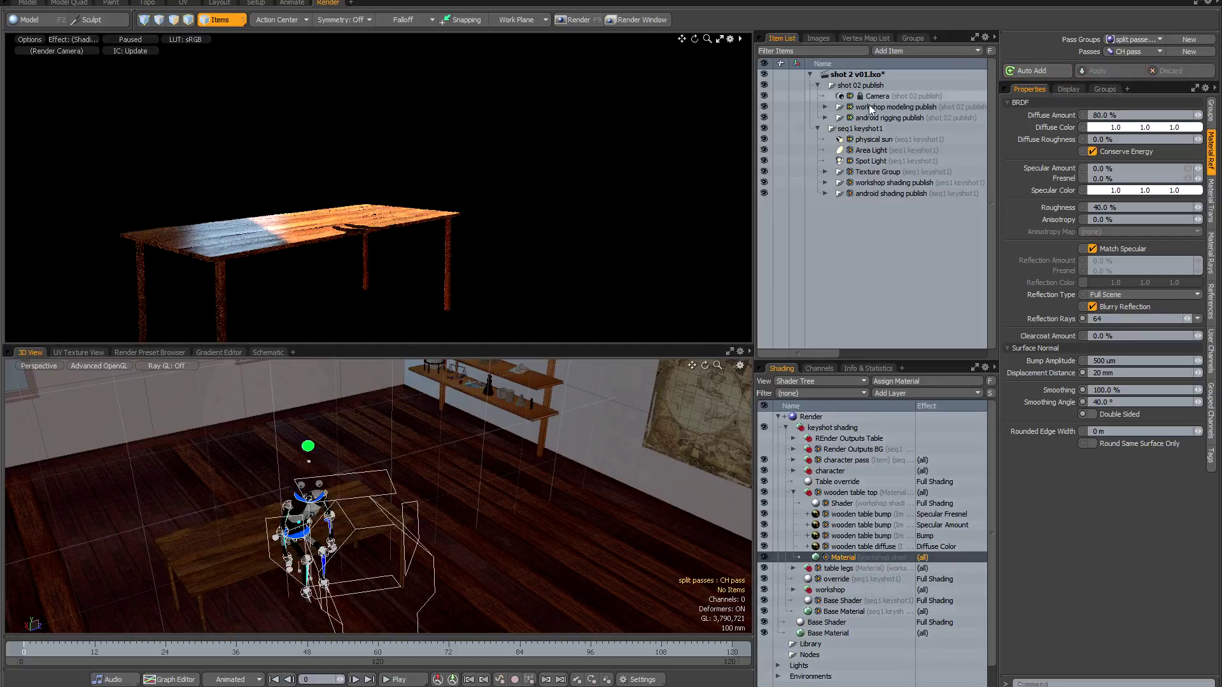